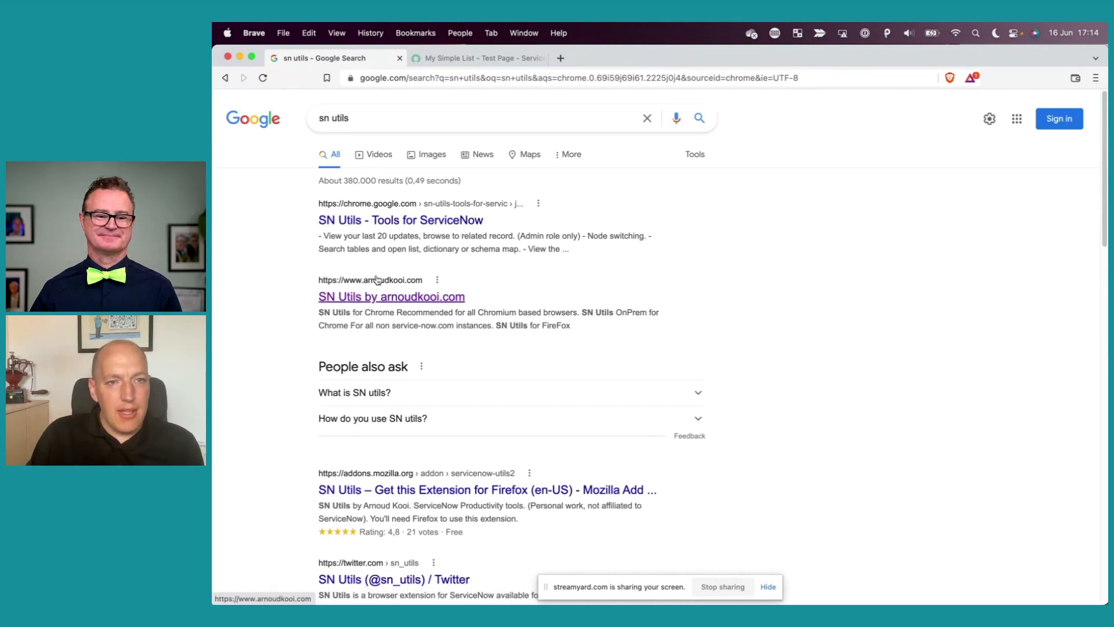
# Open the SN Utils website from the search results and go to its SN Utils for Chrome store listing.
pyautogui.click(358, 298)
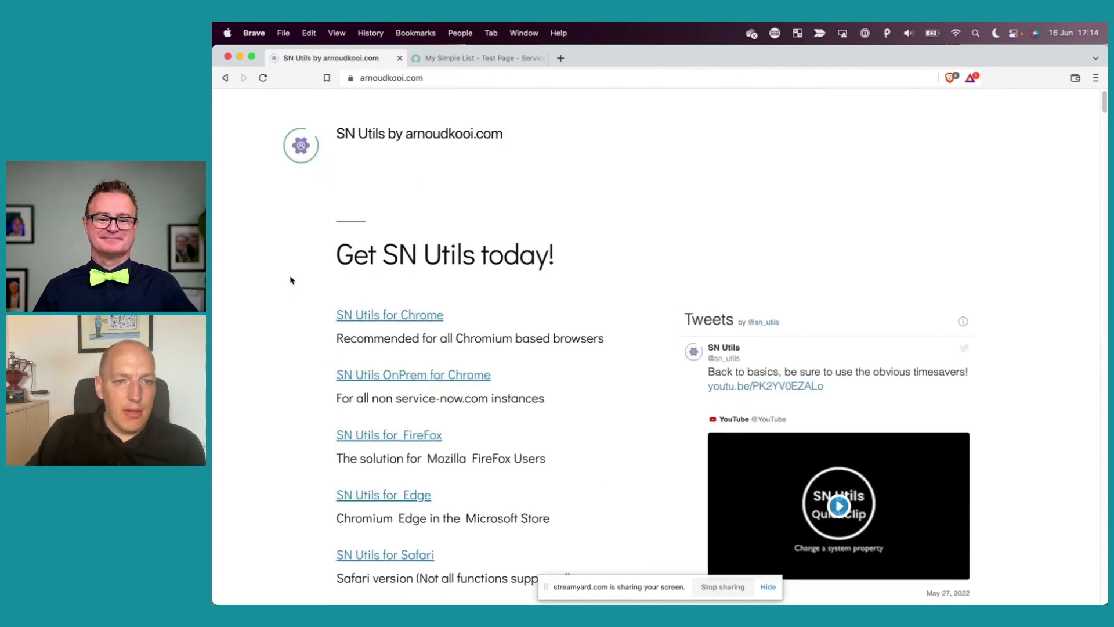
pyautogui.hotkey('ctrl', 'Up')
pyautogui.click(331, 250)
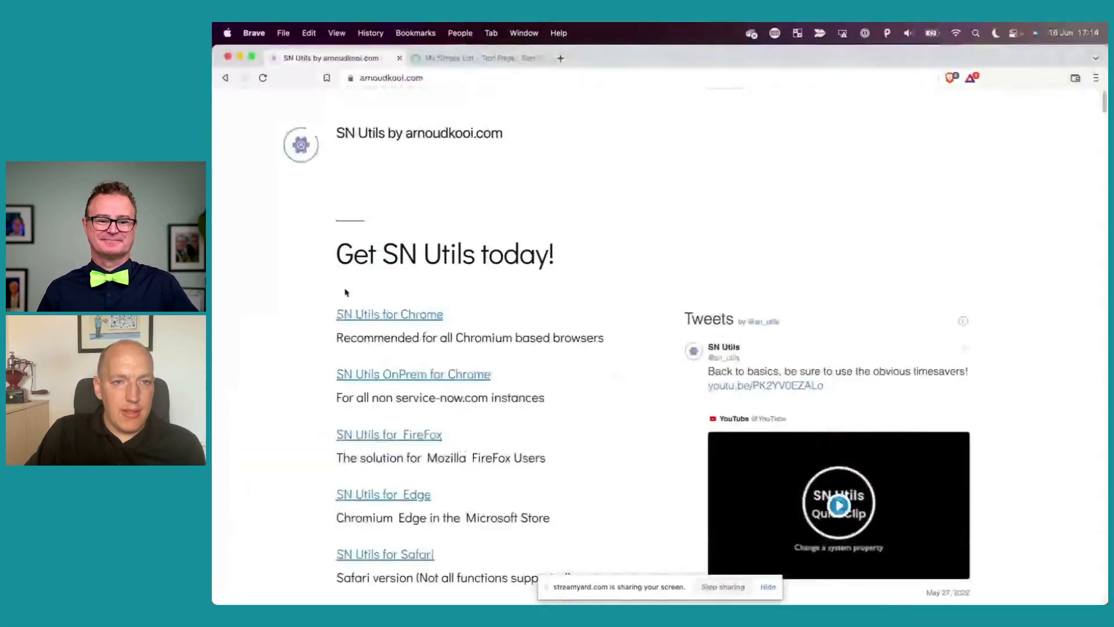
pyautogui.scroll(-5, 177, 363)
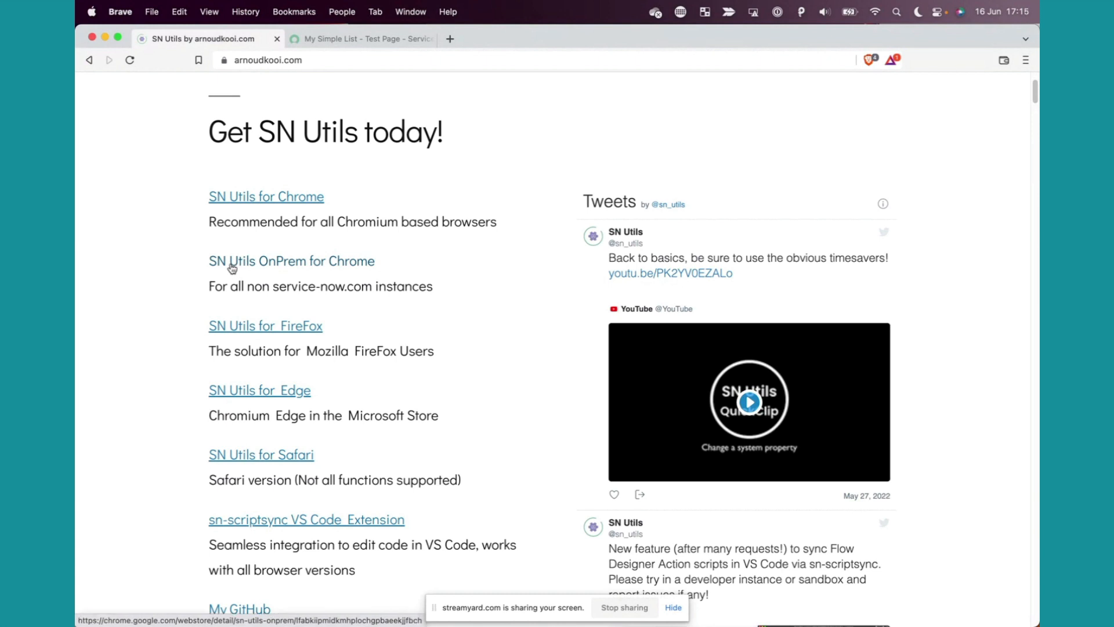
pyautogui.click(232, 200)
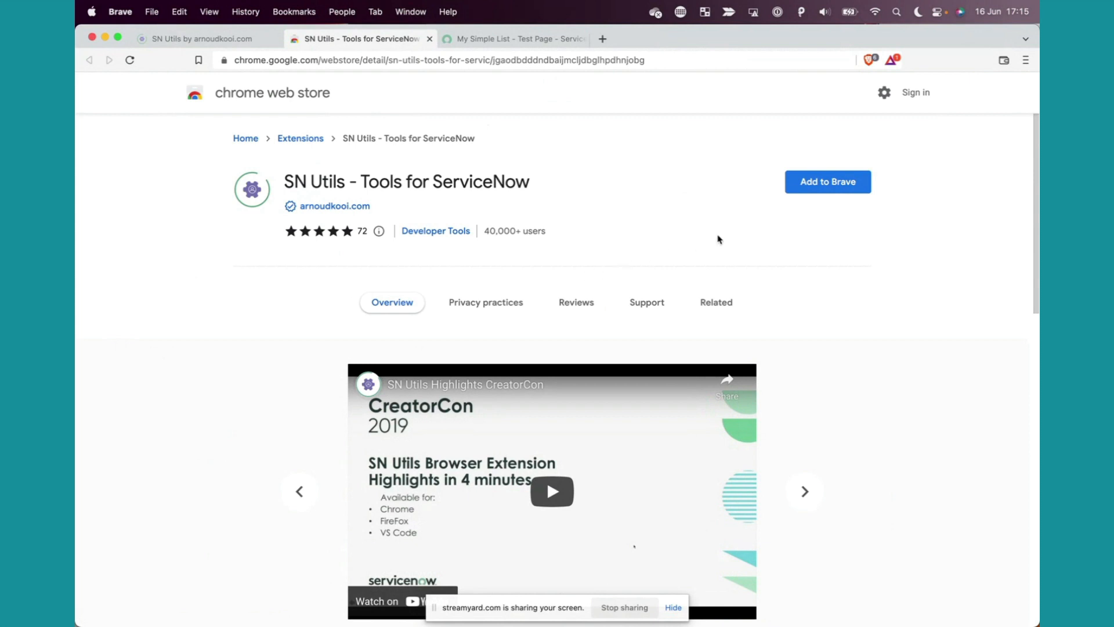
# Install the SN Utils - Tools for ServiceNow extension in the browser and close its store page.
pyautogui.click(830, 192)
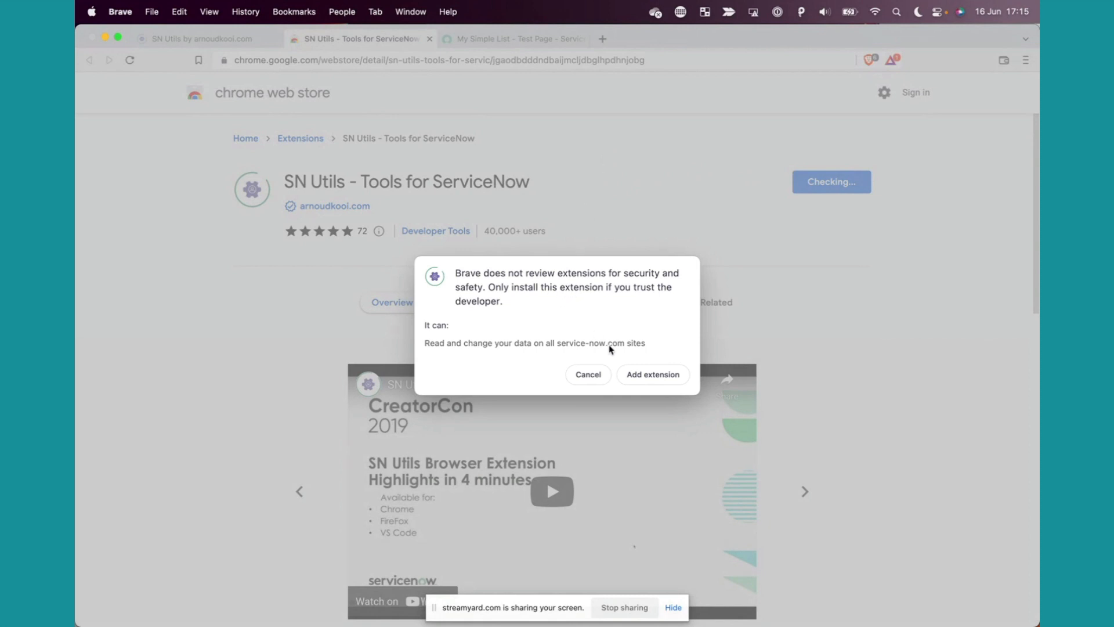
pyautogui.click(656, 382)
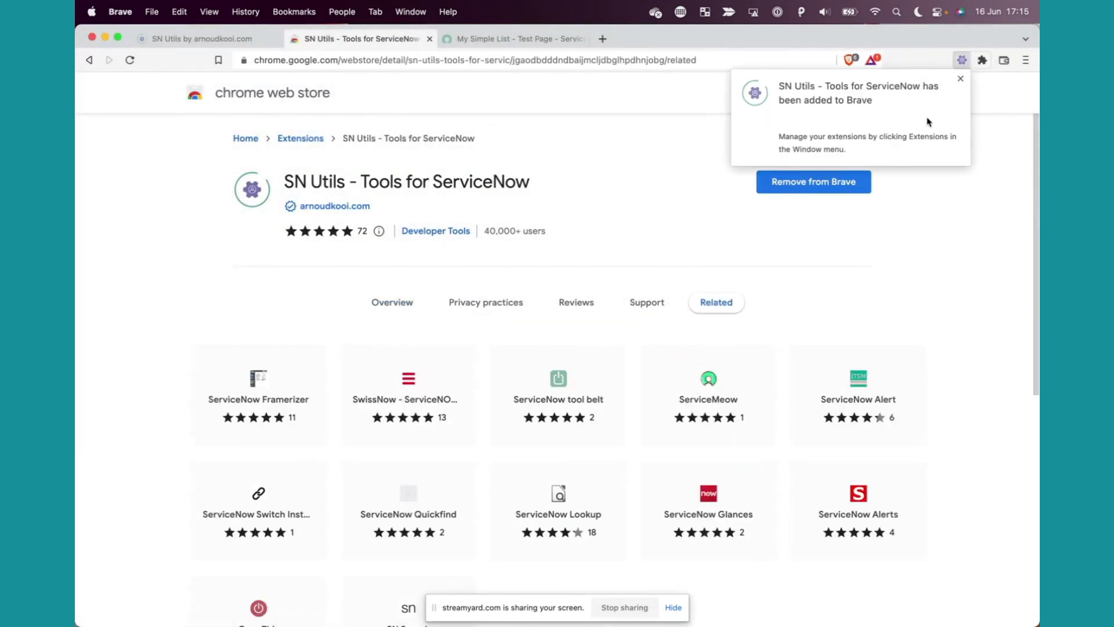
pyautogui.click(960, 78)
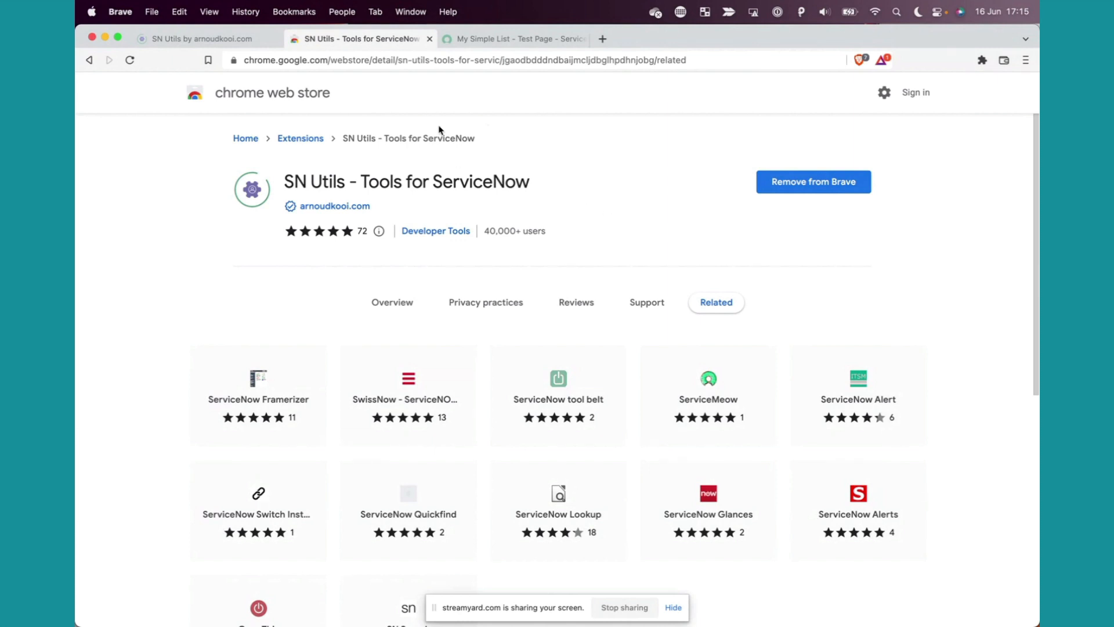
pyautogui.click(429, 39)
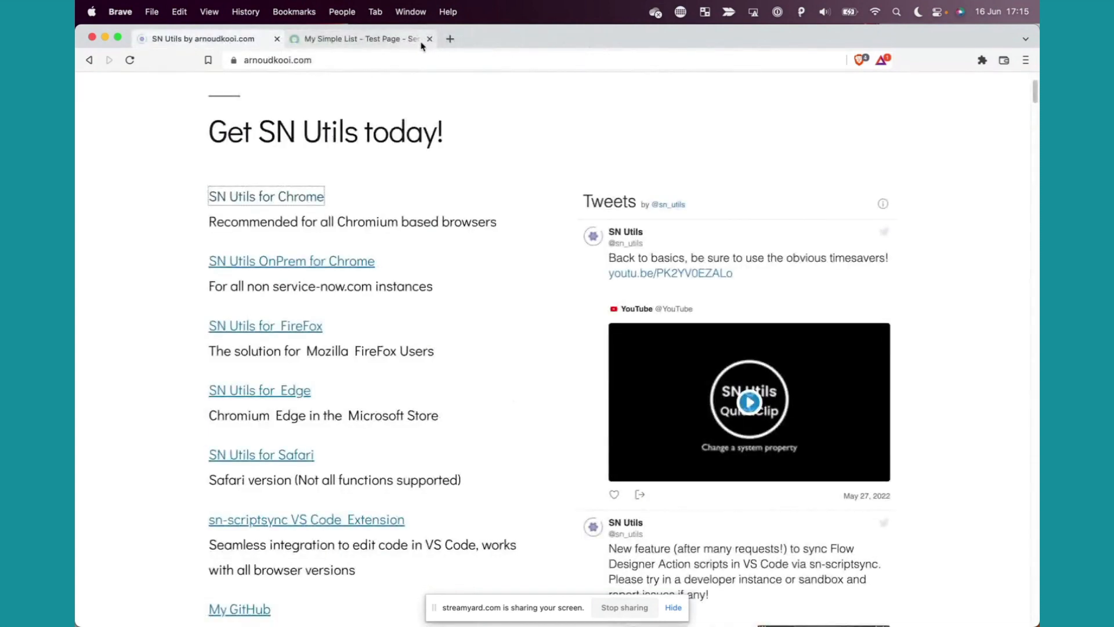
# Switch to the ServiceNow page and load the instance's base address by removing /sp?id=my_simple_list from the URL.
pyautogui.click(387, 40)
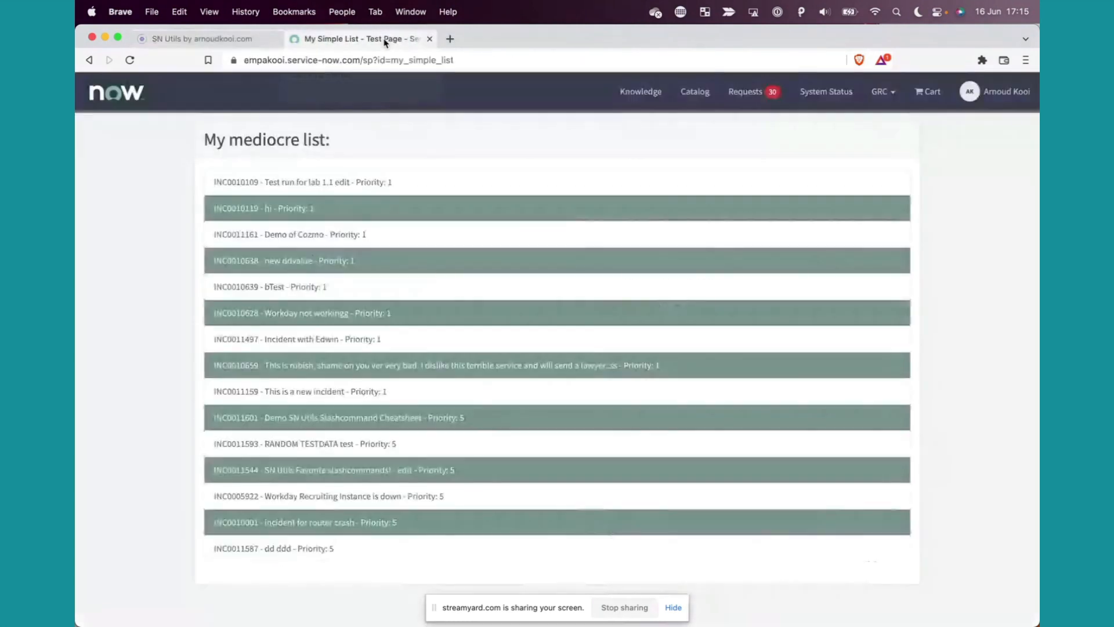
pyautogui.click(225, 39)
pyautogui.click(297, 41)
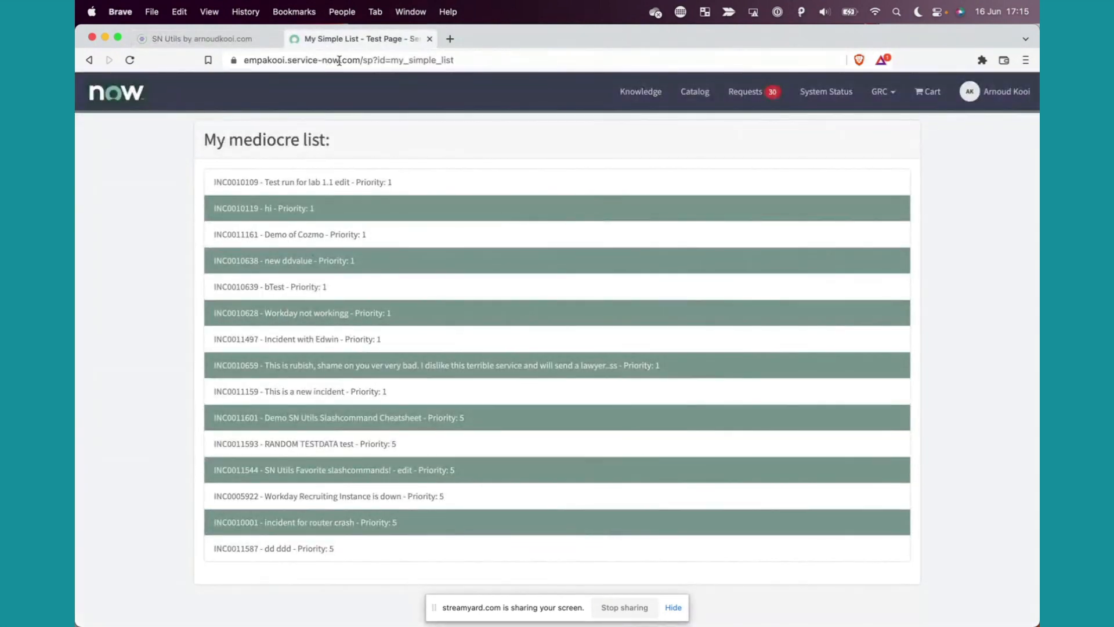
pyautogui.moveTo(373, 64); pyautogui.dragTo(610, 76)
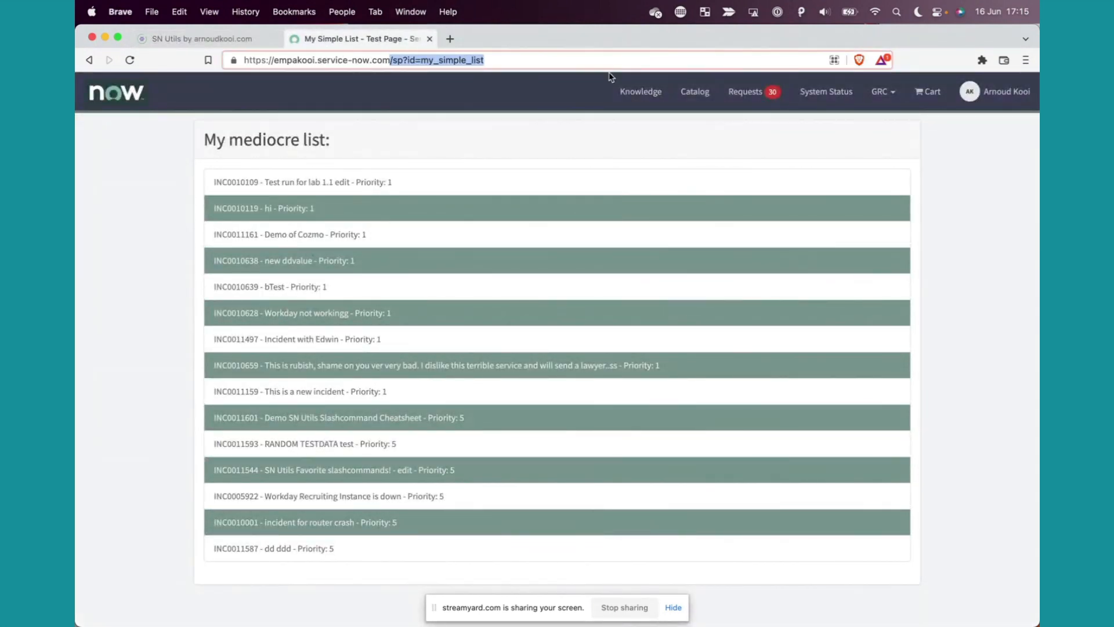
pyautogui.press('BackSpace')
pyautogui.press('Return')
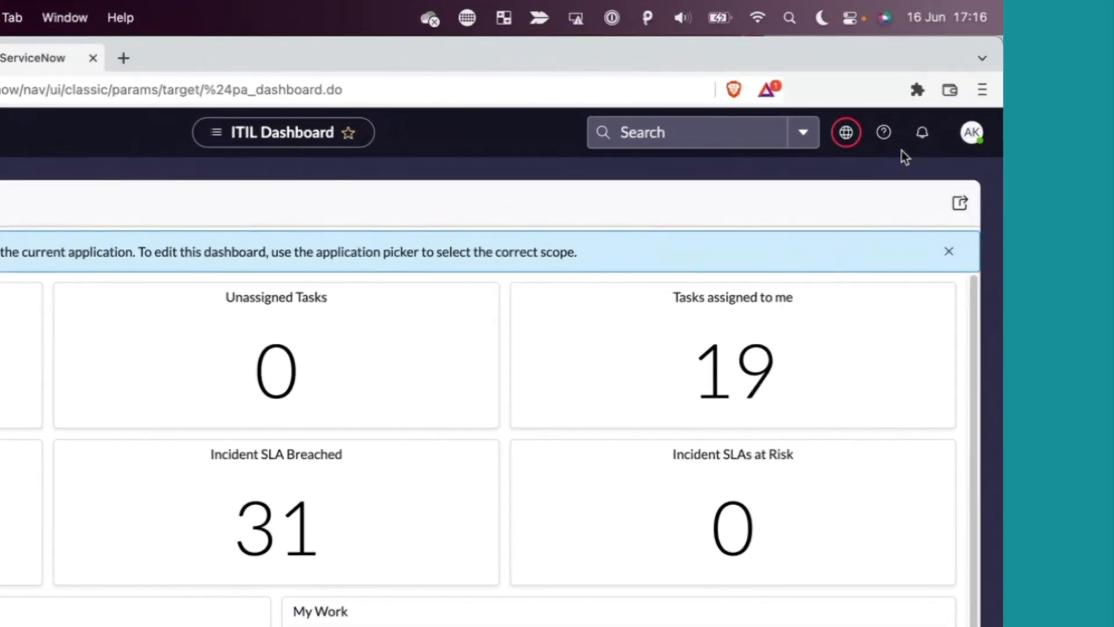
# Pin the SN Utils extension so it stays available beside the address bar.
pyautogui.click(915, 90)
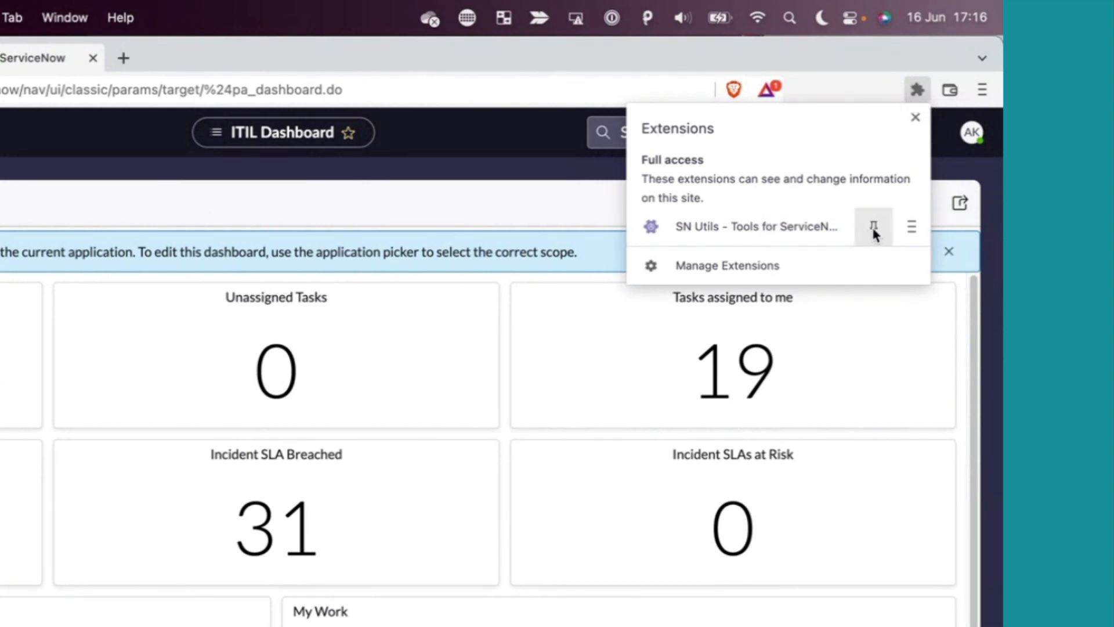
pyautogui.click(873, 229)
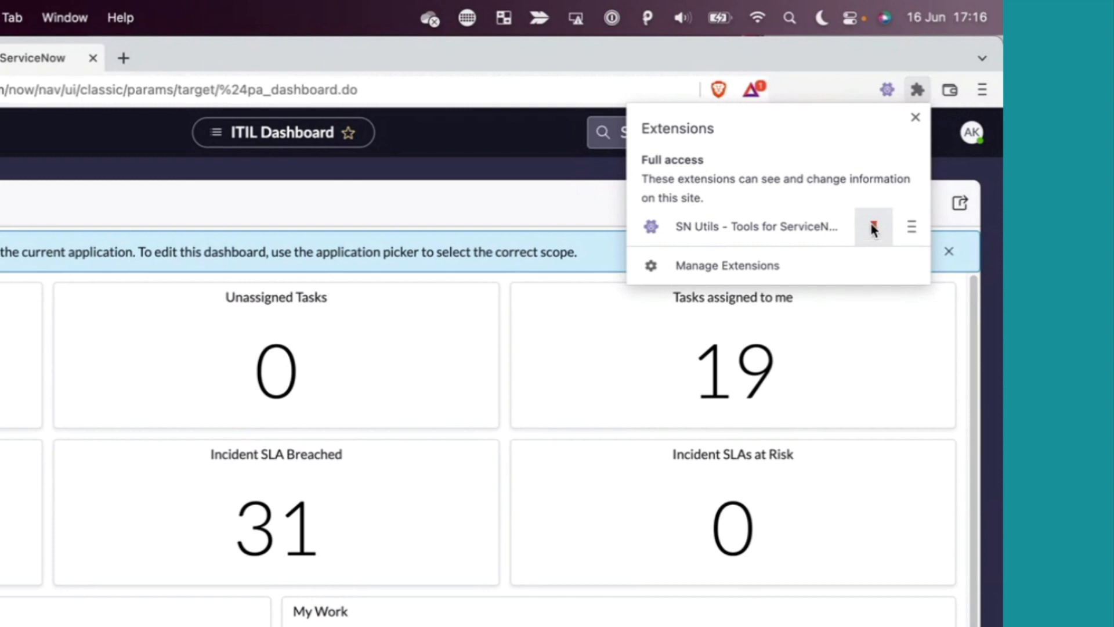
pyautogui.click(834, 84)
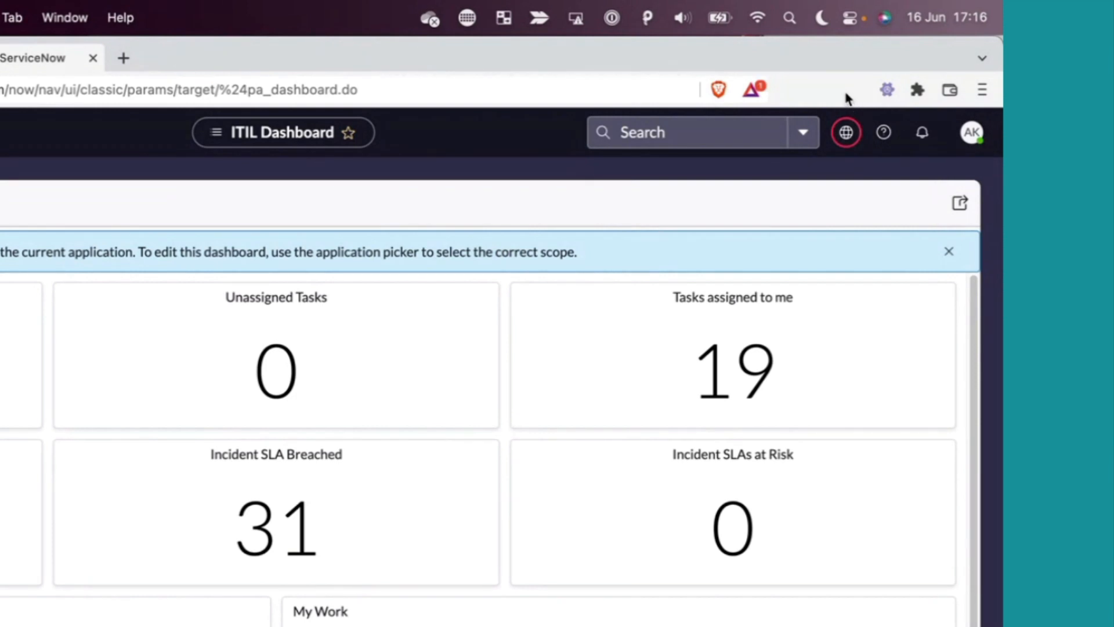
# Open the SN Utils table search and switch its dataset to Advanced.
pyautogui.click(887, 89)
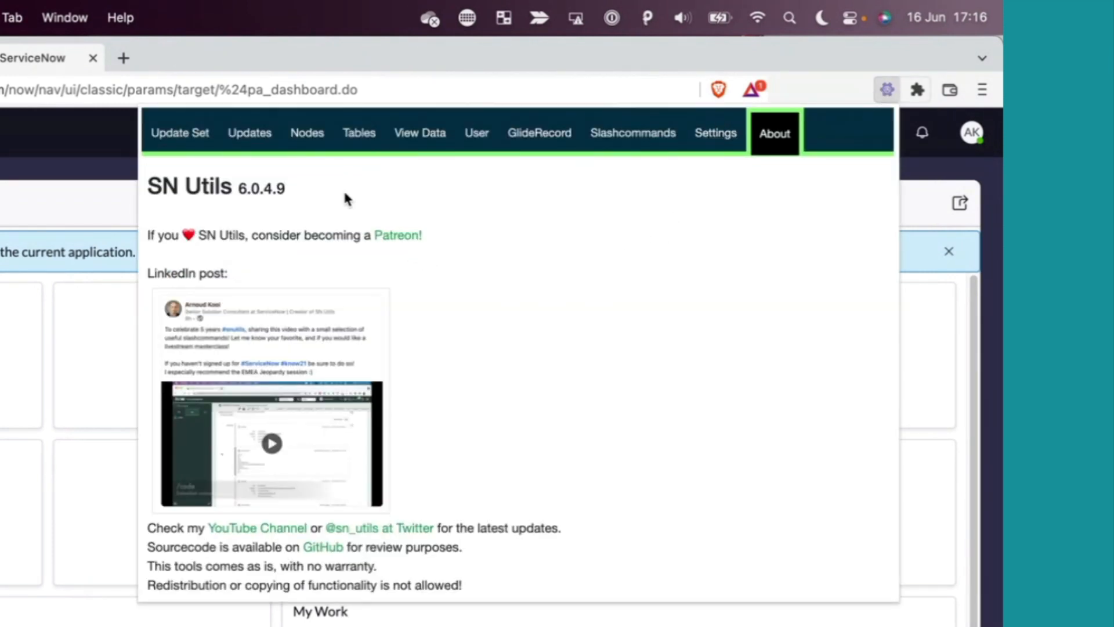
pyautogui.click(358, 138)
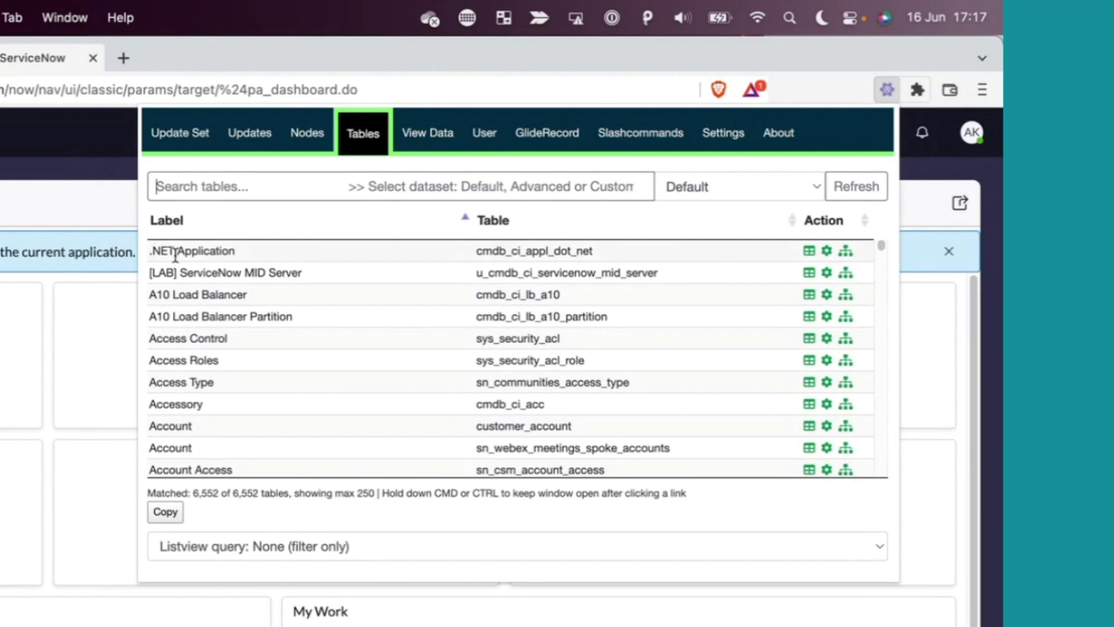
pyautogui.click(717, 200)
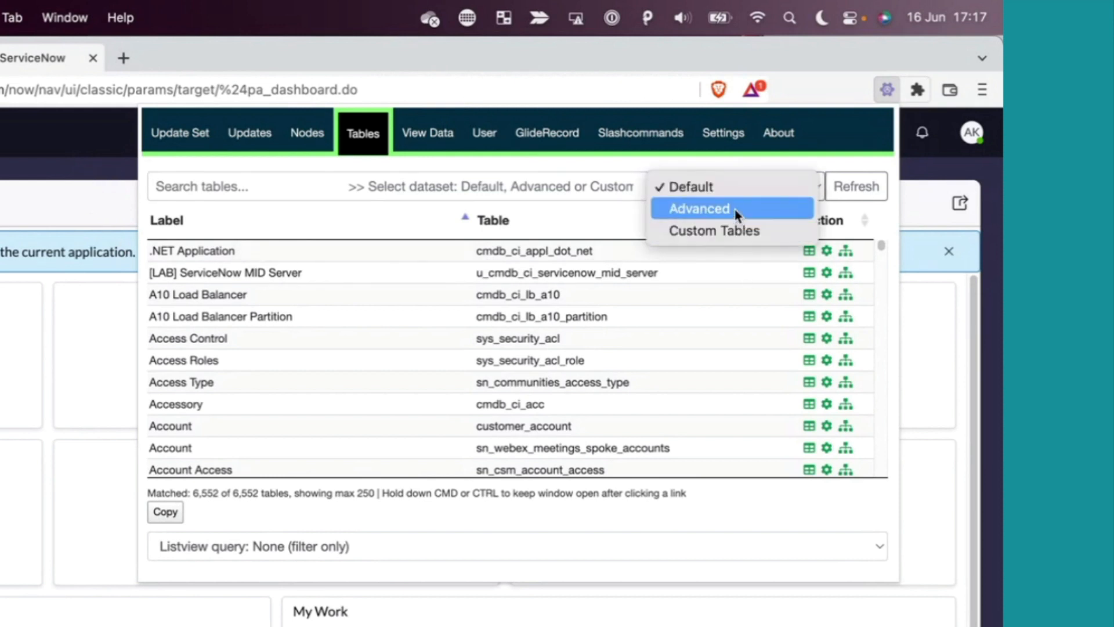
pyautogui.click(735, 215)
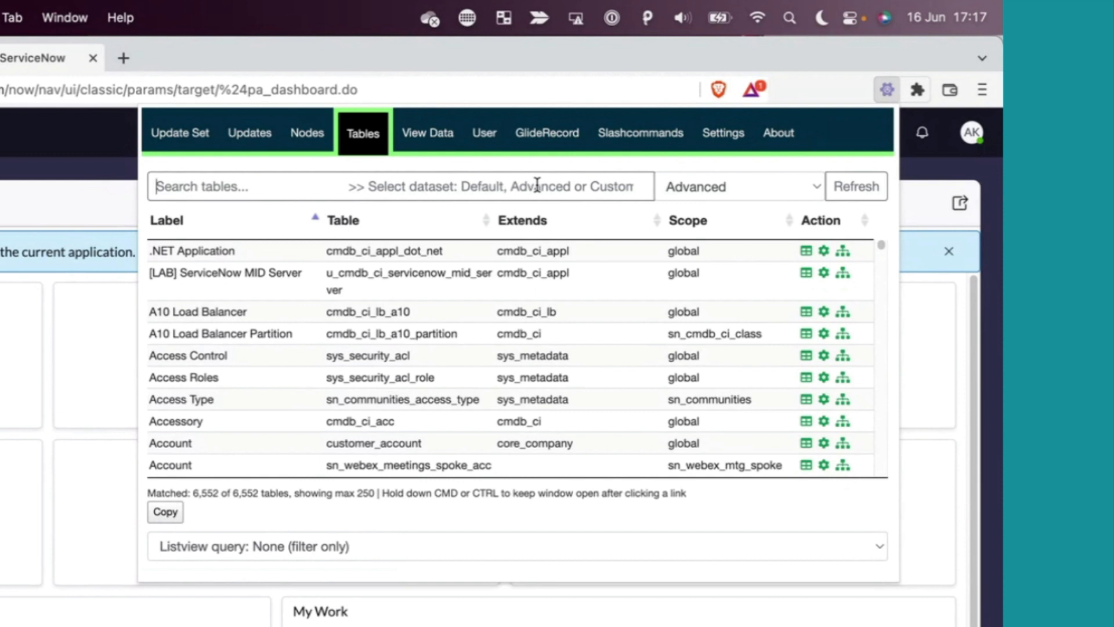
# Filter the tables by "hr task" and open the HR Case table's list with the list view query left at None.
pyautogui.write('hr ')
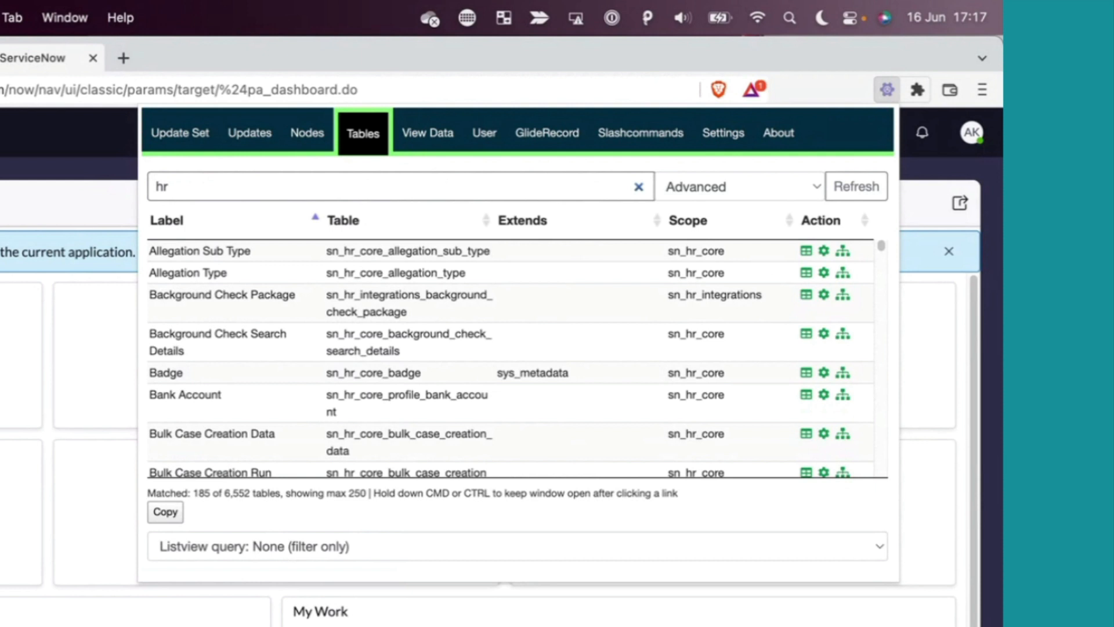
pyautogui.write('task')
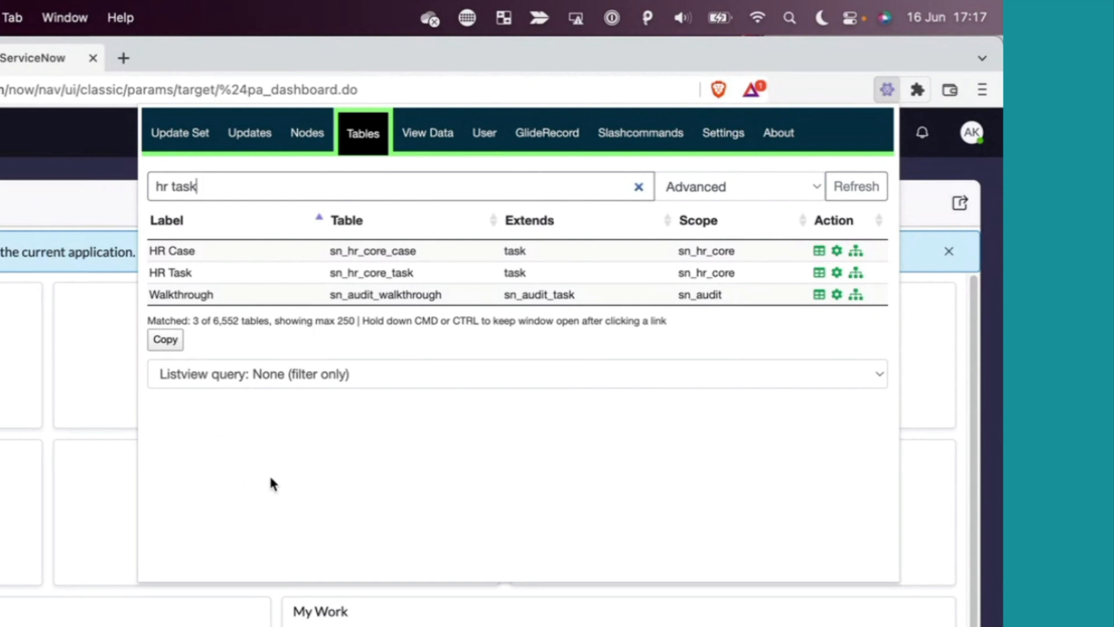
pyautogui.click(312, 385)
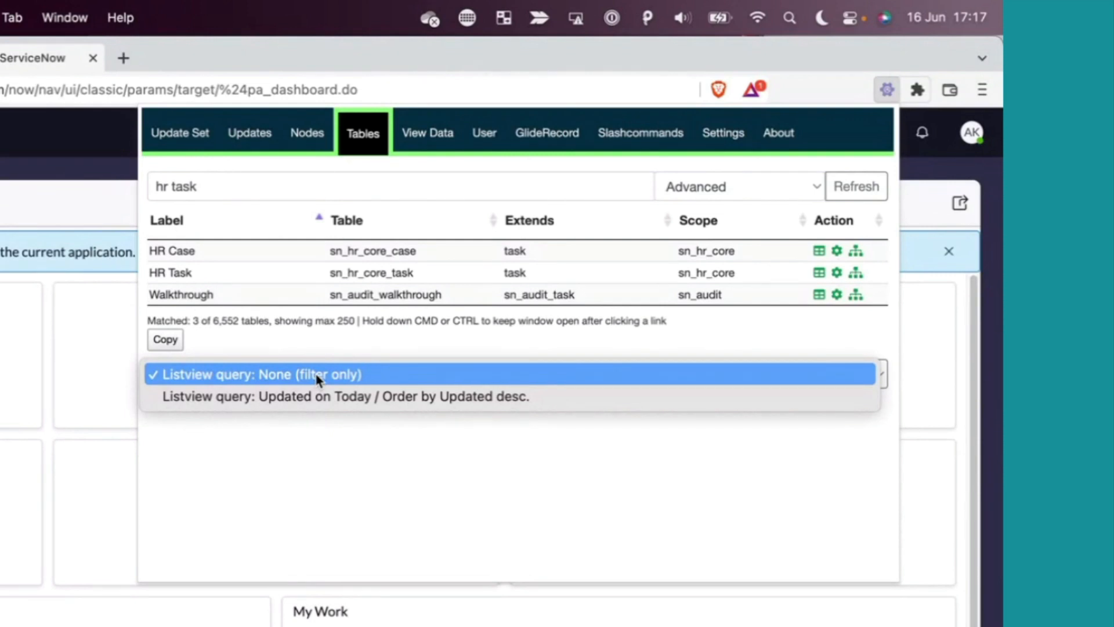
pyautogui.click(820, 252)
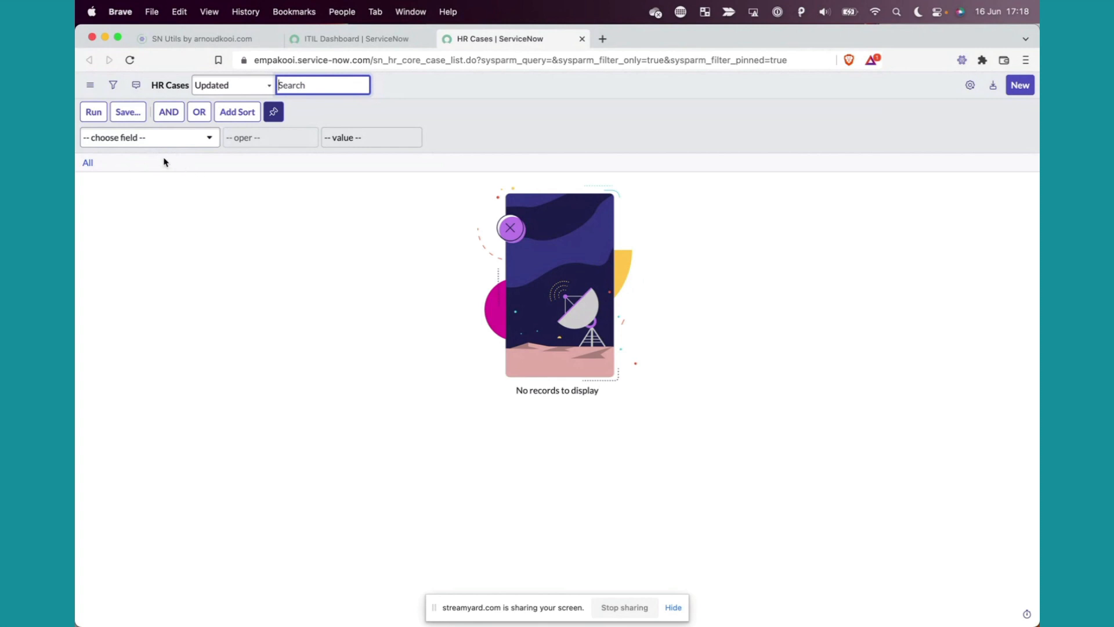
# Return to the ITIL Dashboard, reopen the SN Utils table search and look up tables matching "sn_hr", keeping the Advanced dataset.
pyautogui.click(336, 39)
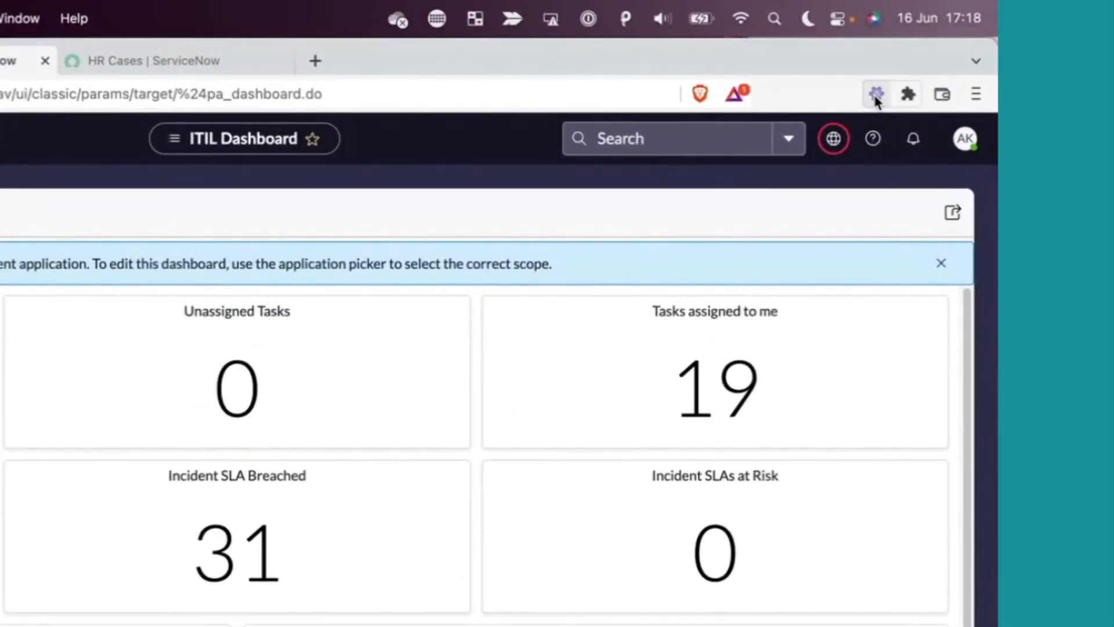
pyautogui.click(921, 76)
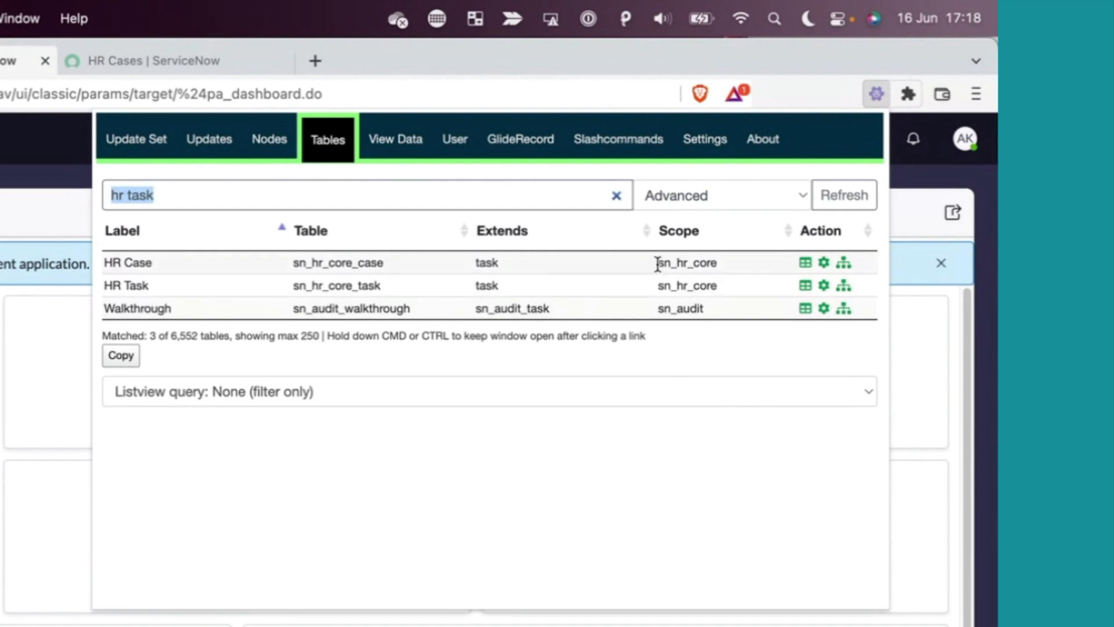
pyautogui.click(690, 197)
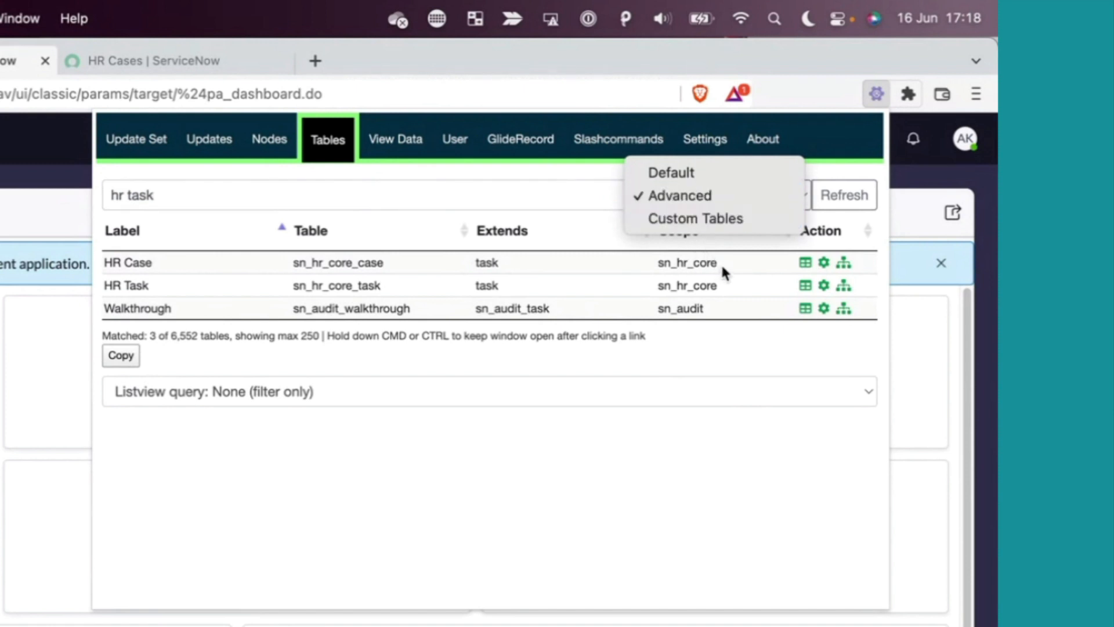
pyautogui.click(693, 269)
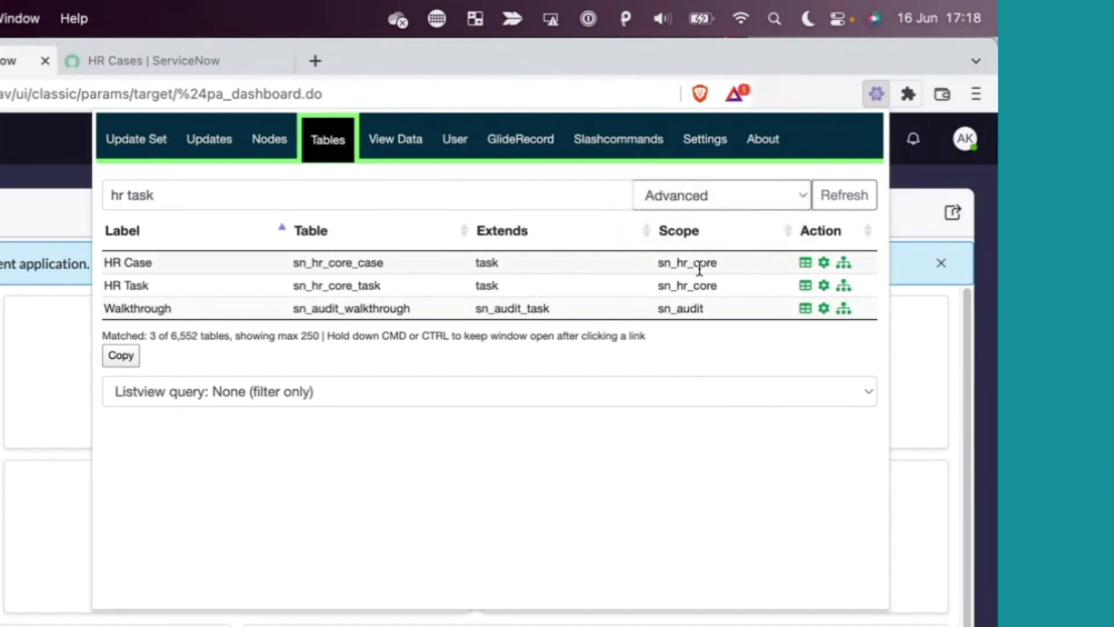
pyautogui.doubleClick(434, 200)
pyautogui.tripleClick(434, 200)
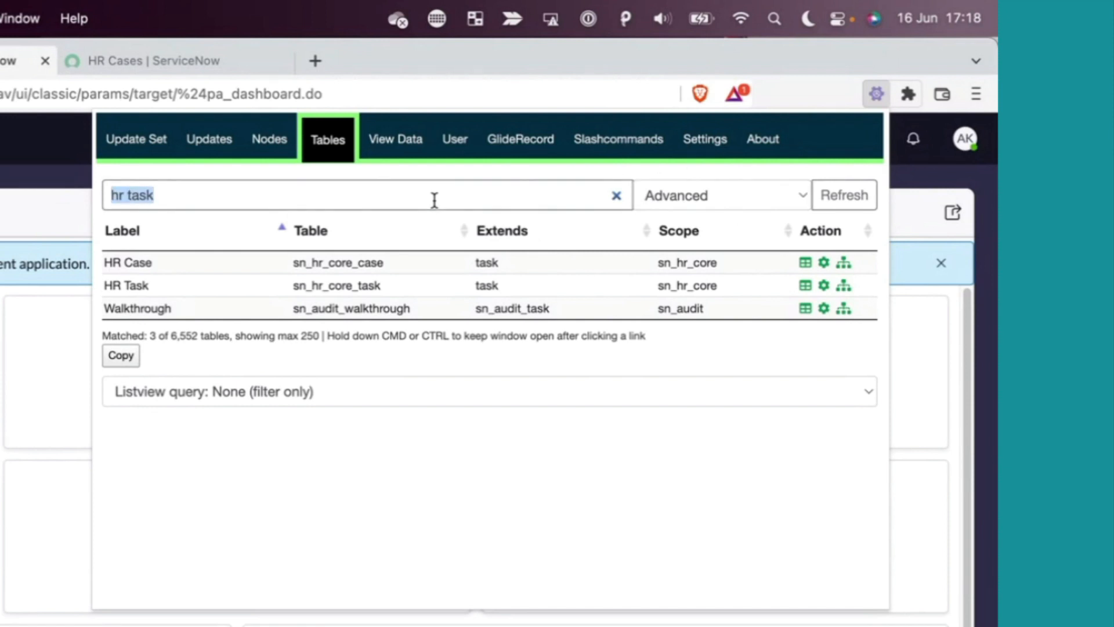
pyautogui.write('sn_hr')
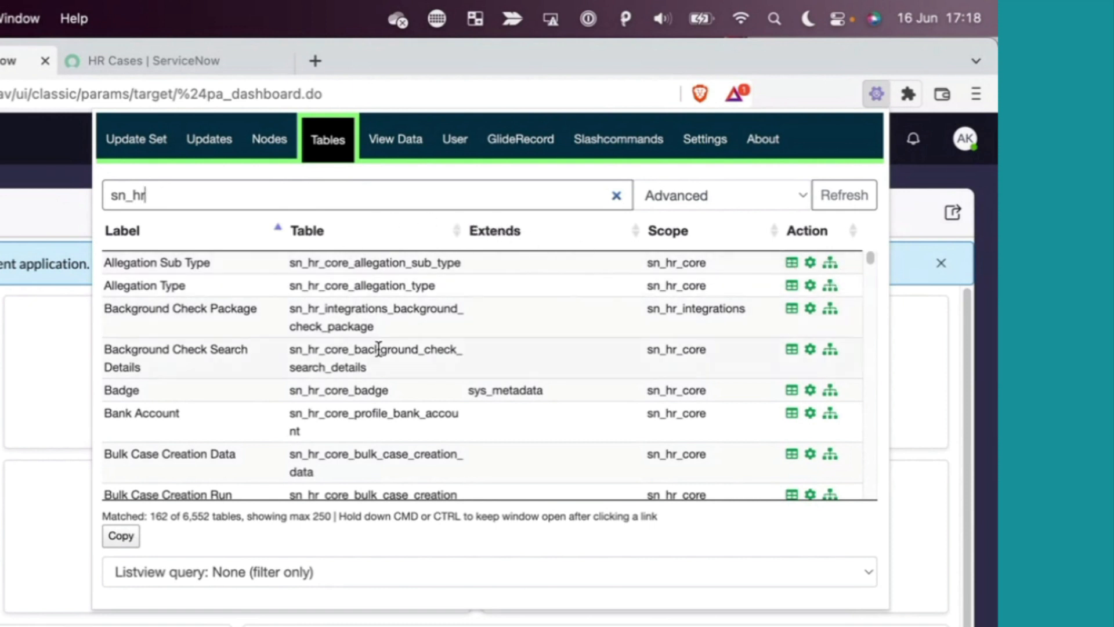
# Search the tables for "_ux" instead, and close the SN Utils popup.
pyautogui.doubleClick(246, 200)
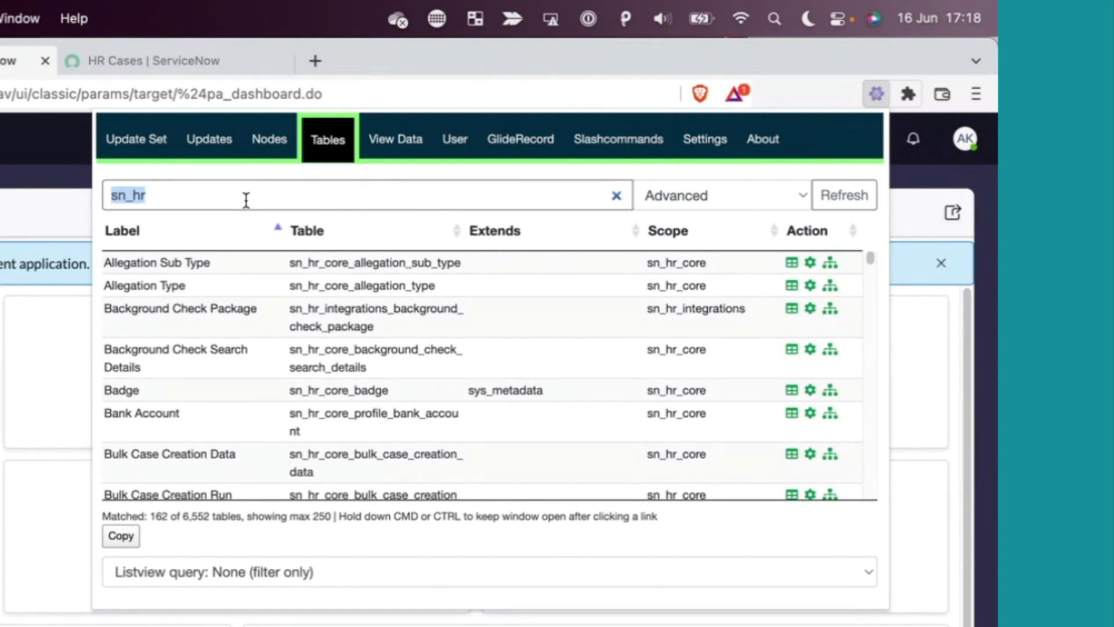
pyautogui.write('_ux')
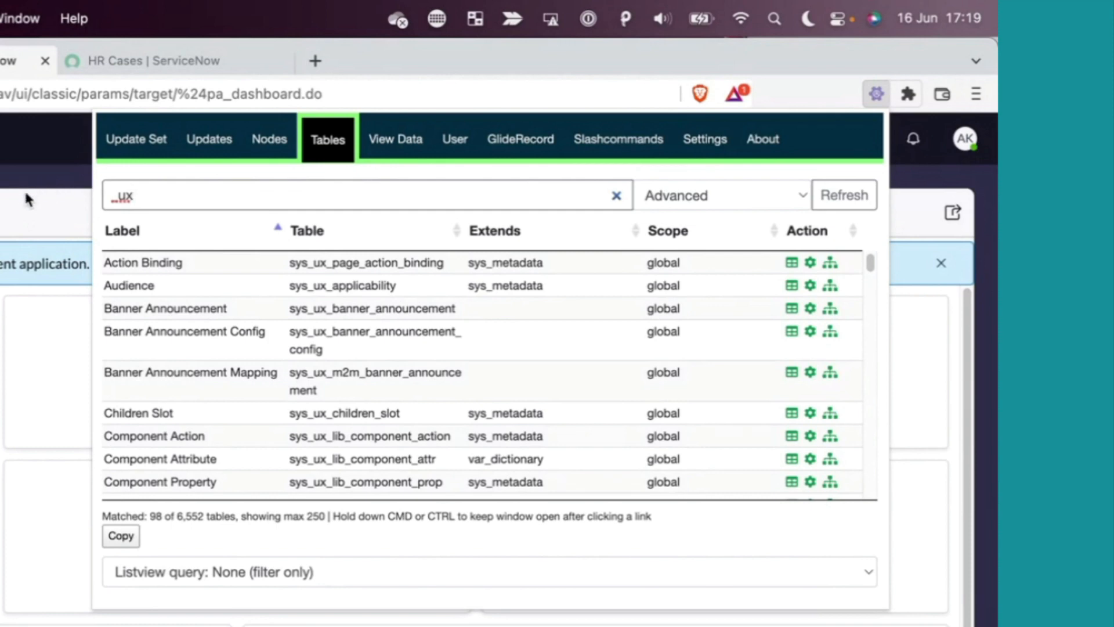
pyautogui.click(23, 208)
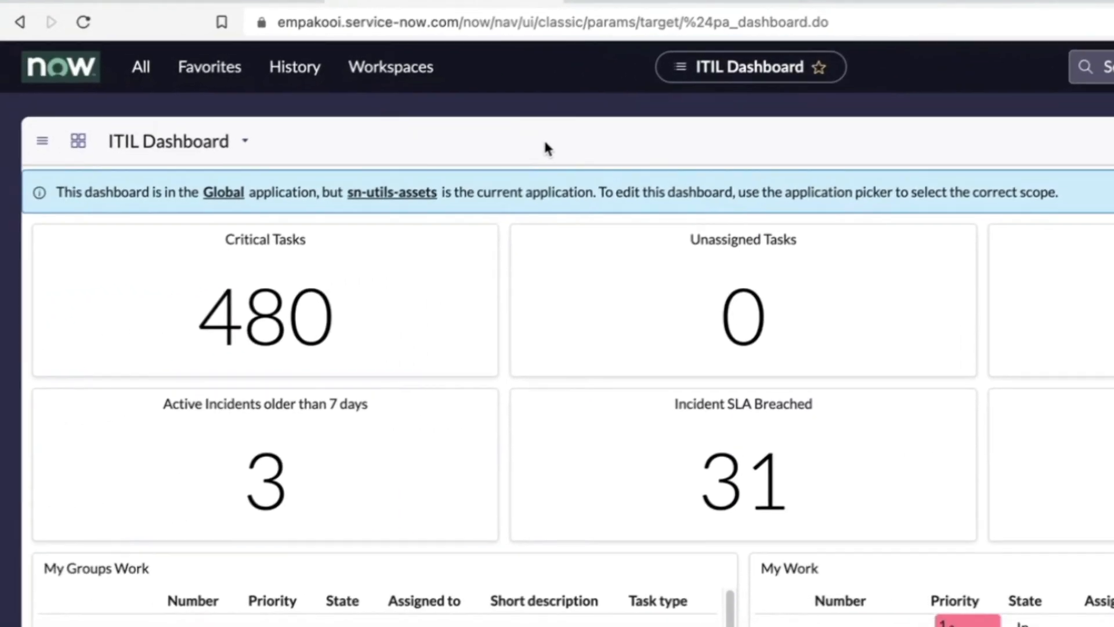
# Run the /si slash command from the ITIL Dashboard to open the script includes list.
pyautogui.press('/')
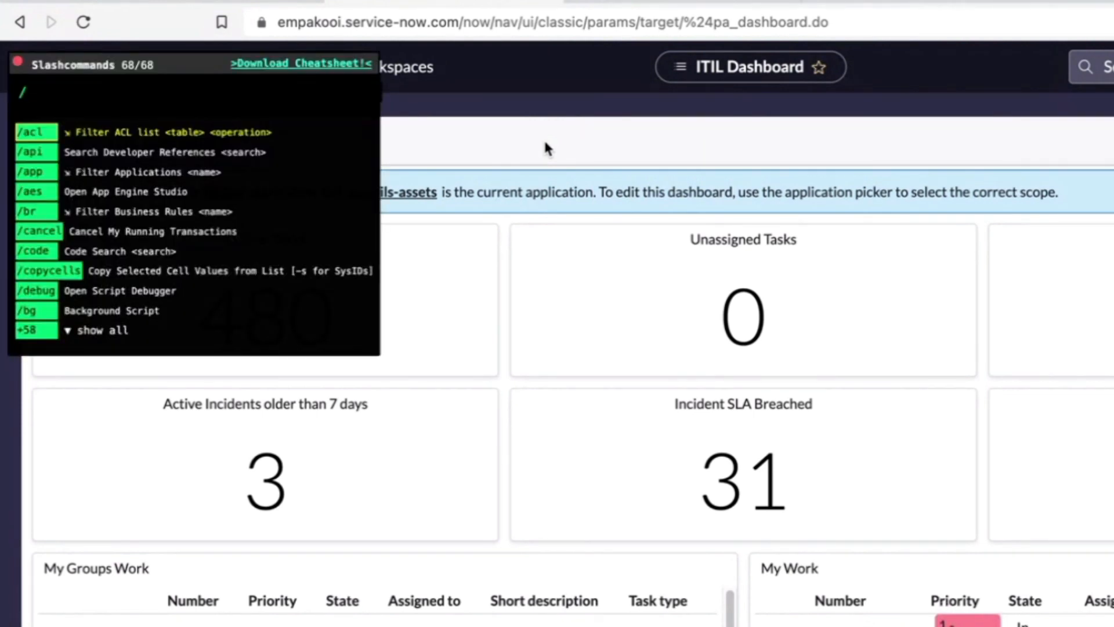
pyautogui.write('si')
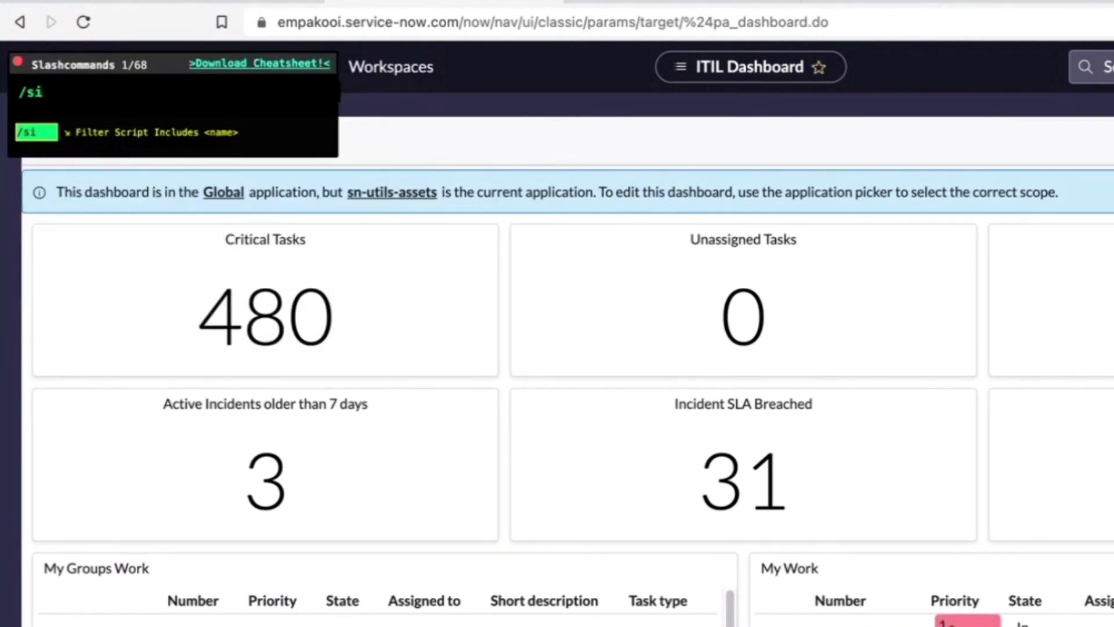
pyautogui.press('Return')
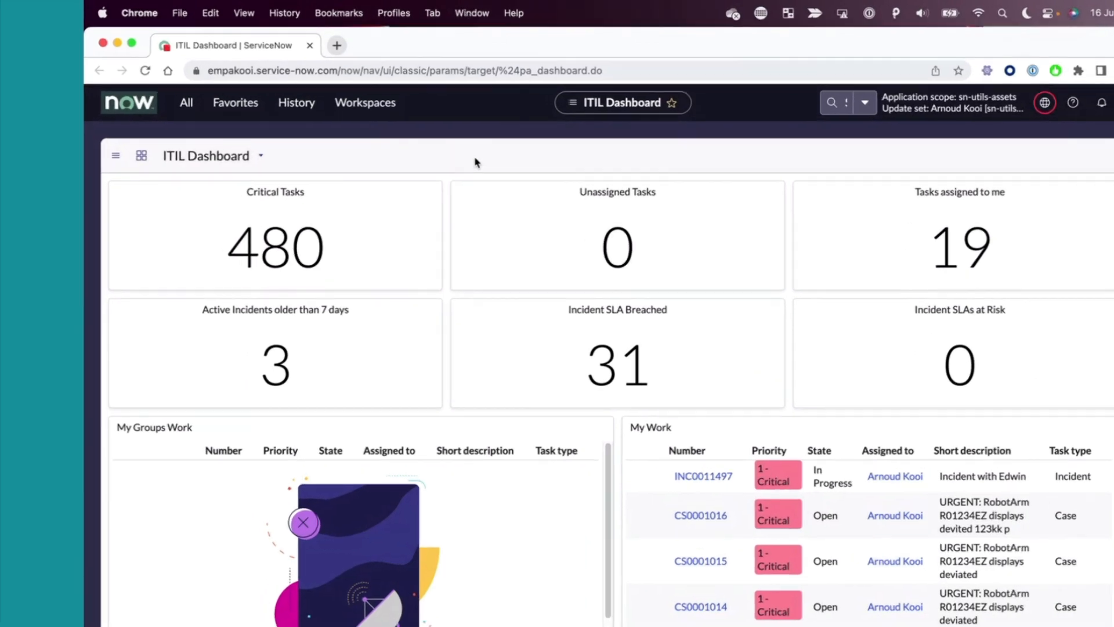
# Look up users by first name with the /u slash command and open the first matching user record.
pyautogui.press('/')
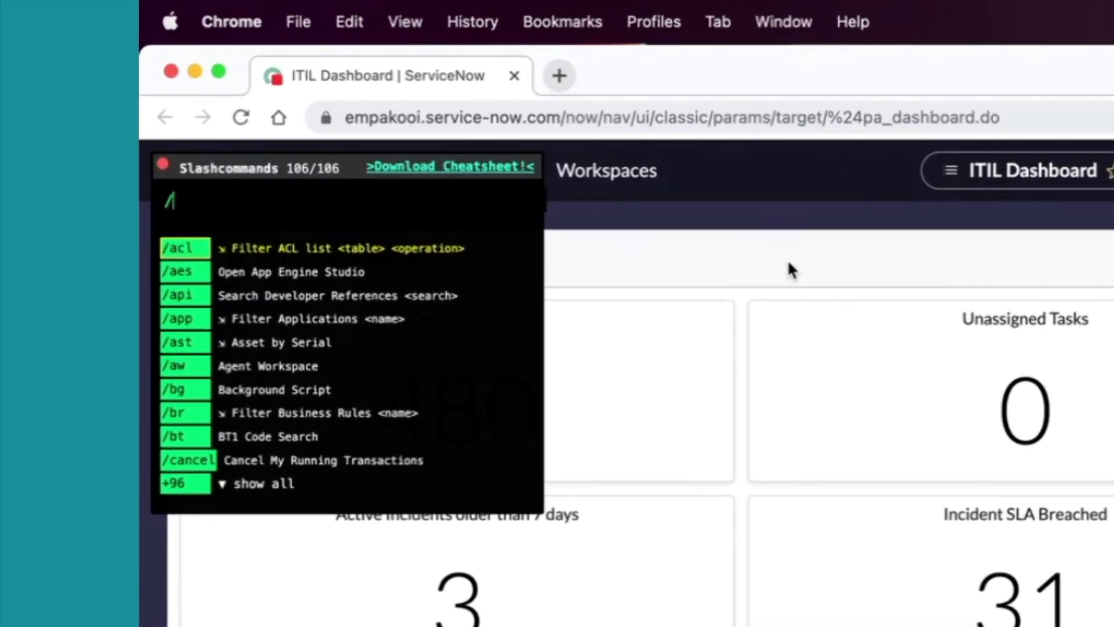
pyautogui.write('u')
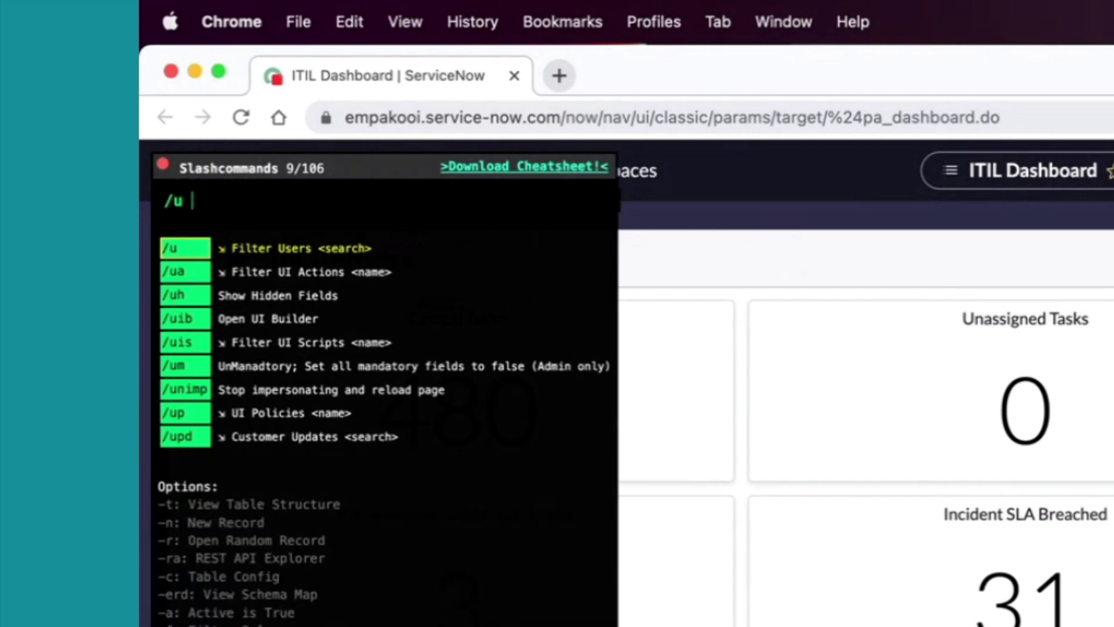
pyautogui.write(' fred')
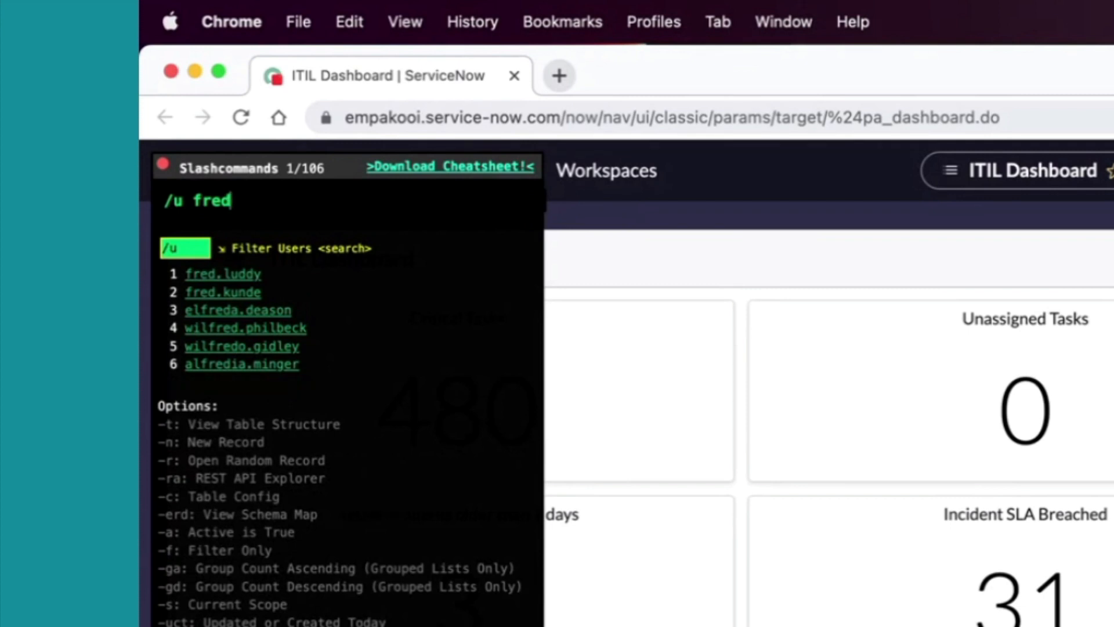
pyautogui.press('Escape')
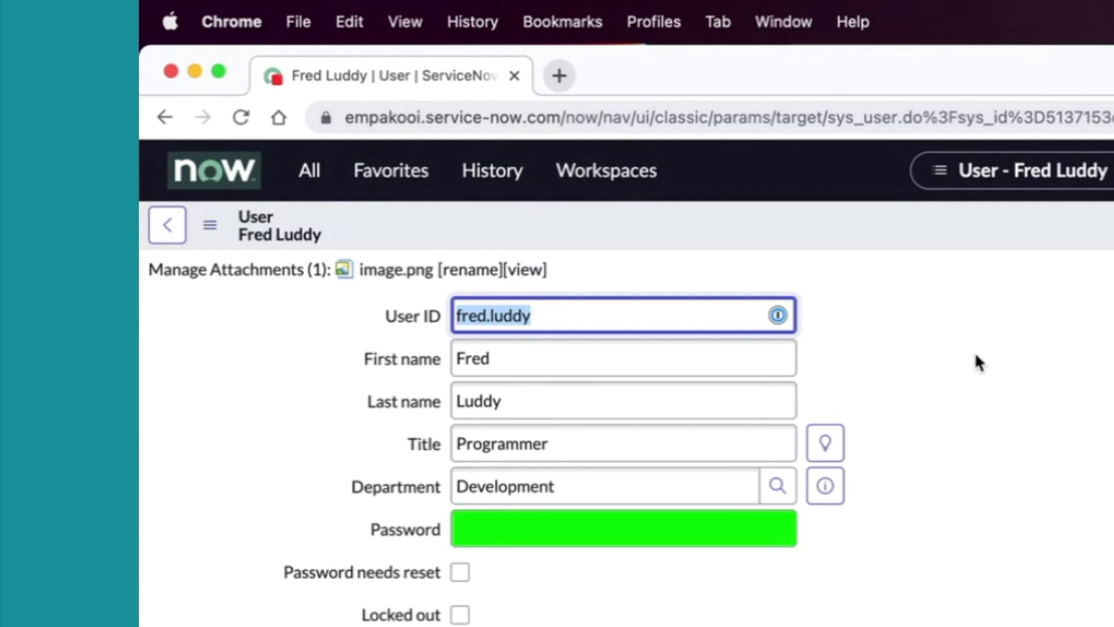
# Switch the instance language to Dutch with the slash command /lang nl, reloading the page without saving the form changes.
pyautogui.write('//')
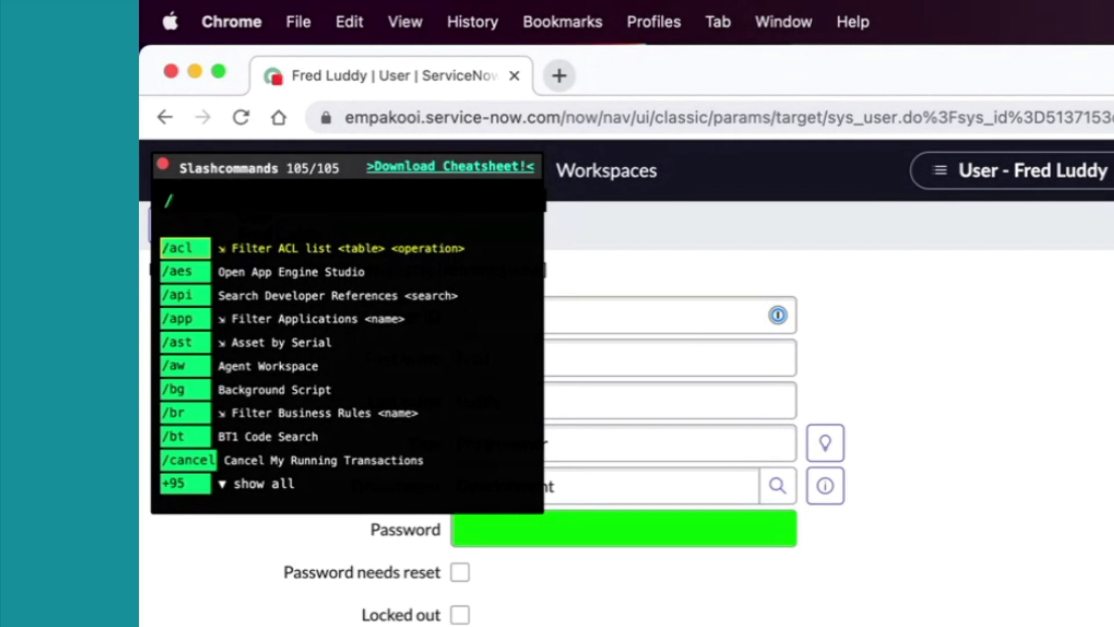
pyautogui.write('lang ')
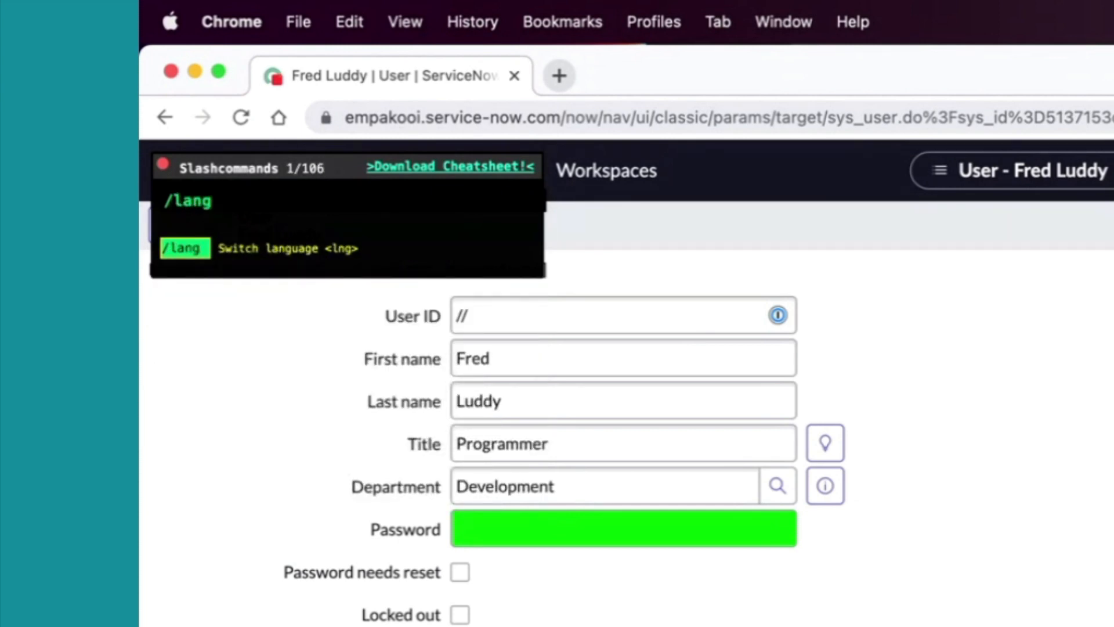
pyautogui.write('nl')
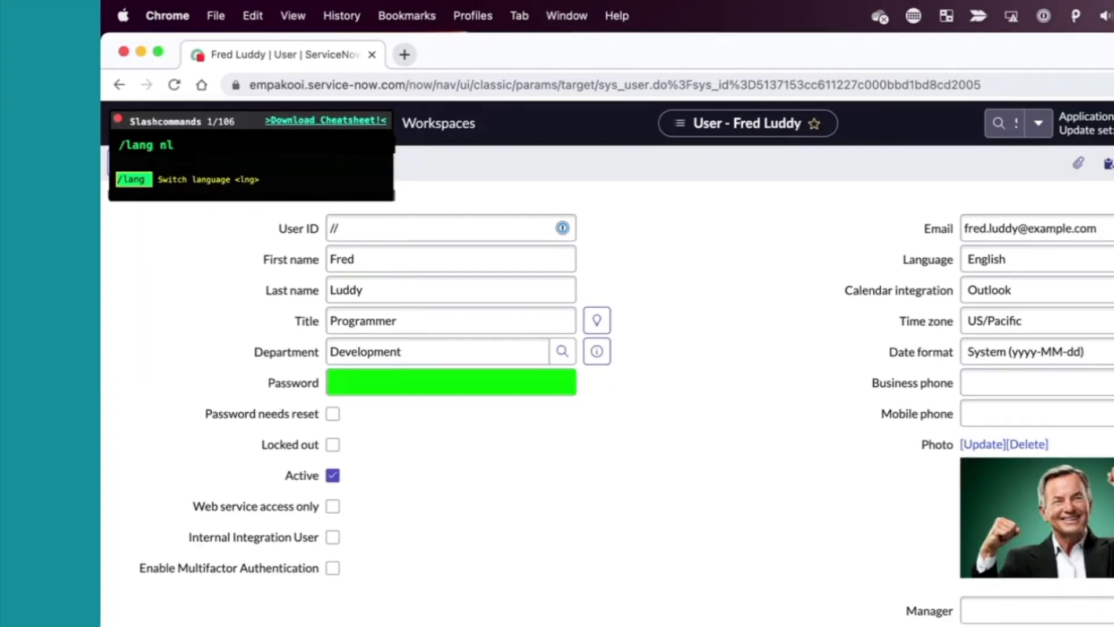
pyautogui.press('Return')
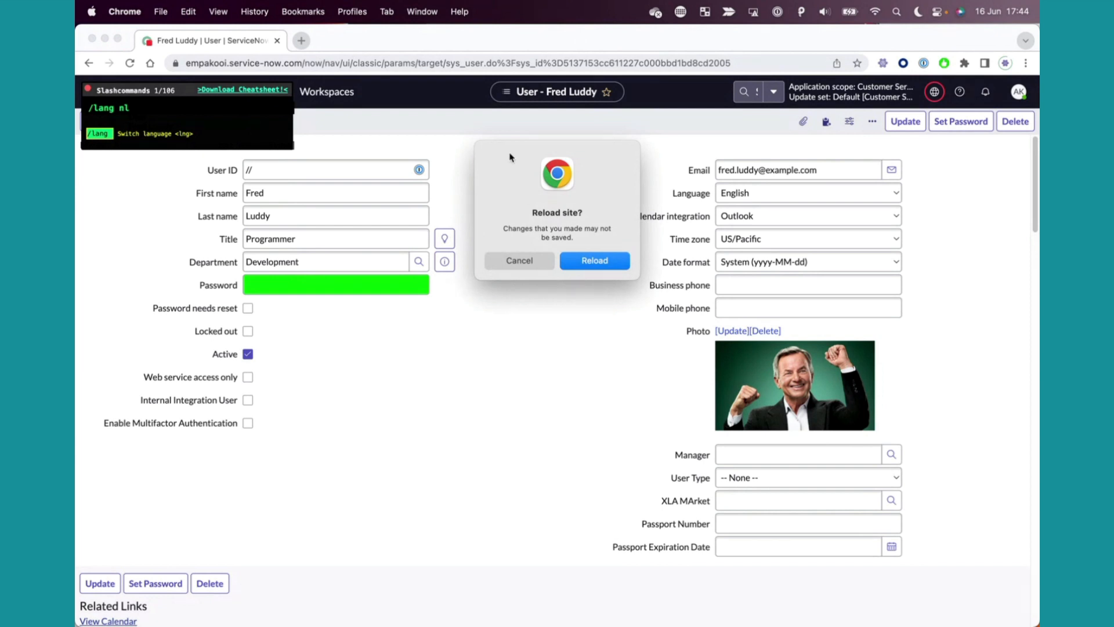
pyautogui.click(590, 262)
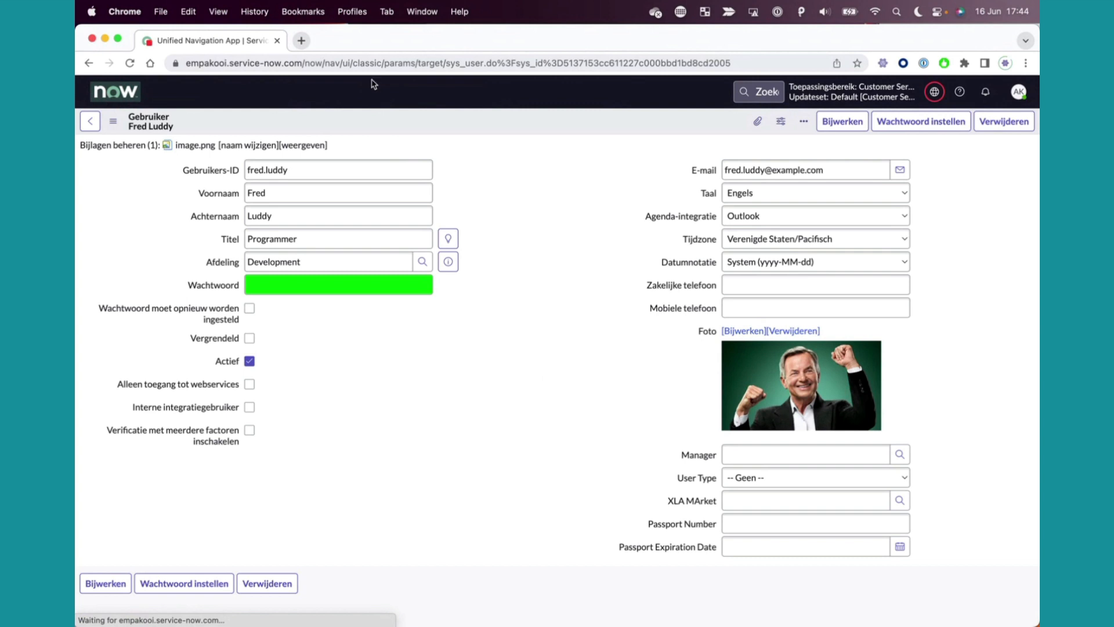
# Switch the instance language back to English with the slash command /lang en.
pyautogui.press('/')
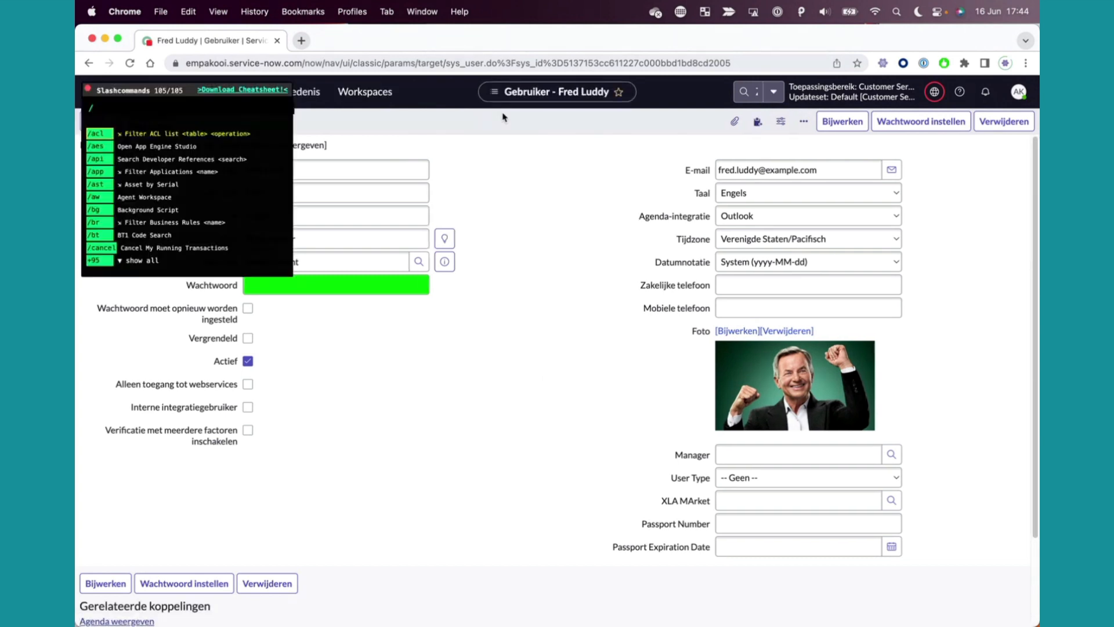
pyautogui.doubleClick(190, 110)
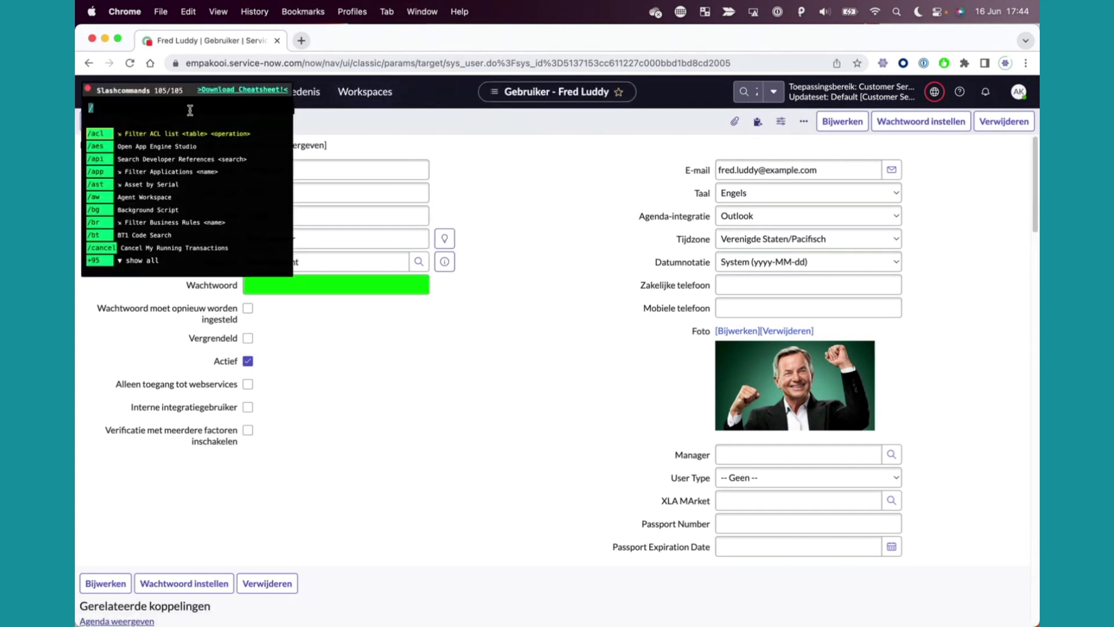
pyautogui.click(190, 110)
pyautogui.write('lan')
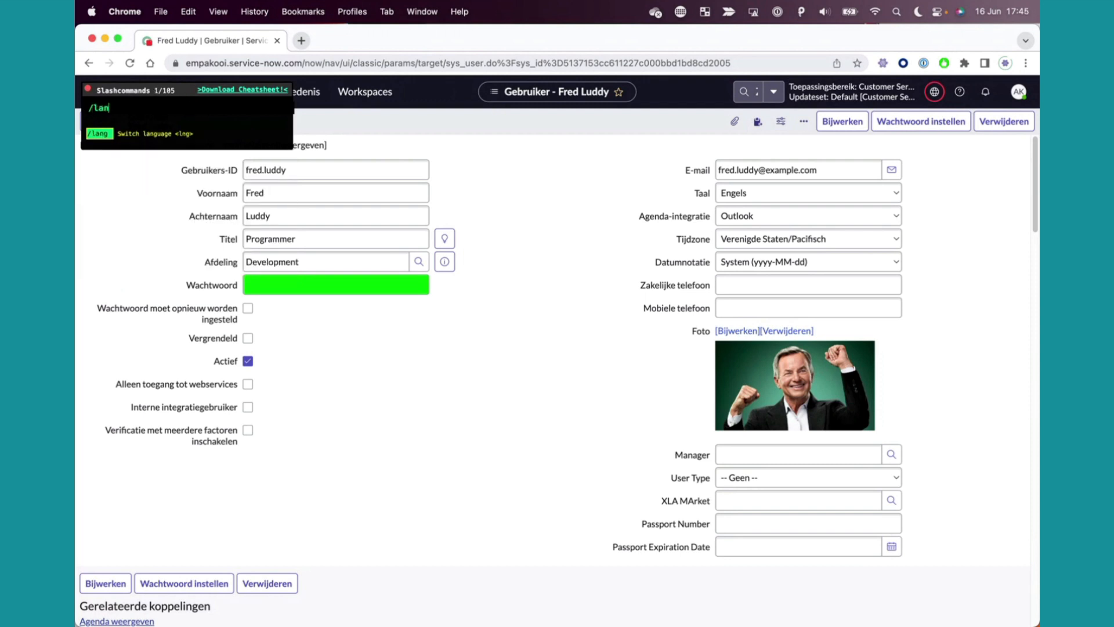
pyautogui.write('g en')
pyautogui.press('Return')
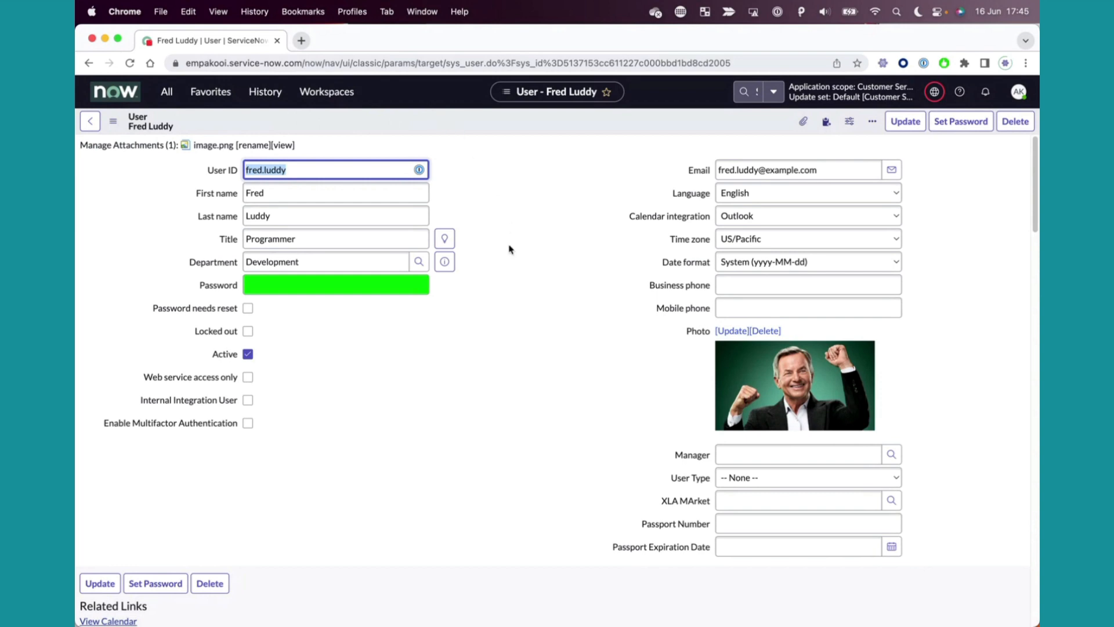
# Show the technical field names on the user form with the /tn slash command, and toggle the labels off again.
pyautogui.click(457, 130)
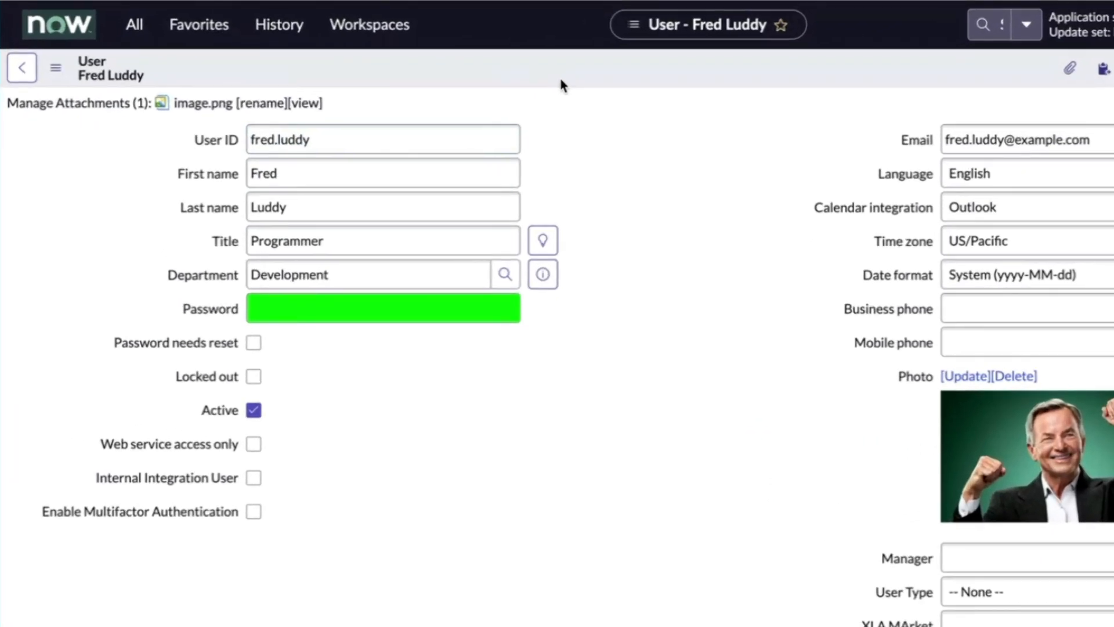
pyautogui.press('/')
pyautogui.write('tn')
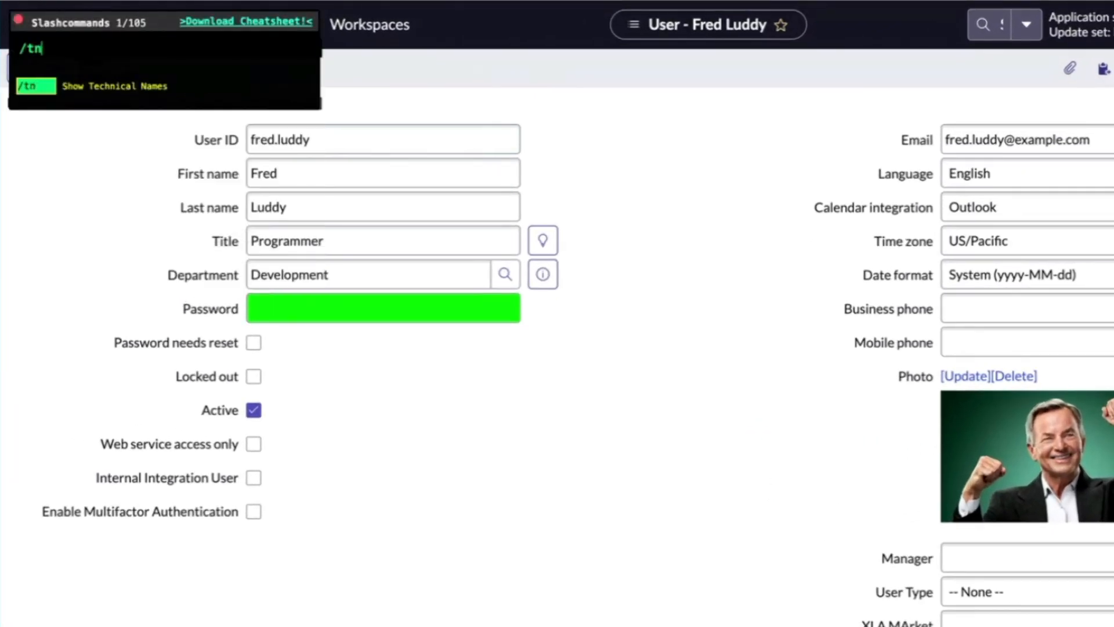
pyautogui.press('Return')
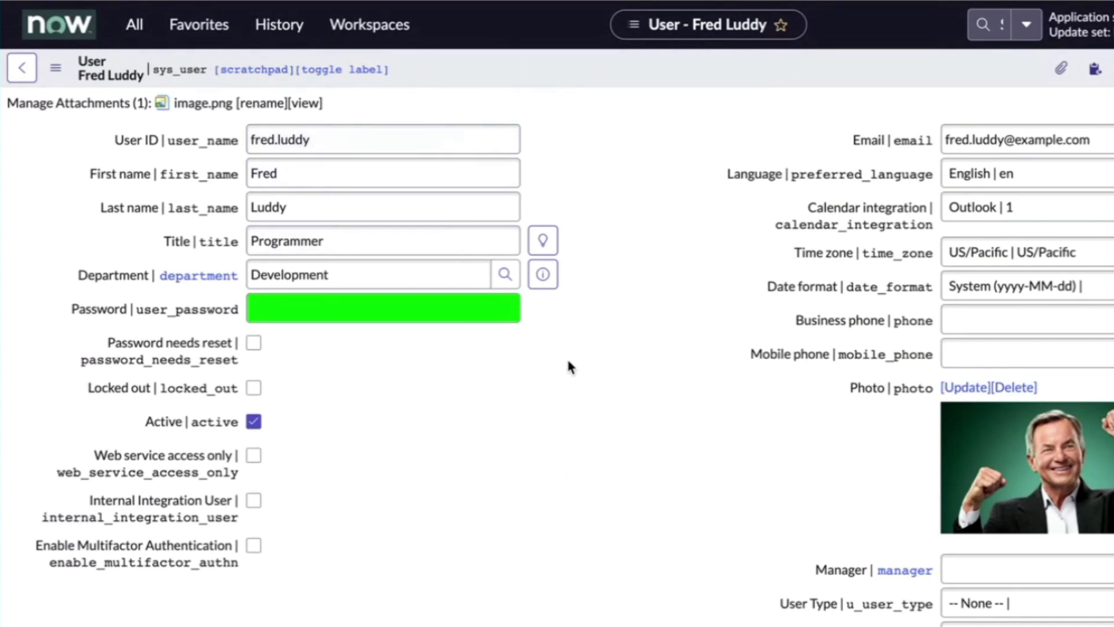
pyautogui.doubleClick(597, 325)
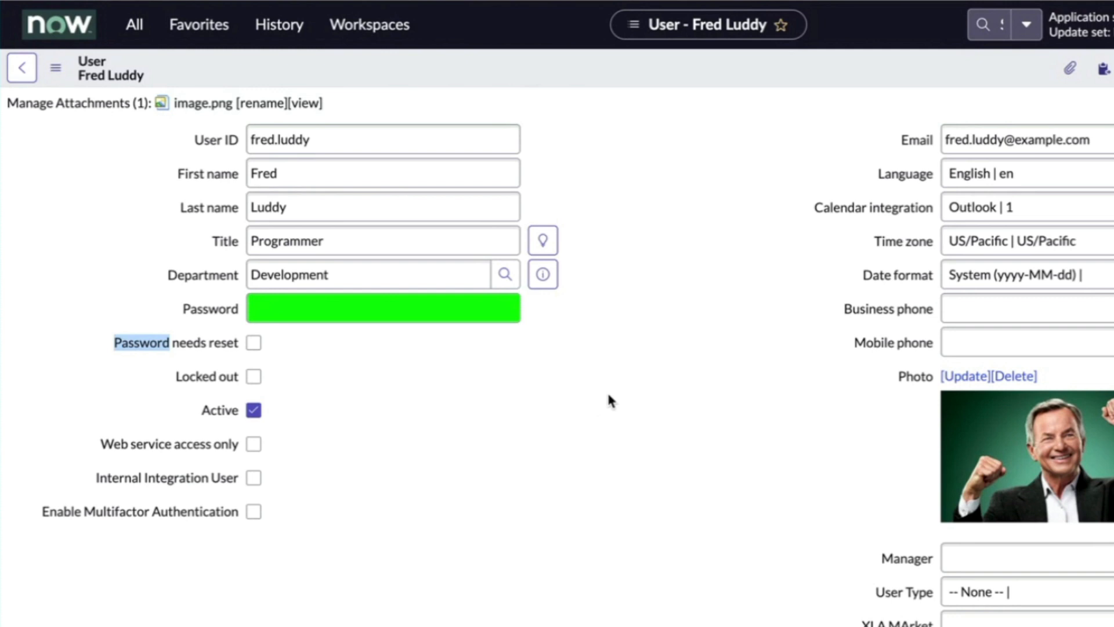
# Search the ServiceNow Community for "bowtie" with the /comm slash command.
pyautogui.press('/')
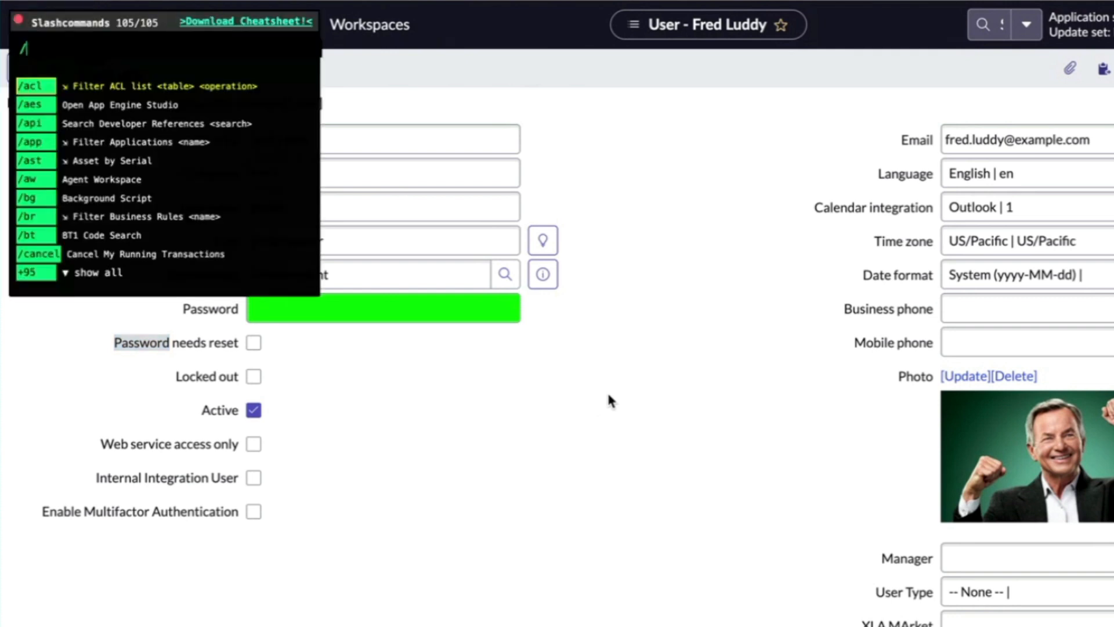
pyautogui.write('comm')
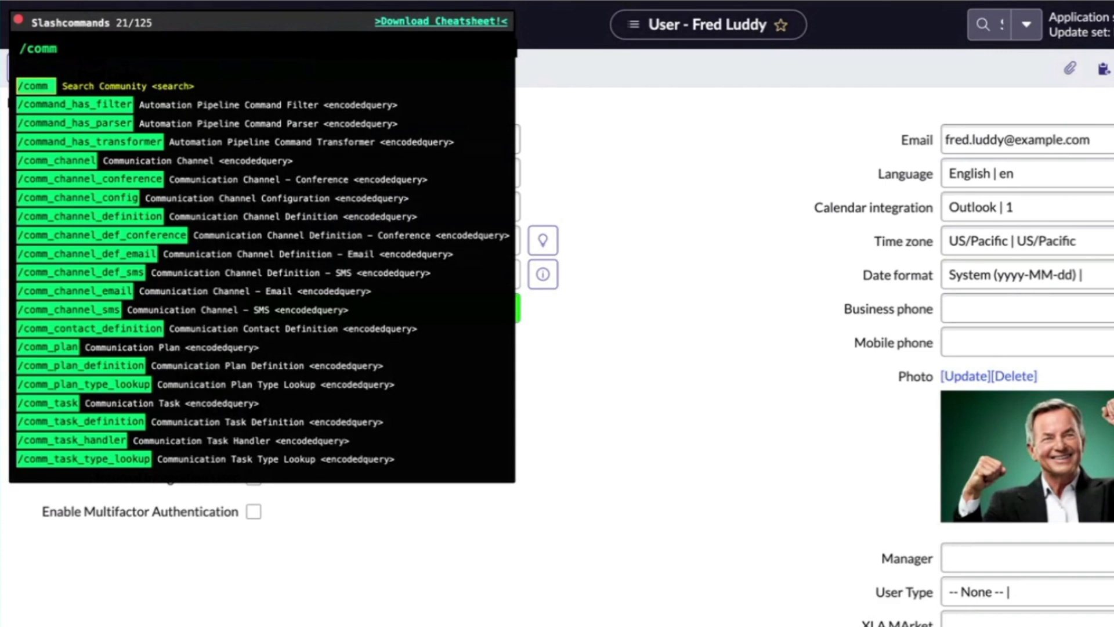
pyautogui.write(' bowtie')
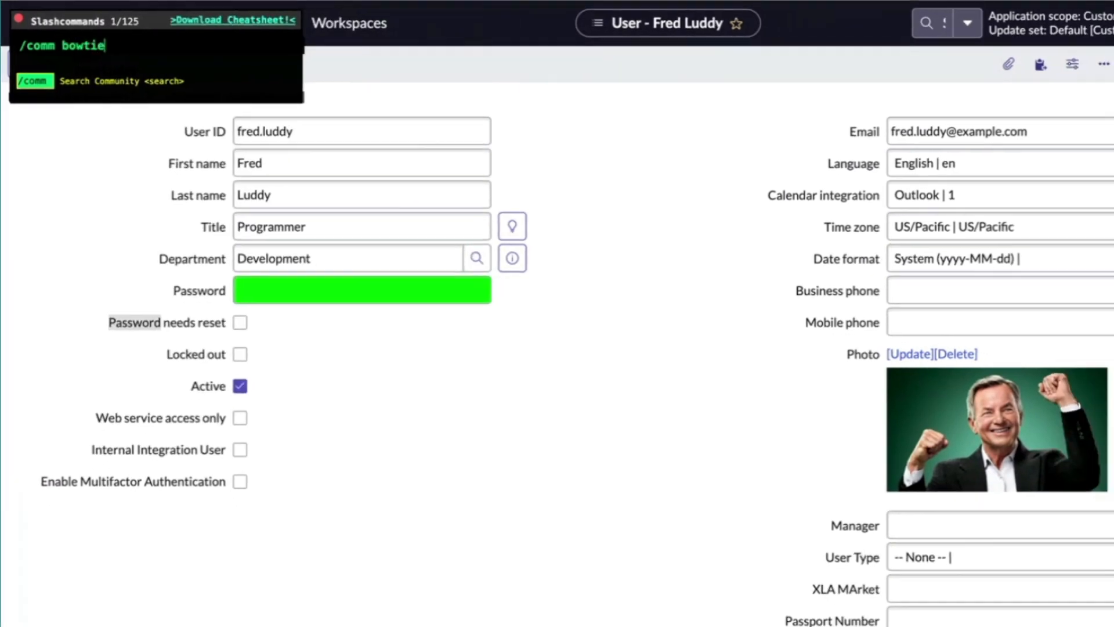
pyautogui.press('Return')
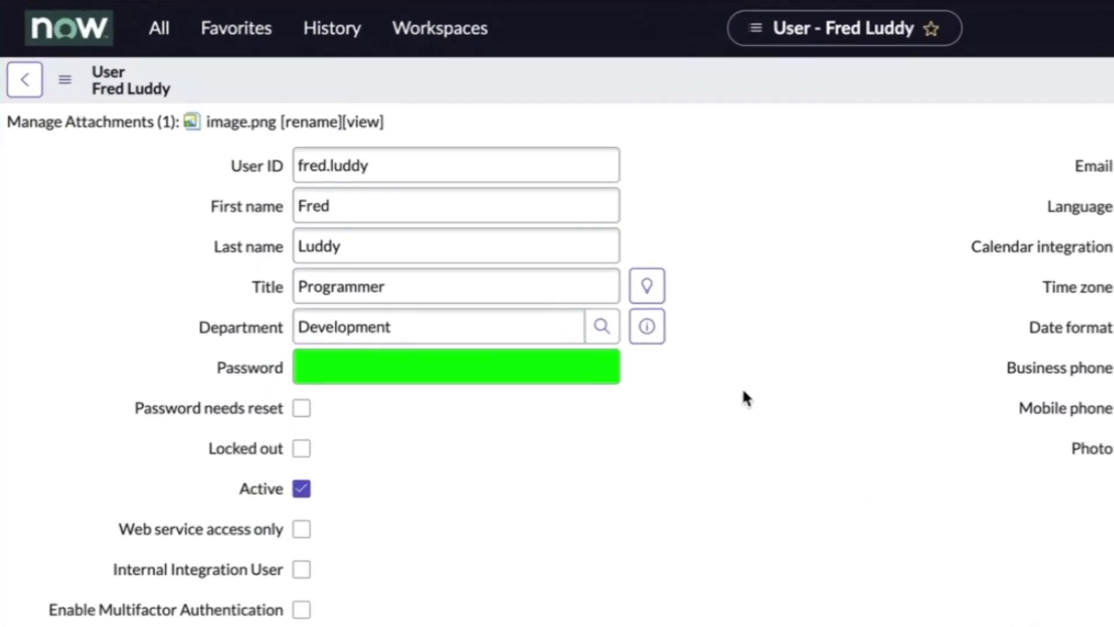
# Open the Applications list with the /sys_scope table slash command.
pyautogui.write('/')
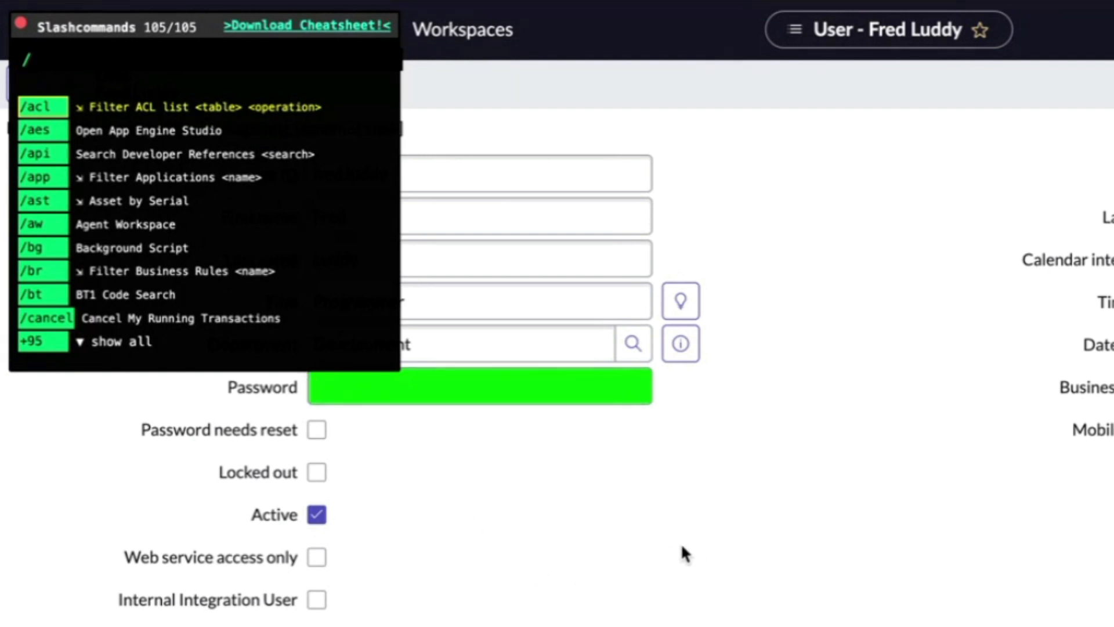
pyautogui.click(22, 25)
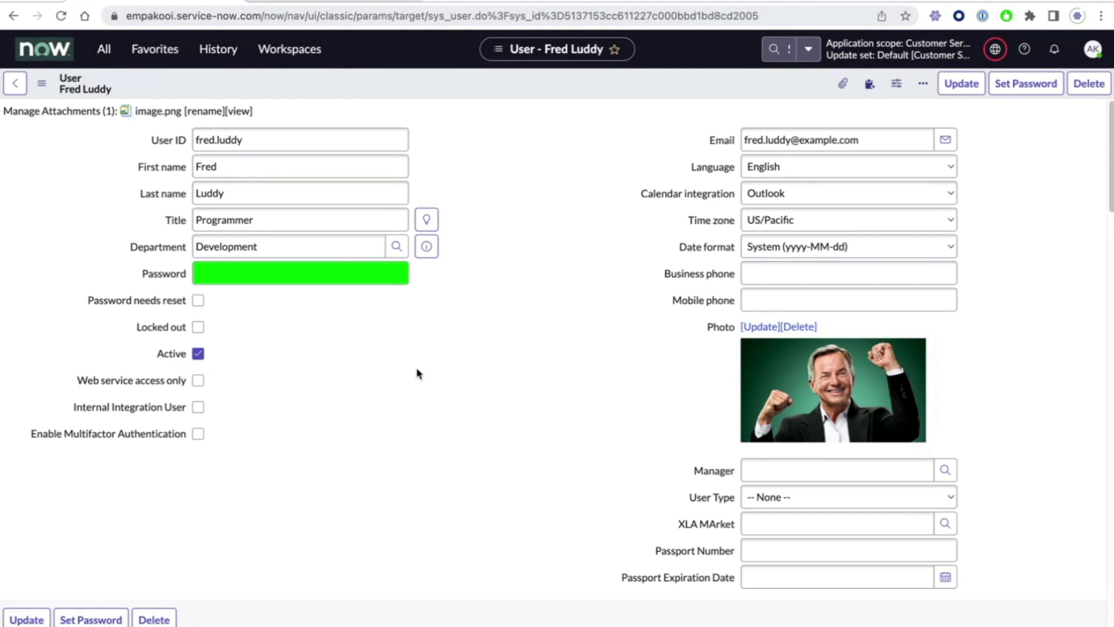
pyautogui.write('/s')
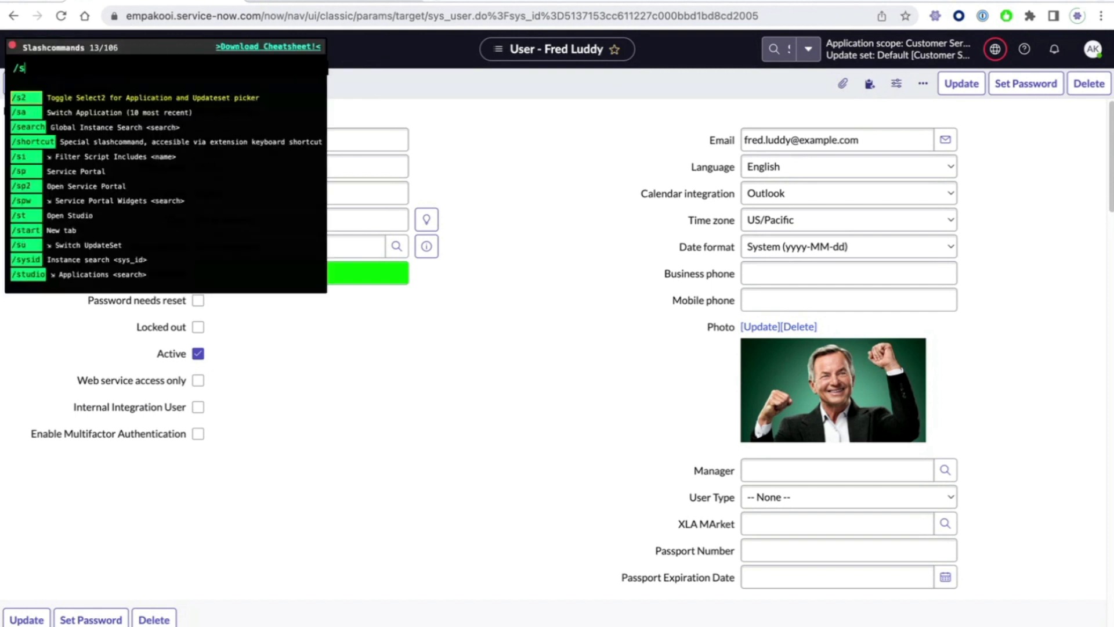
pyautogui.write('ys_')
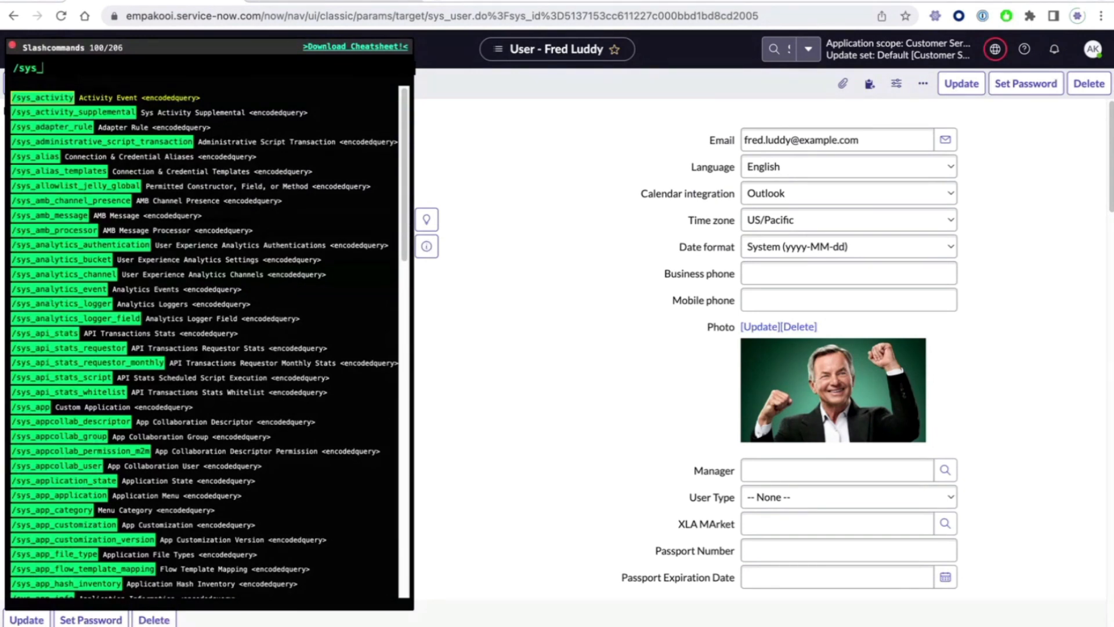
pyautogui.write('scope')
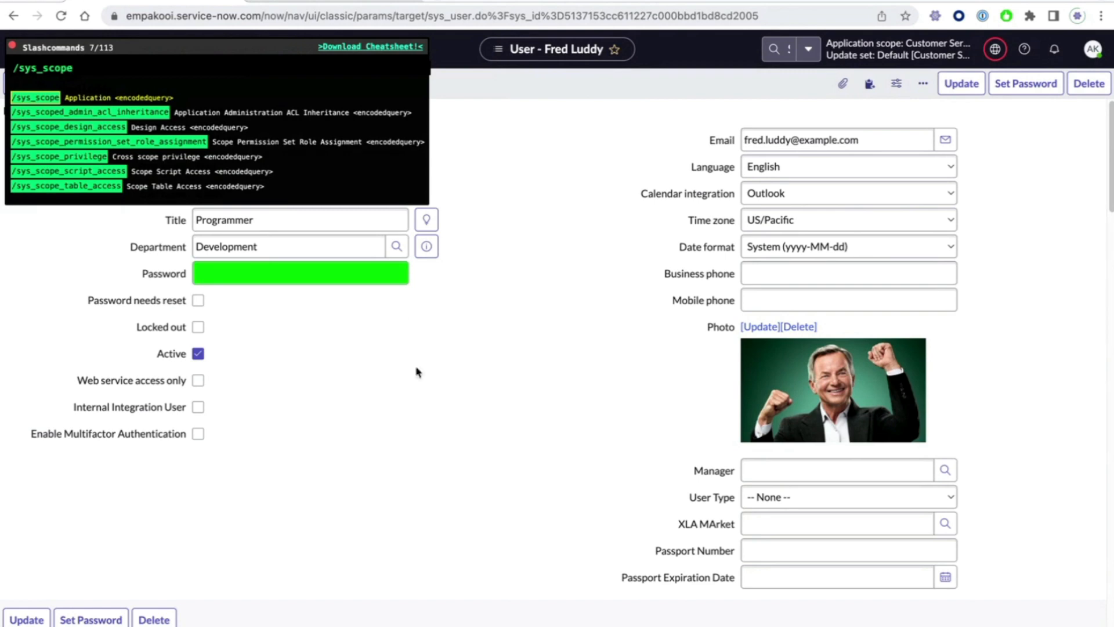
pyautogui.click(47, 99)
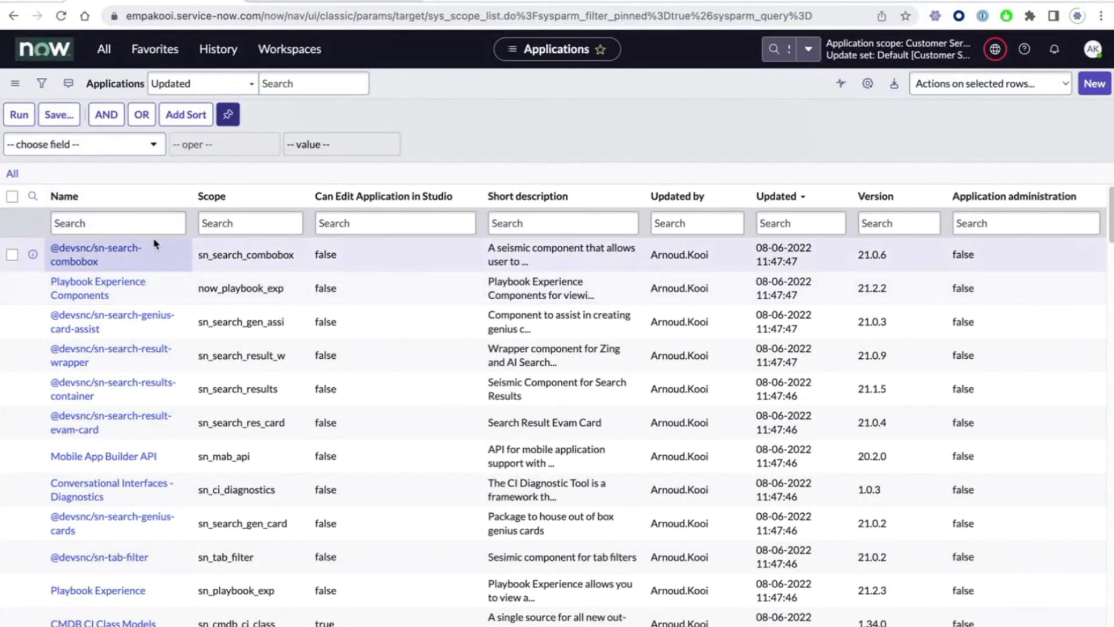
# Prefill a new slash command's URL from the unfiltered Applications list in SN Utils, and close the popup without saving.
pyautogui.click(935, 16)
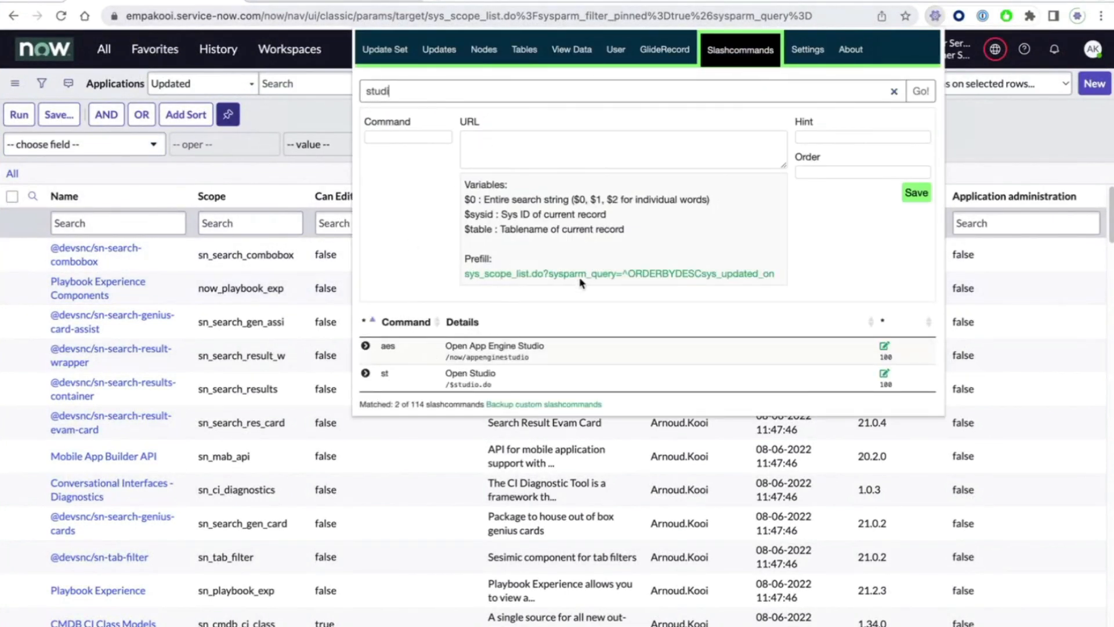
pyautogui.click(491, 274)
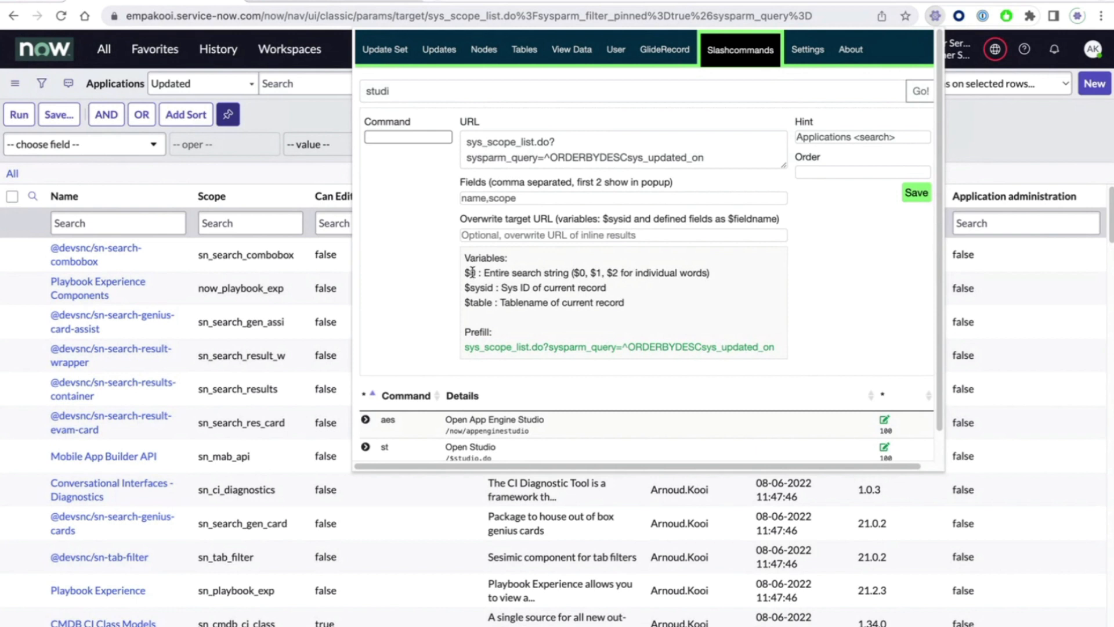
pyautogui.click(275, 174)
# Filter the Applications list by Name using *$0 as the search value.
pyautogui.click(146, 223)
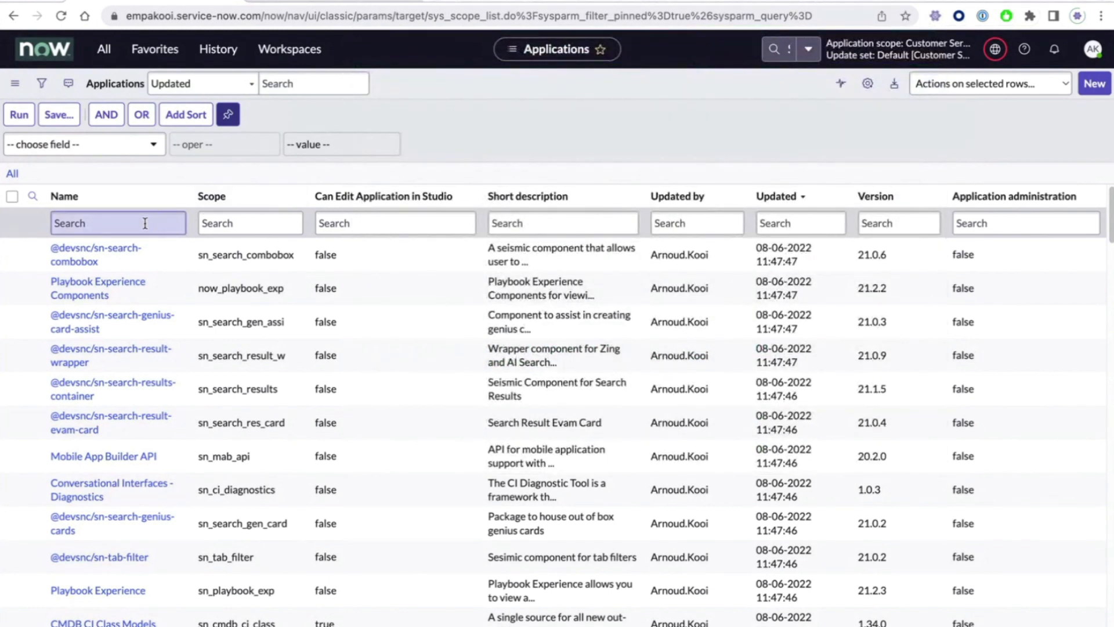
pyautogui.write('*s0')
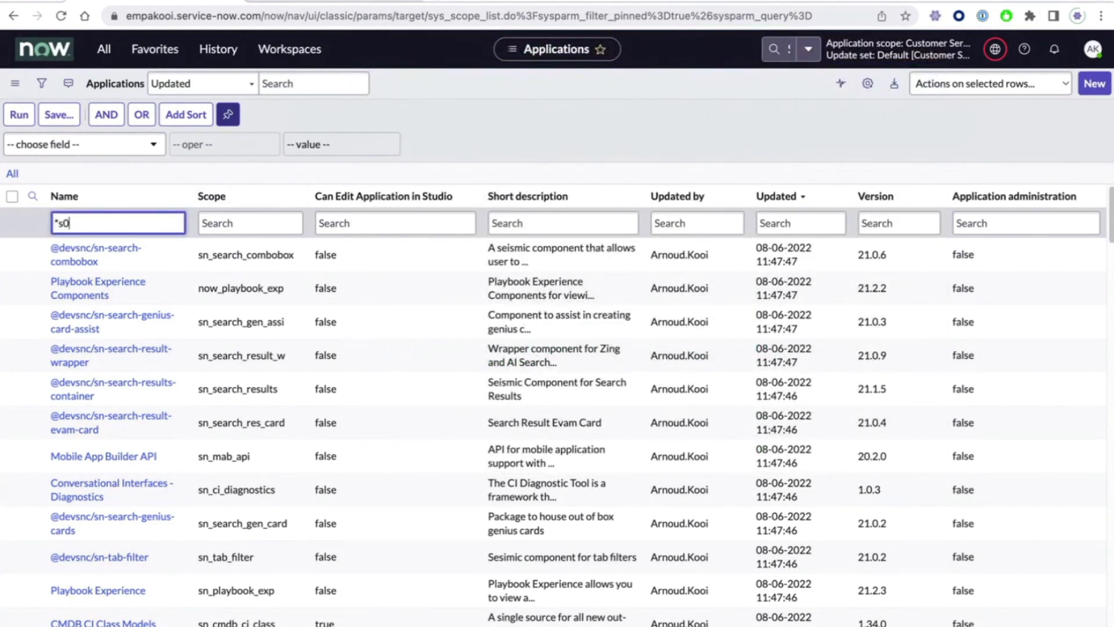
pyautogui.press('BackSpace')
pyautogui.press('BackSpace')
pyautogui.write('$0')
pyautogui.press('Return')
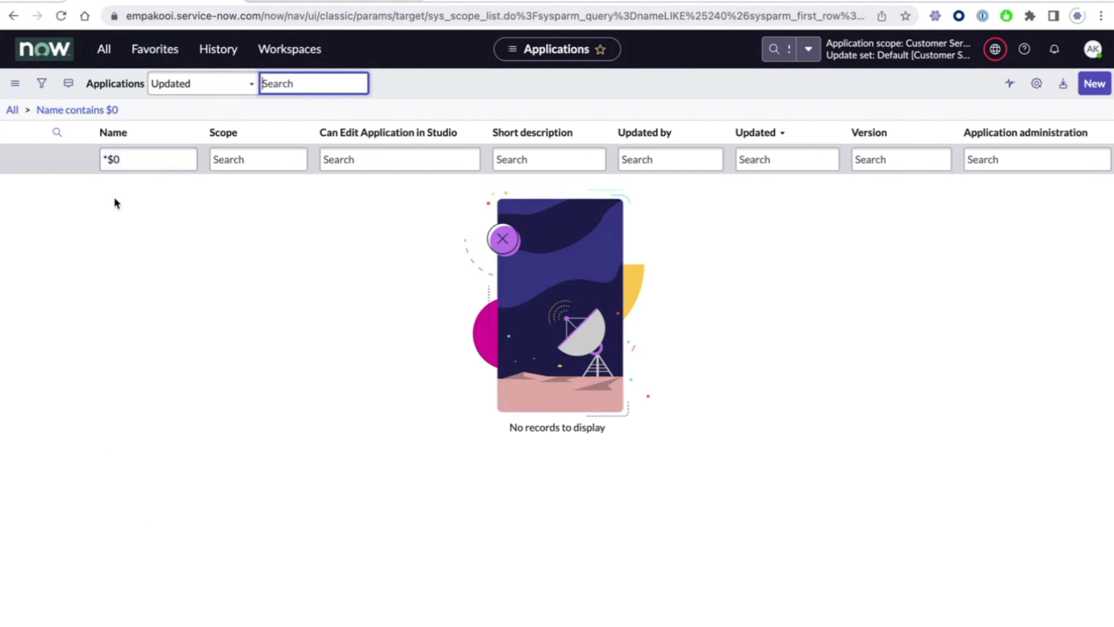
# Add an OR condition of Scope contains $0 to the Applications list's Name filter, and run the combined filter.
pyautogui.click(40, 85)
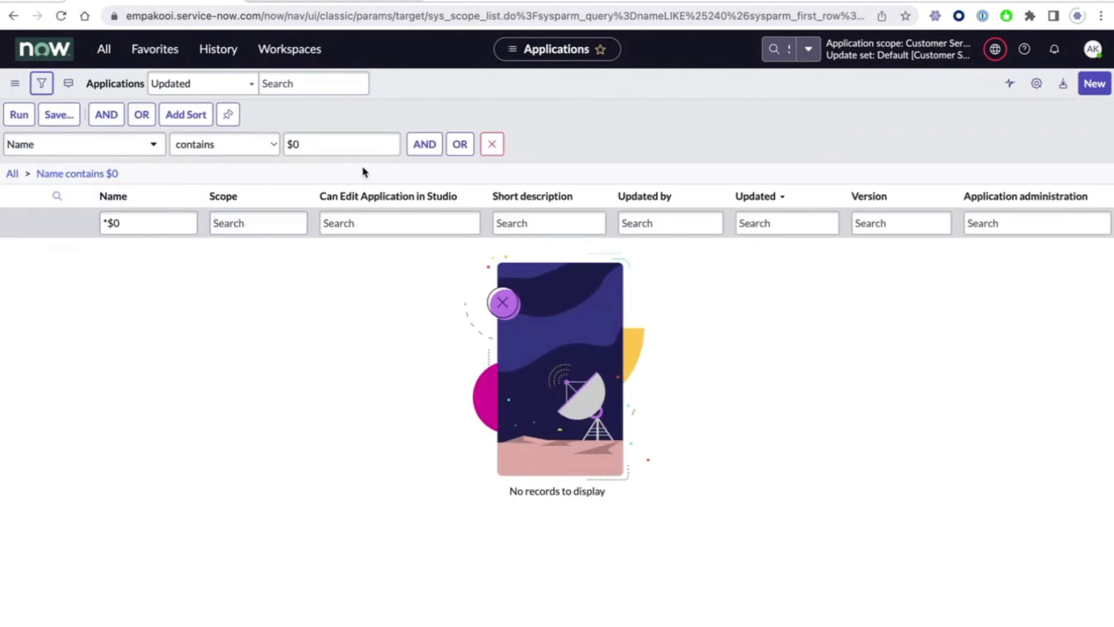
pyautogui.click(459, 145)
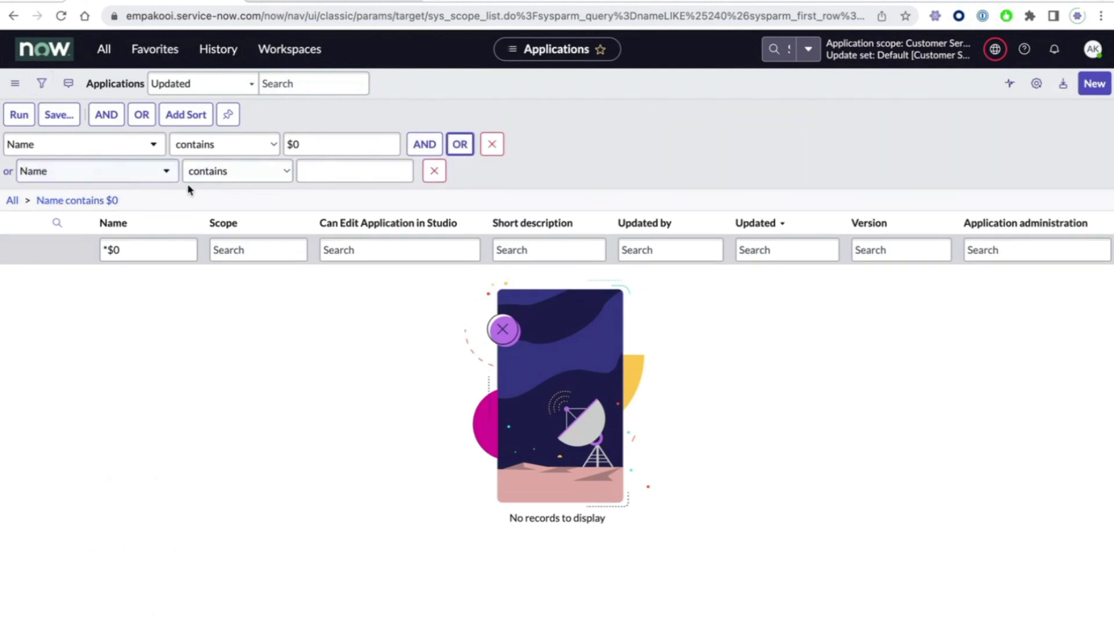
pyautogui.click(122, 173)
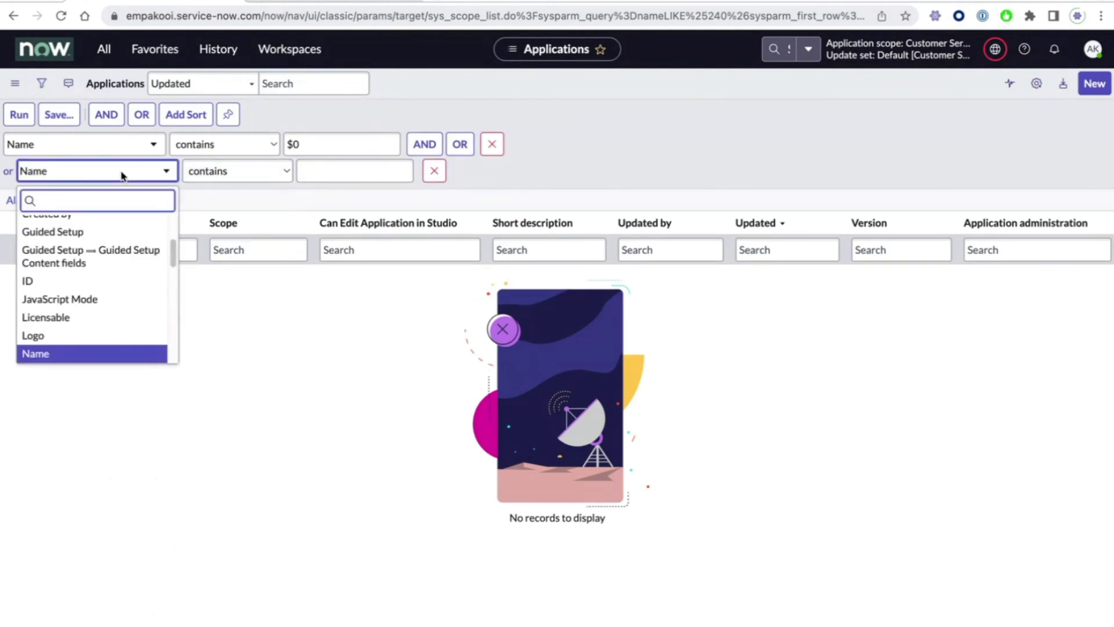
pyautogui.write('sc')
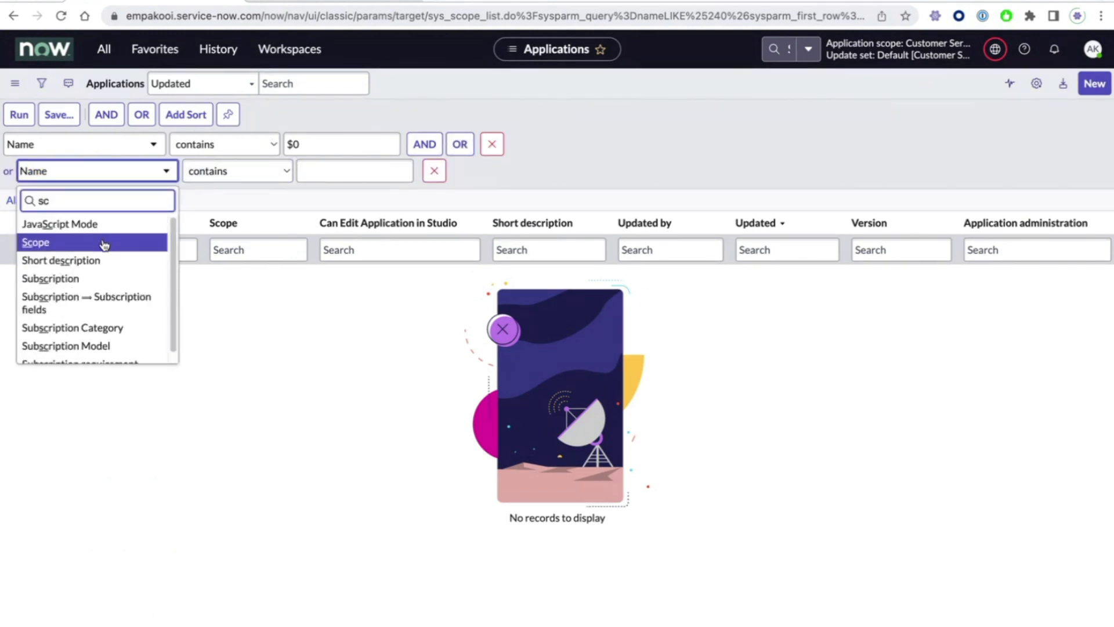
pyautogui.click(104, 244)
pyautogui.click(244, 171)
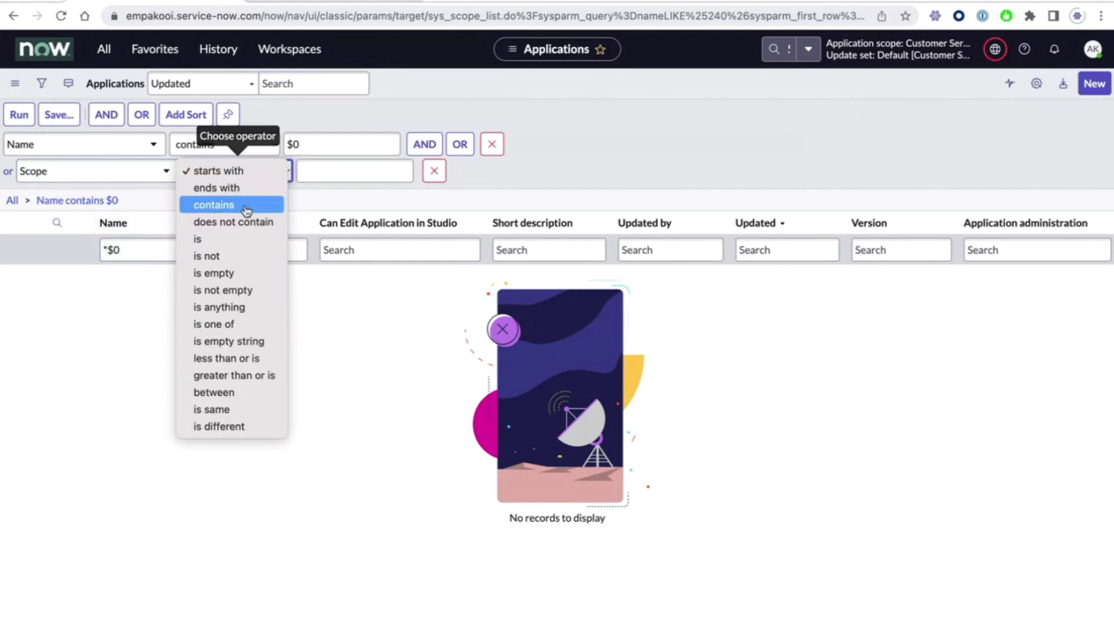
pyautogui.click(245, 210)
pyautogui.click(331, 171)
pyautogui.write('$0')
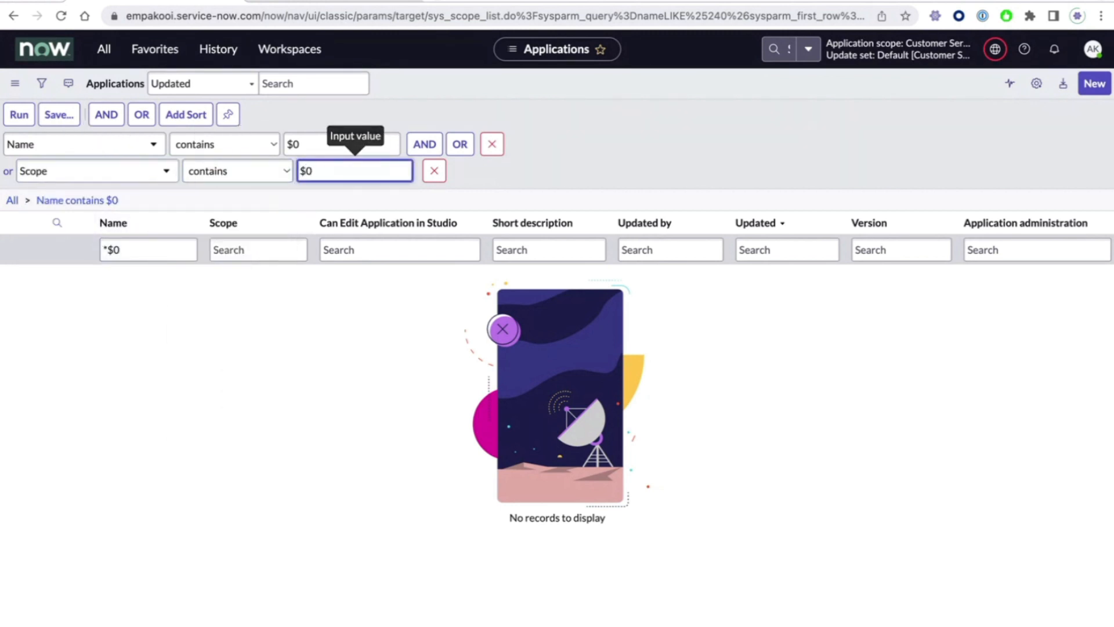
pyautogui.press('Return')
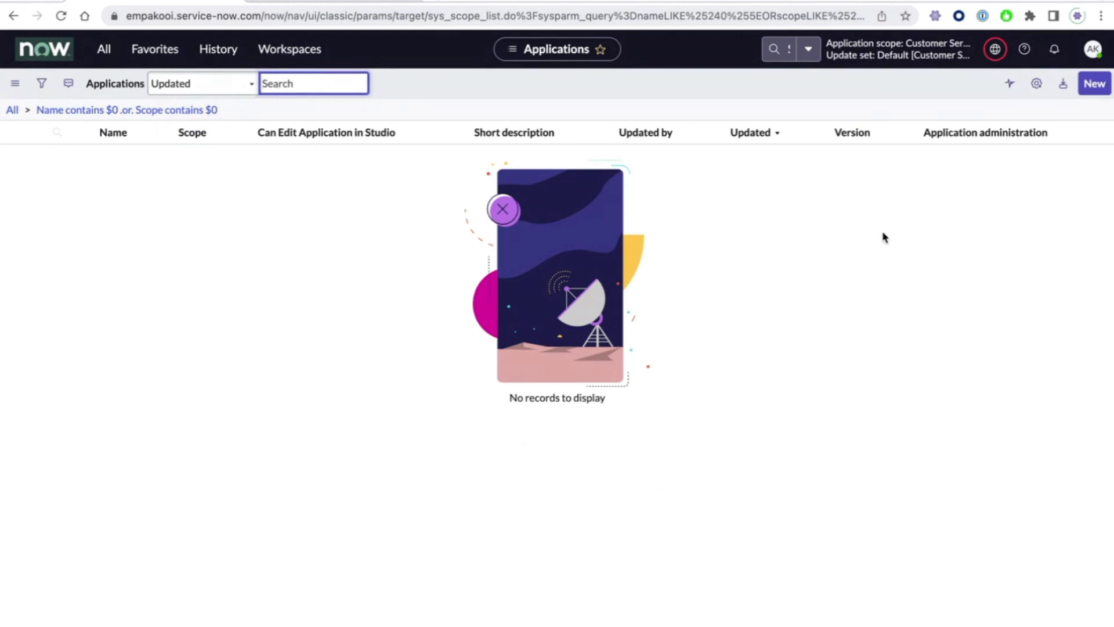
# Create and save a custom slash command named studio in SN Utils, with its URL prefilled from the filtered Applications list.
pyautogui.click(934, 17)
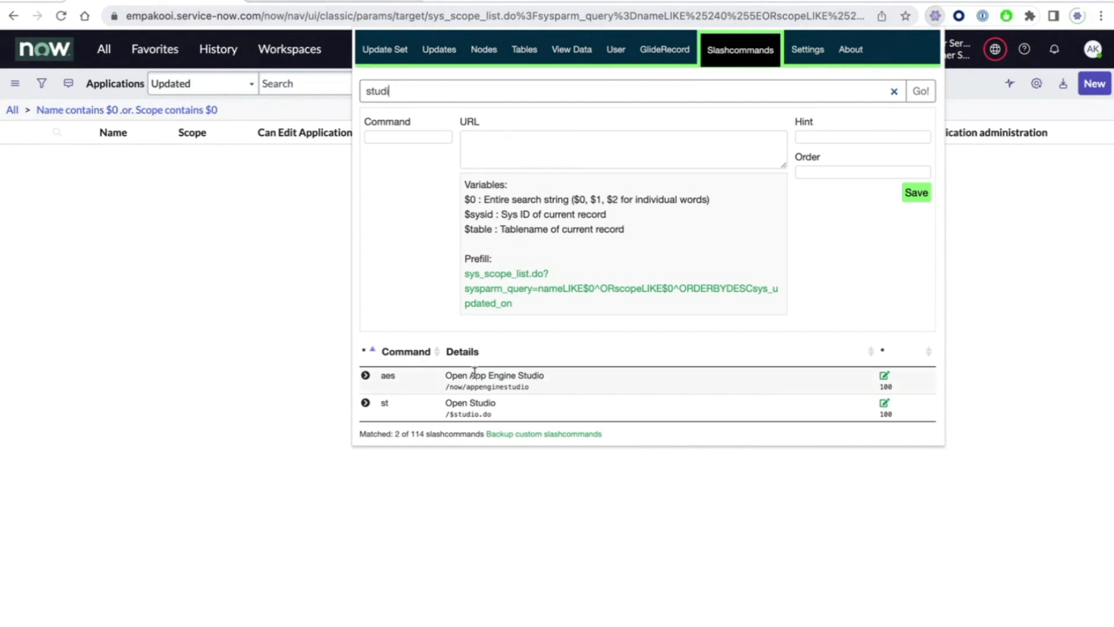
pyautogui.click(482, 281)
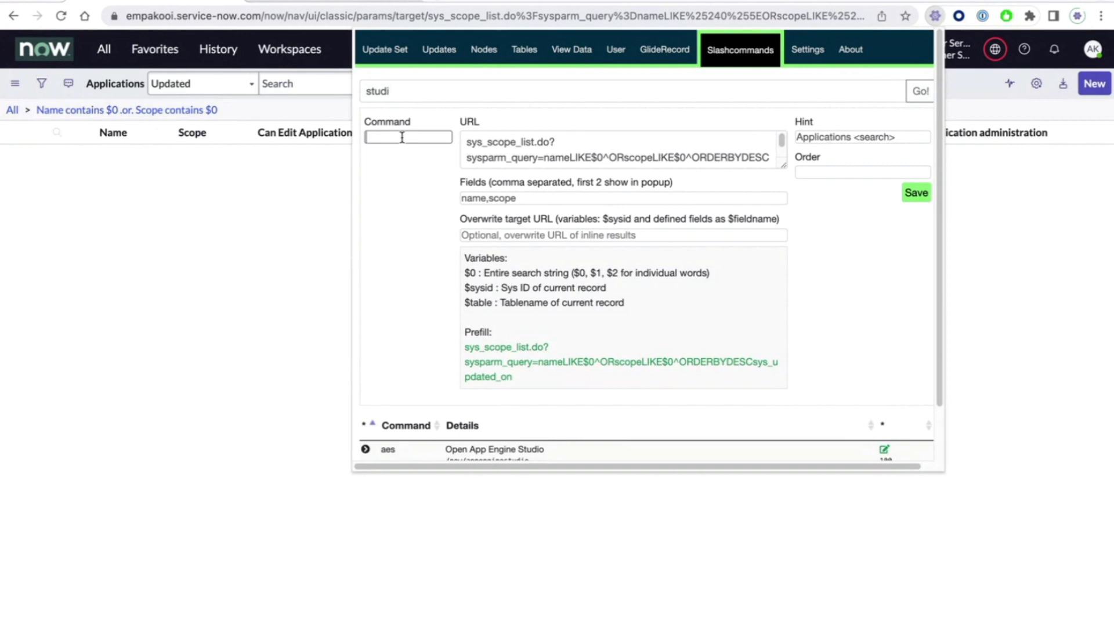
pyautogui.write('studio')
pyautogui.click(913, 194)
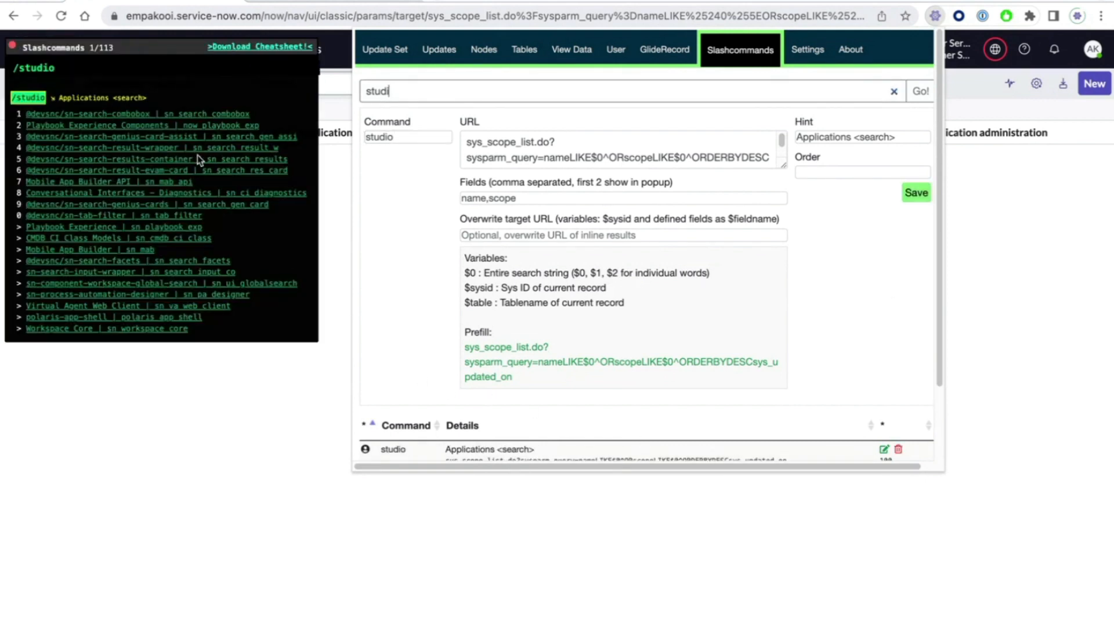
# Search applications created by the current user for "requ" with /studio -cm, and open the Visa Request application record.
pyautogui.click(82, 70)
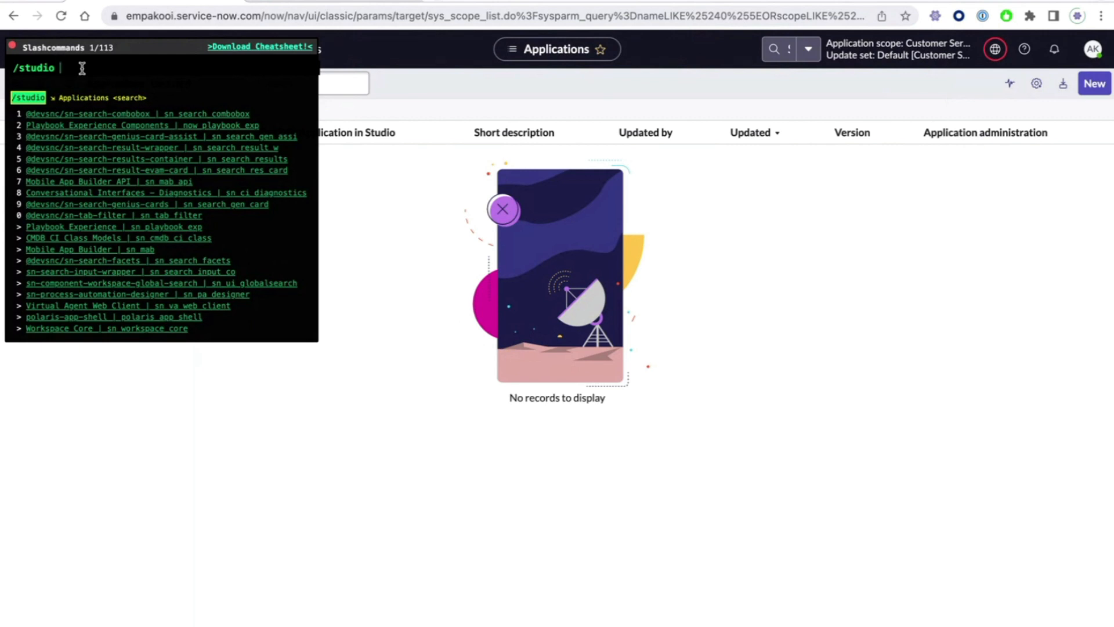
pyautogui.write('-')
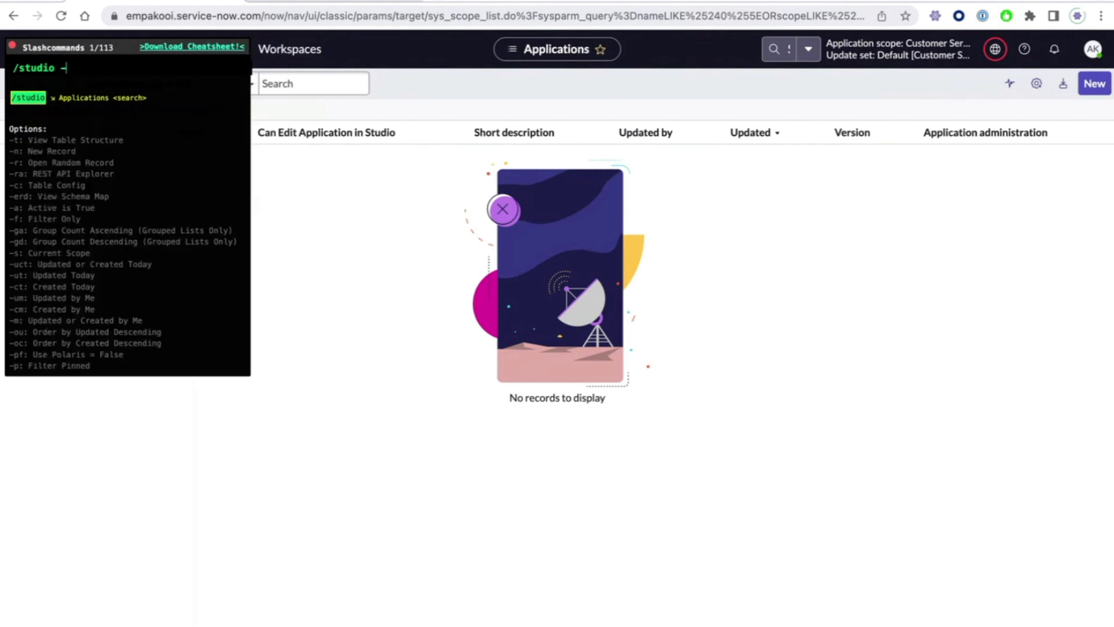
pyautogui.write('cm')
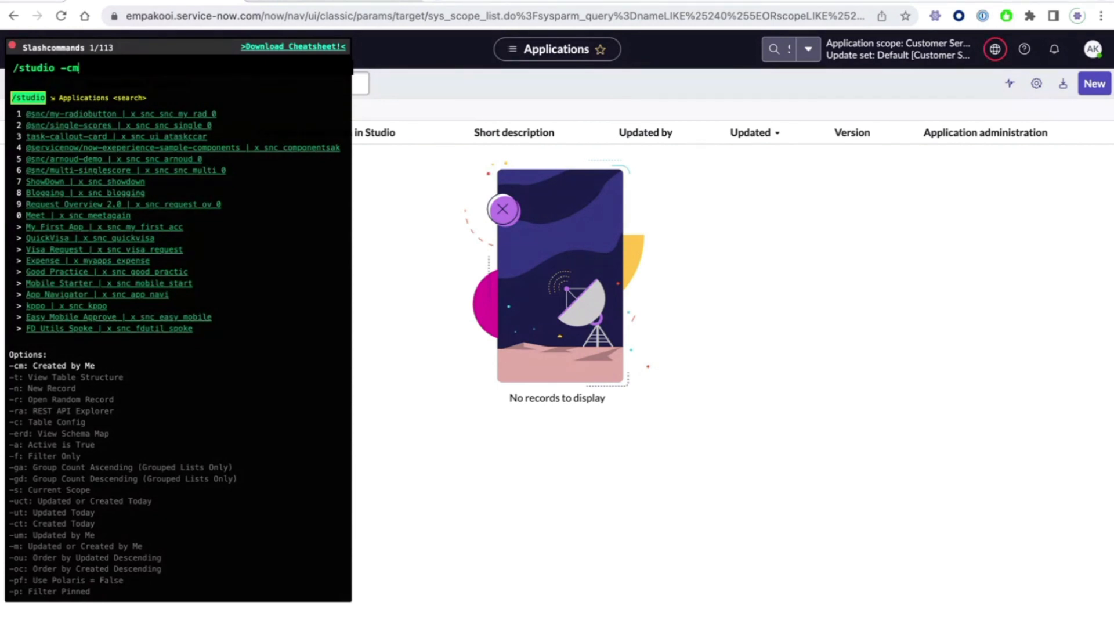
pyautogui.write('requ')
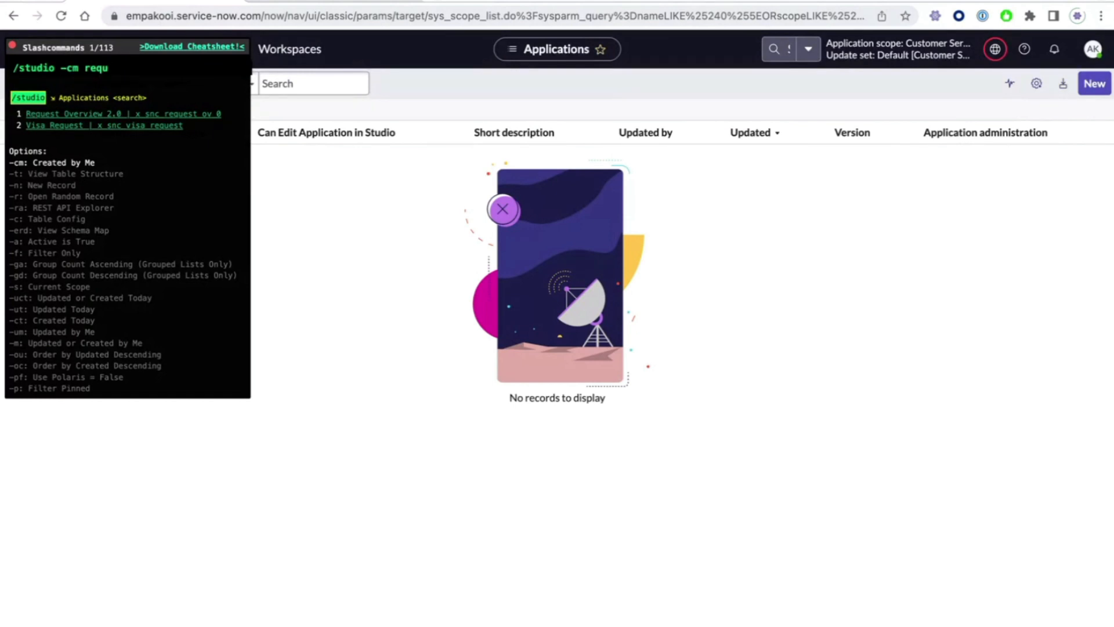
pyautogui.click(62, 133)
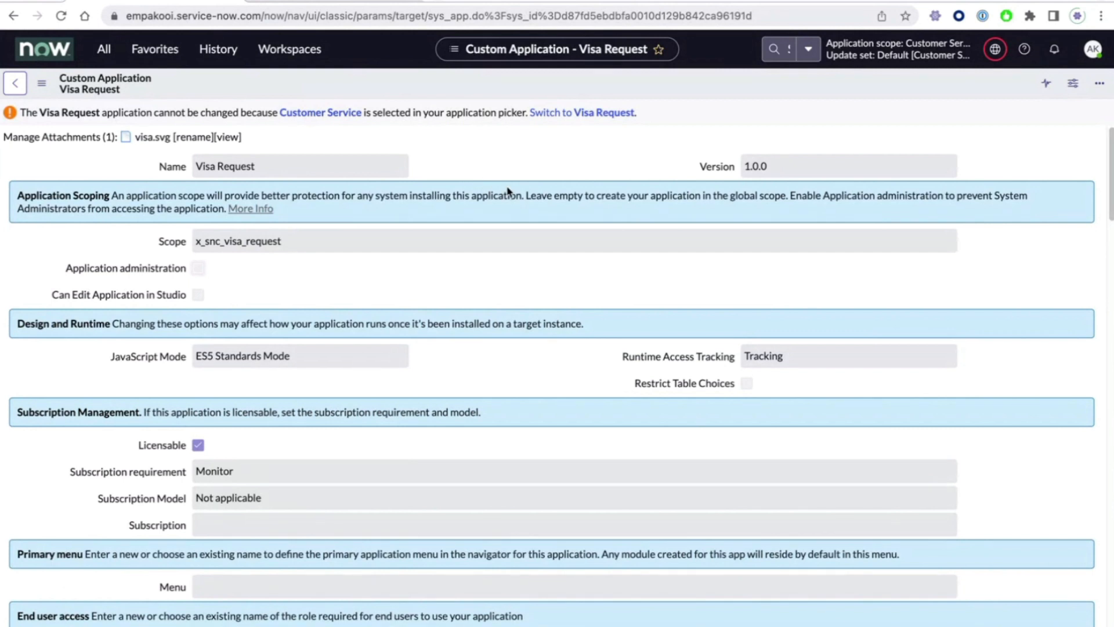
# Review the saved studio slash command, and copy the Studio page's relative URL starting at /$studio.do.
pyautogui.click(935, 17)
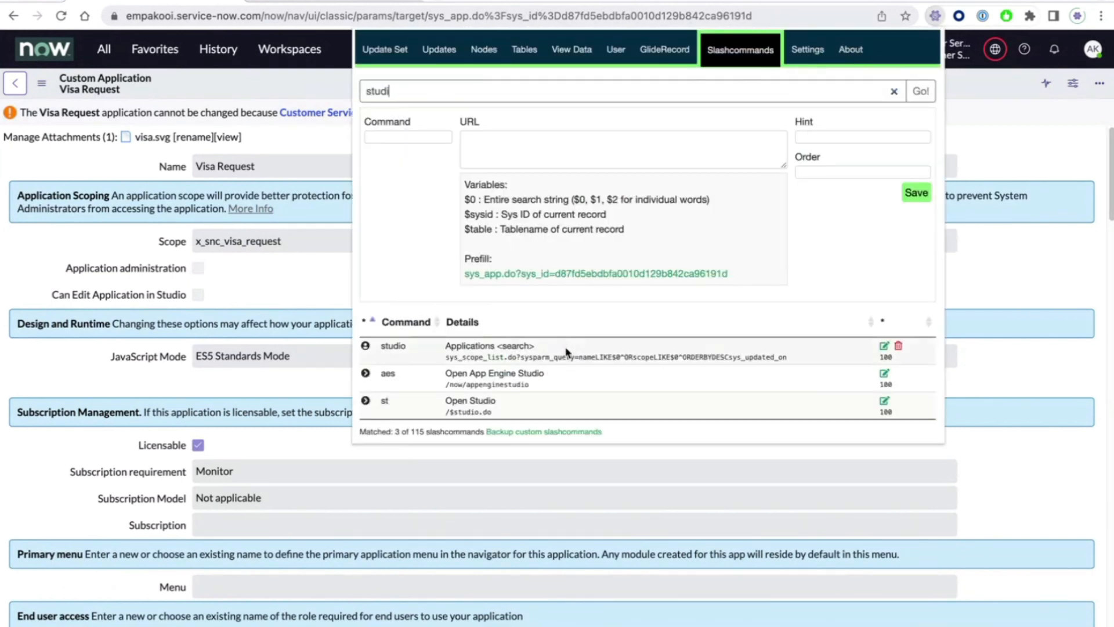
pyautogui.click(562, 353)
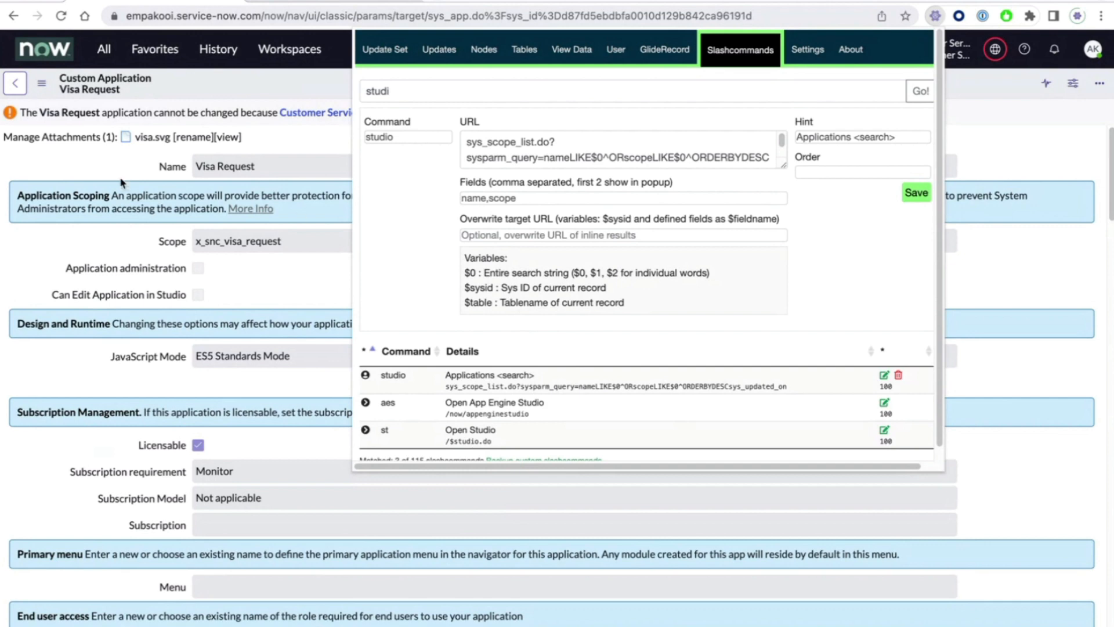
pyautogui.click(98, 231)
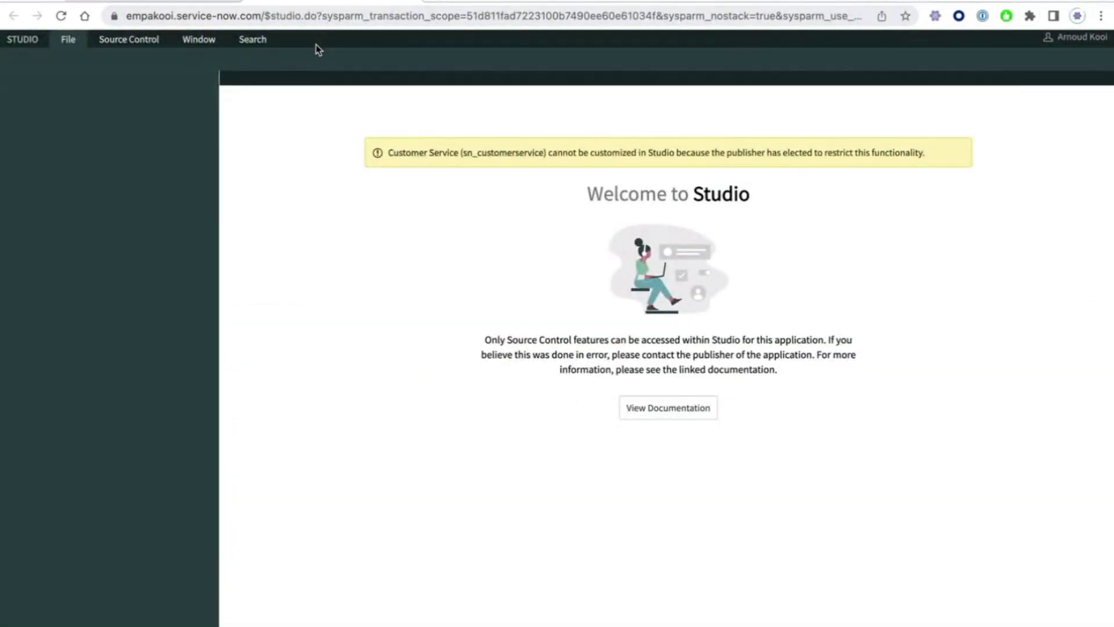
pyautogui.moveTo(263, 16); pyautogui.dragTo(905, 16)
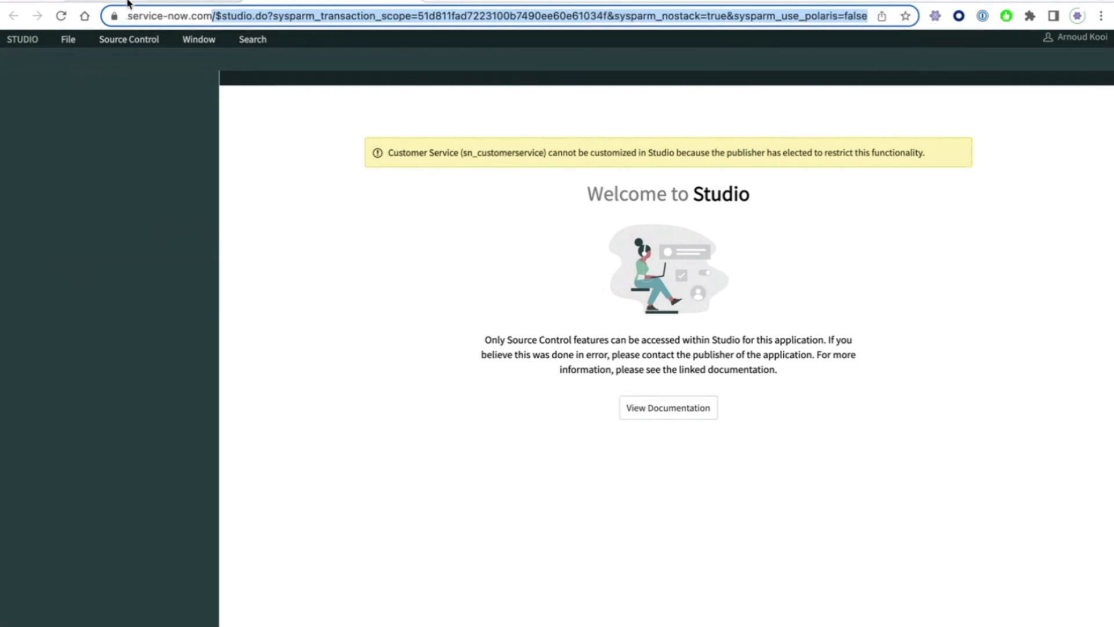
pyautogui.click(196, 1)
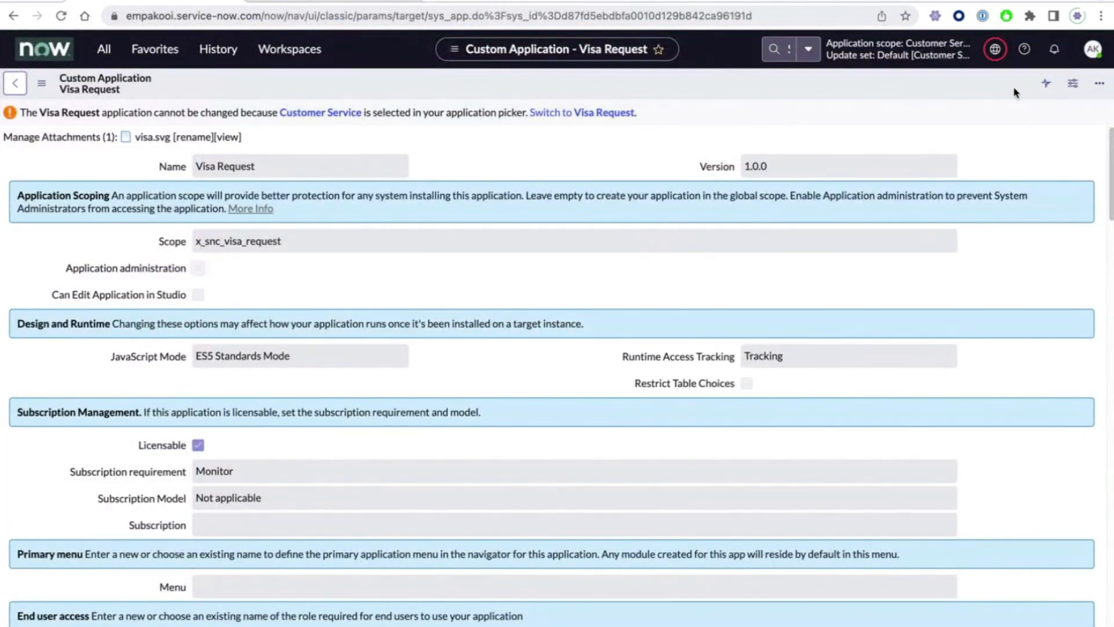
# Reopen the studio slash command for editing and paste the copied Studio address as its overwrite target URL.
pyautogui.click(935, 15)
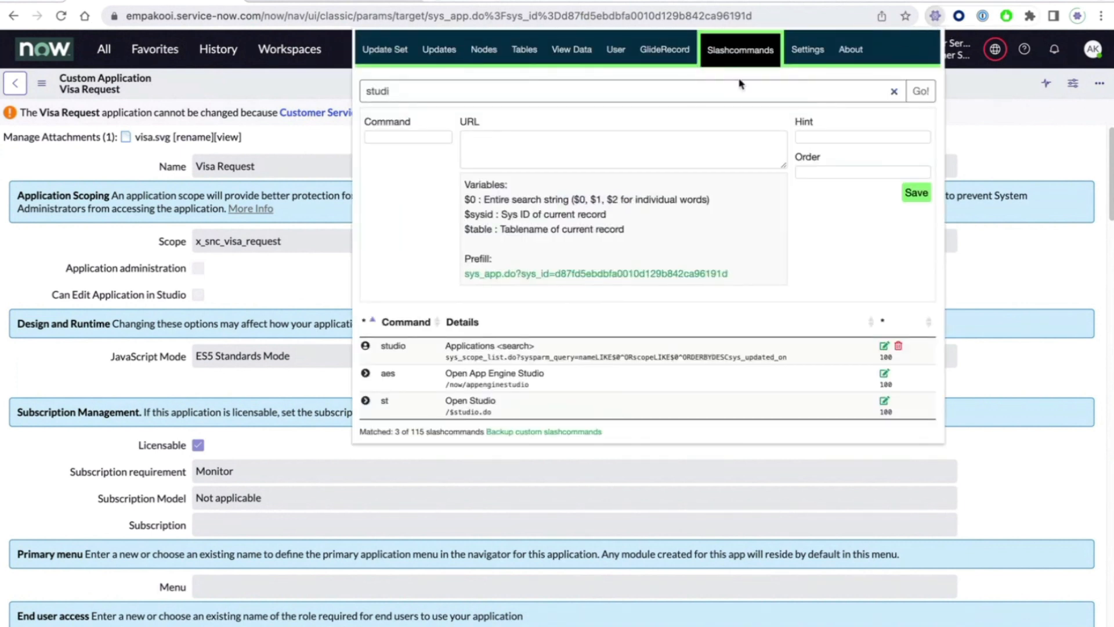
pyautogui.click(488, 351)
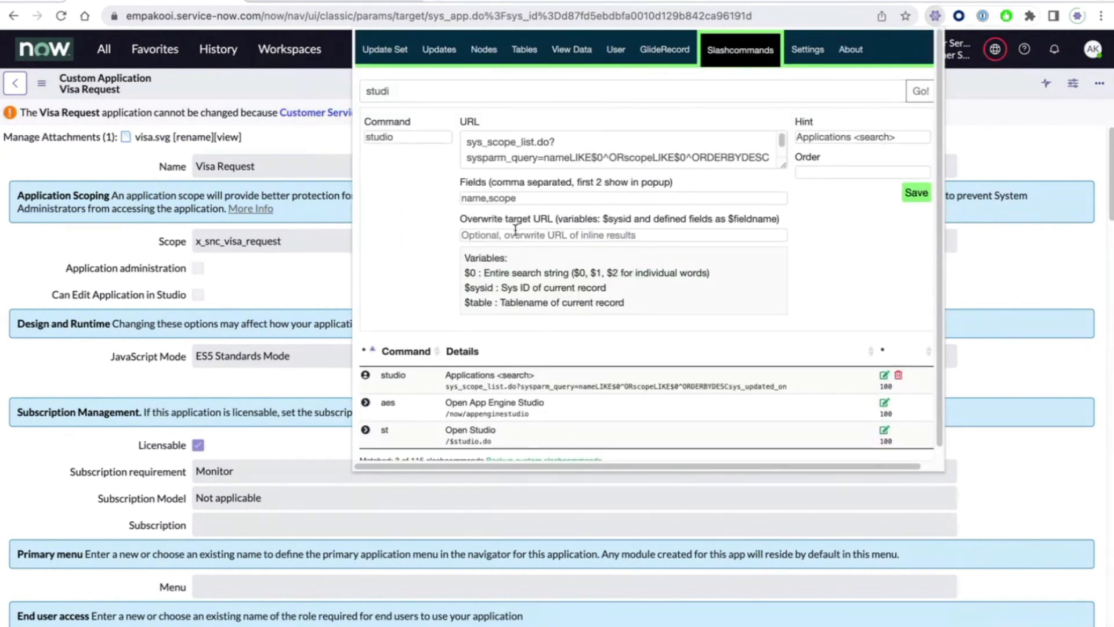
pyautogui.click(506, 236)
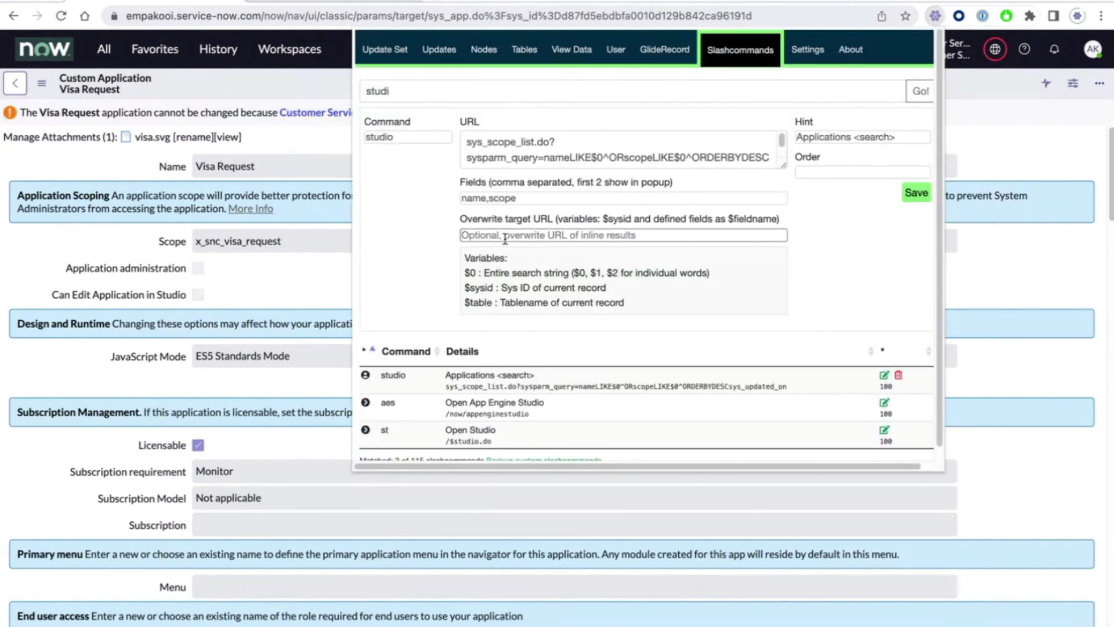
pyautogui.hotkey('ctrl', 'v')
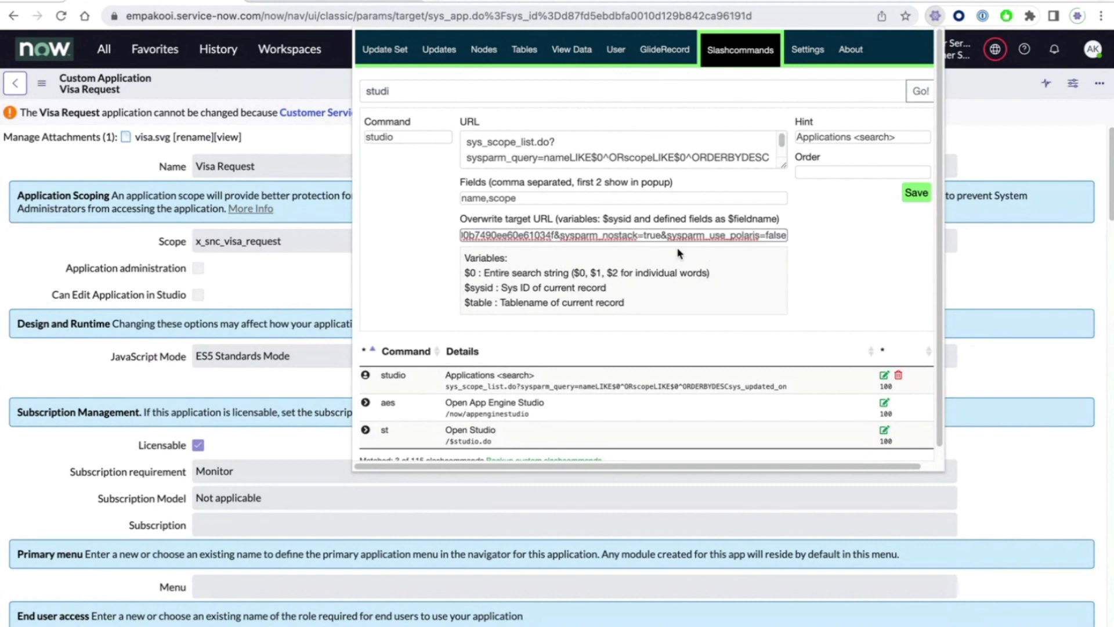
# Replace the ID after sysparm_transaction_scope= in the overwrite target URL with $sysid, and save the studio command.
pyautogui.moveTo(552, 235); pyautogui.dragTo(491, 233)
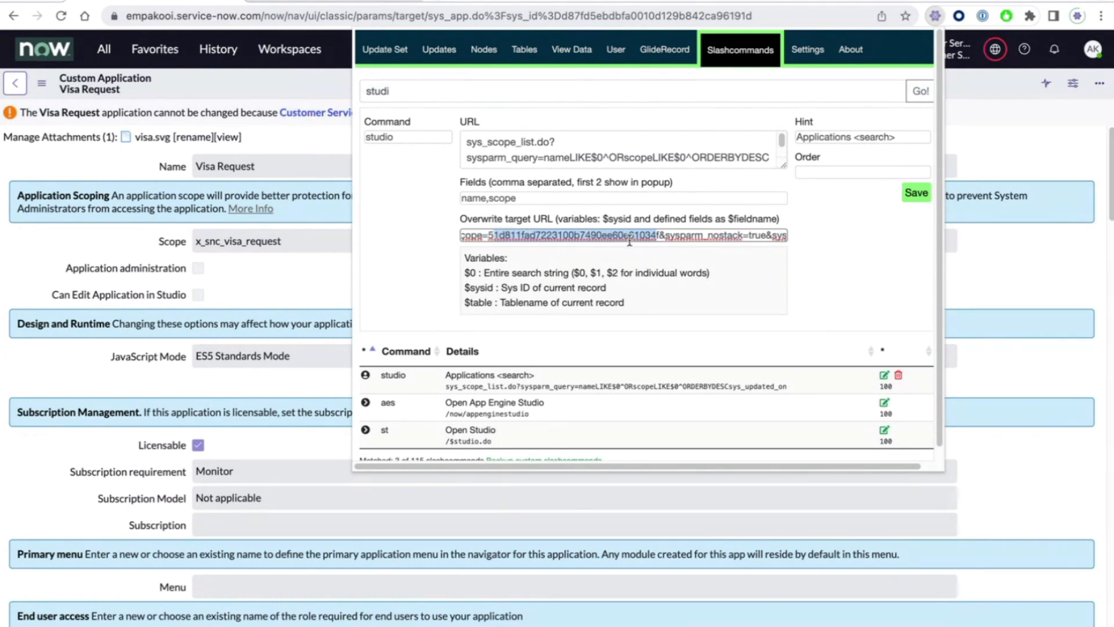
pyautogui.press('BackSpace')
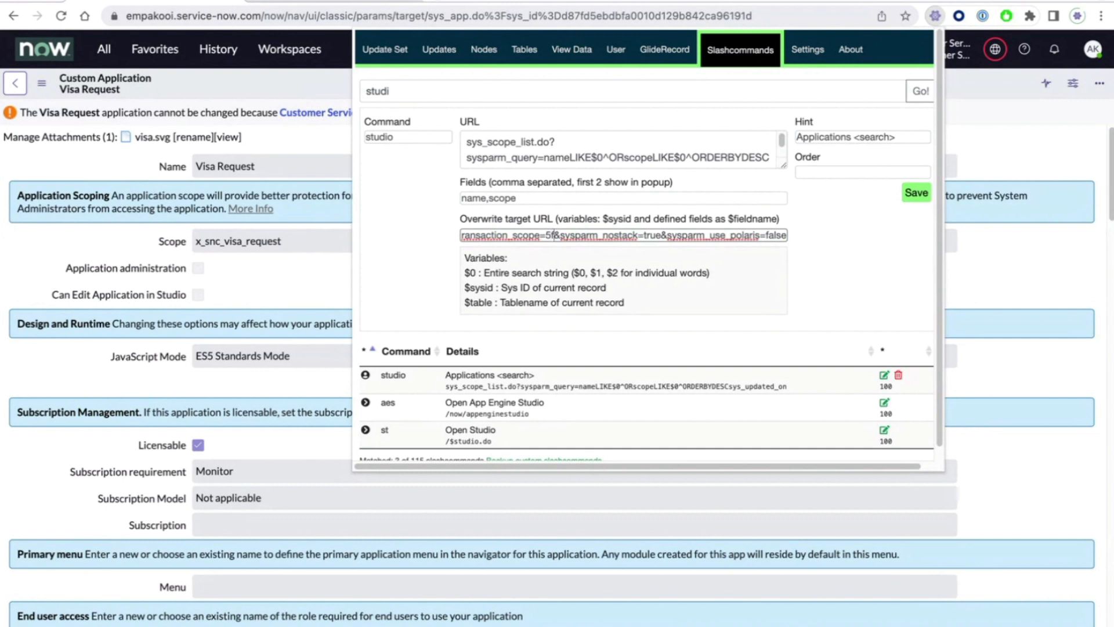
pyautogui.press('Delete')
pyautogui.press('BackSpace')
pyautogui.write('$')
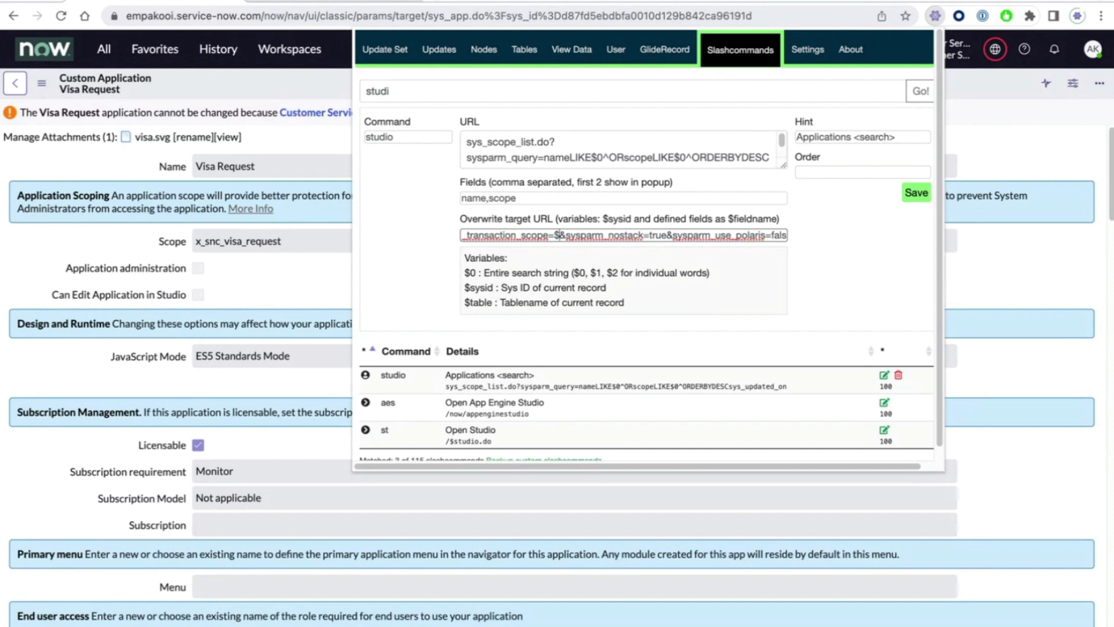
pyautogui.write('sys')
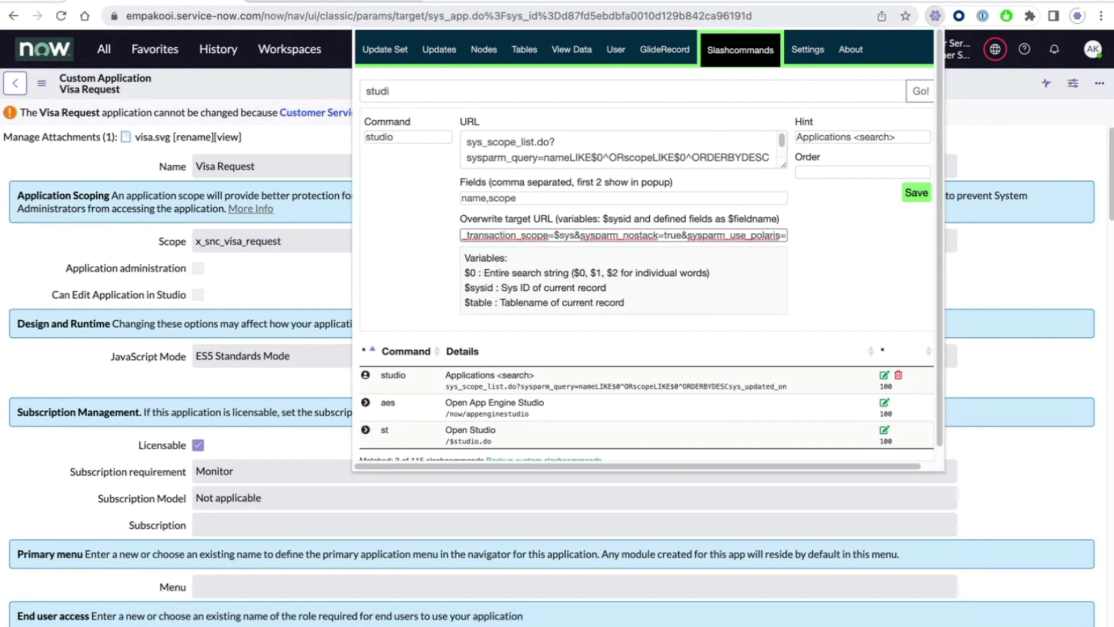
pyautogui.write('id')
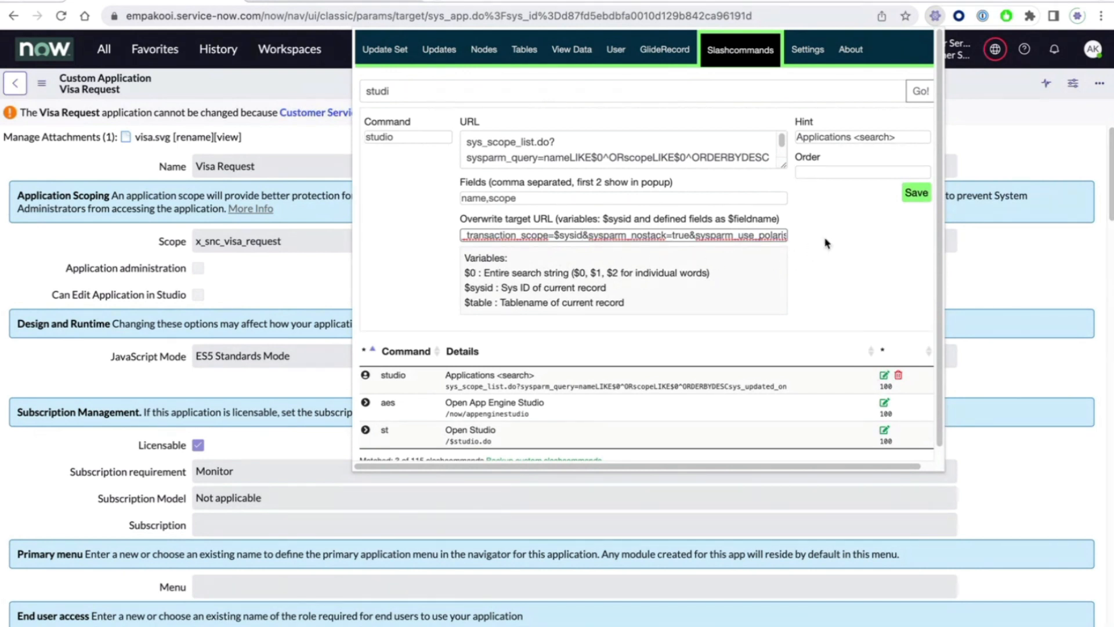
pyautogui.click(914, 193)
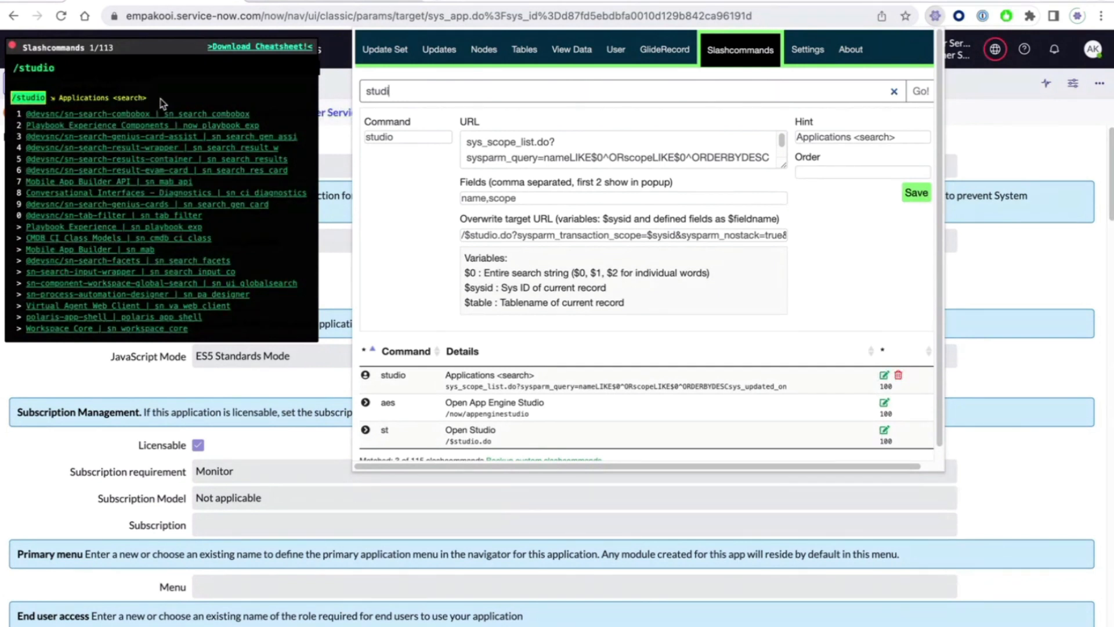
# Search applications for "req" with the /studio slash command, and open Visa Request in Studio.
pyautogui.click(74, 76)
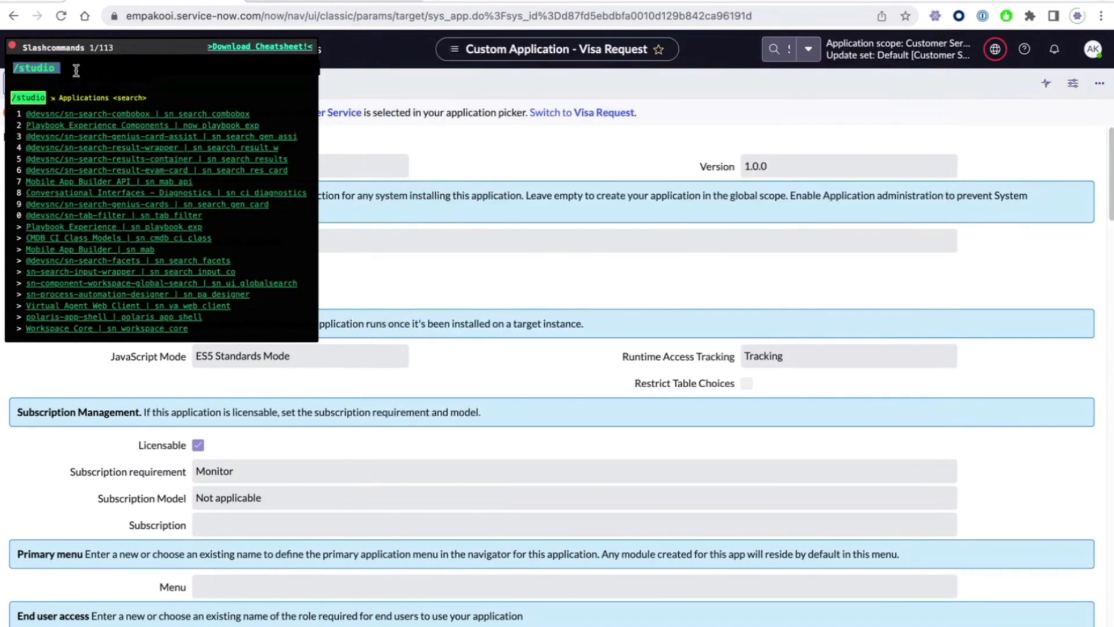
pyautogui.write('req')
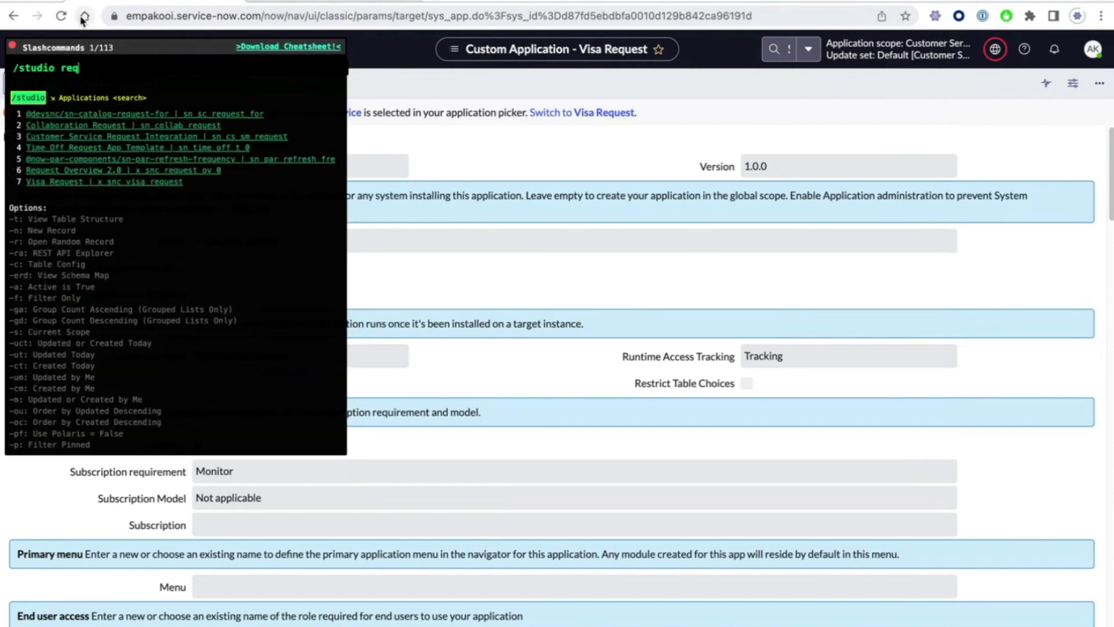
pyautogui.click(68, 184)
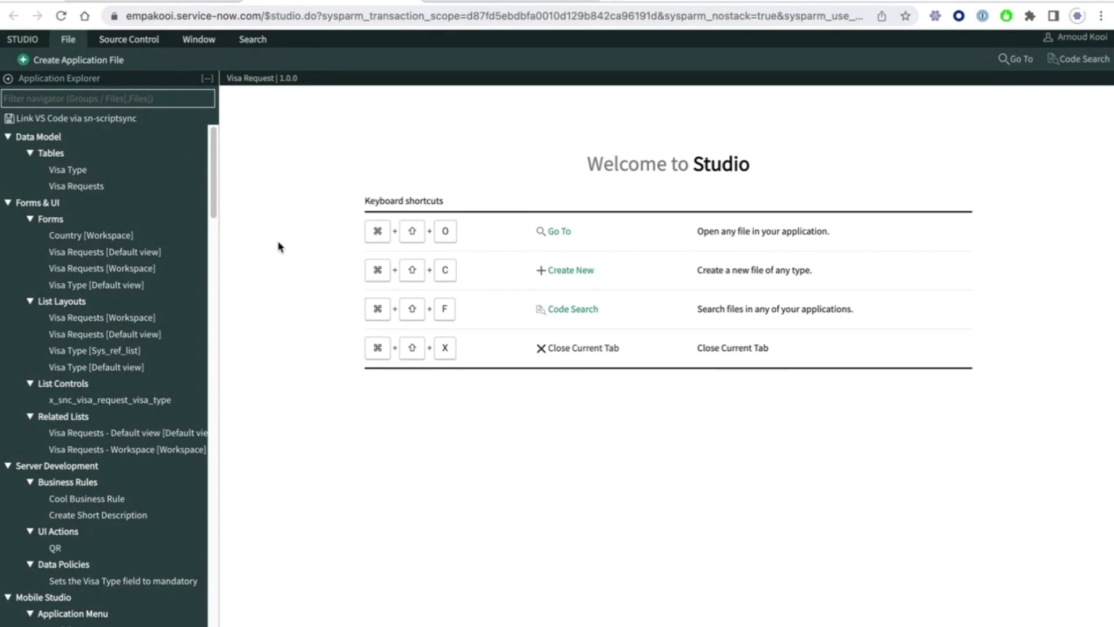
# View the custom studio command in the SN Utils slash command list, and return to the previous browser tab.
pyautogui.click(935, 16)
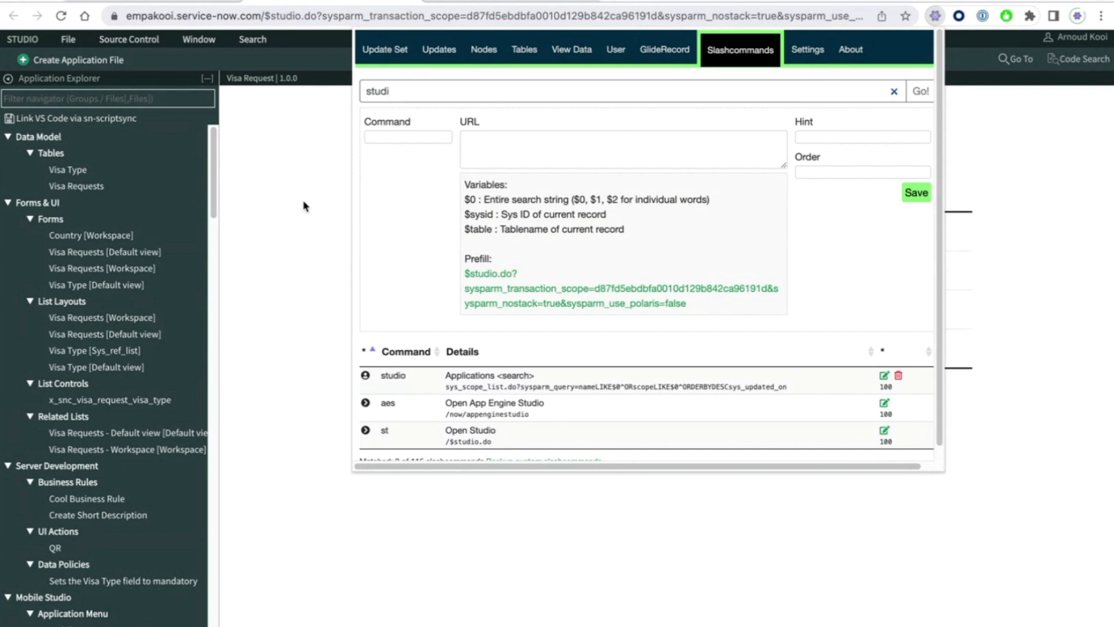
pyautogui.click(183, 1)
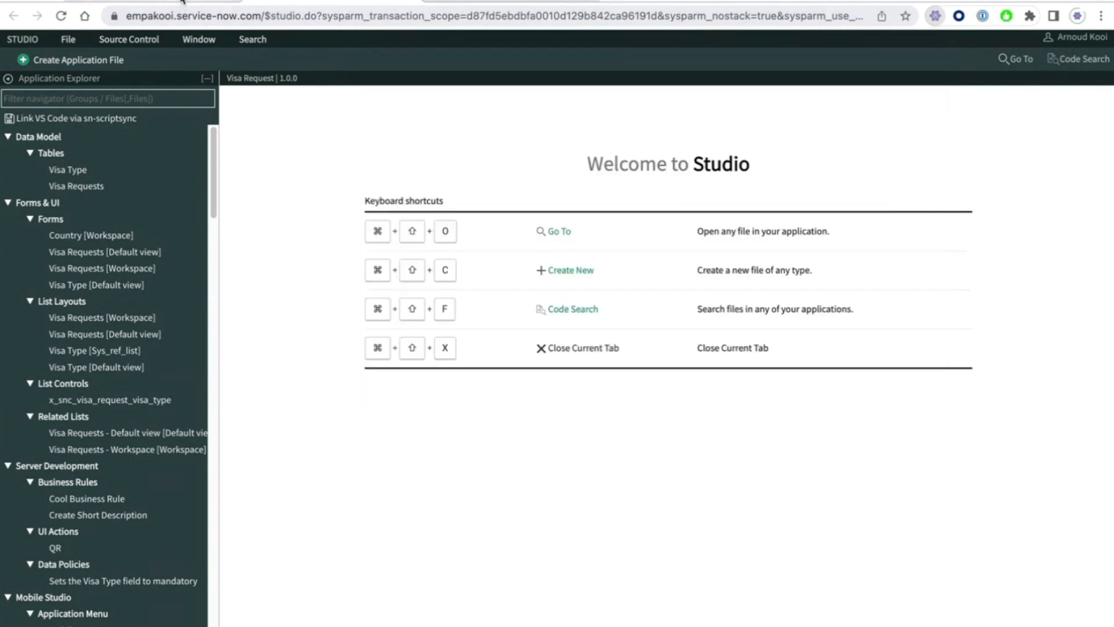
# Look up the custom /studio command and its options in the slash command popup, and close the popup.
pyautogui.click(183, 1)
pyautogui.click(329, 3)
pyautogui.press('/')
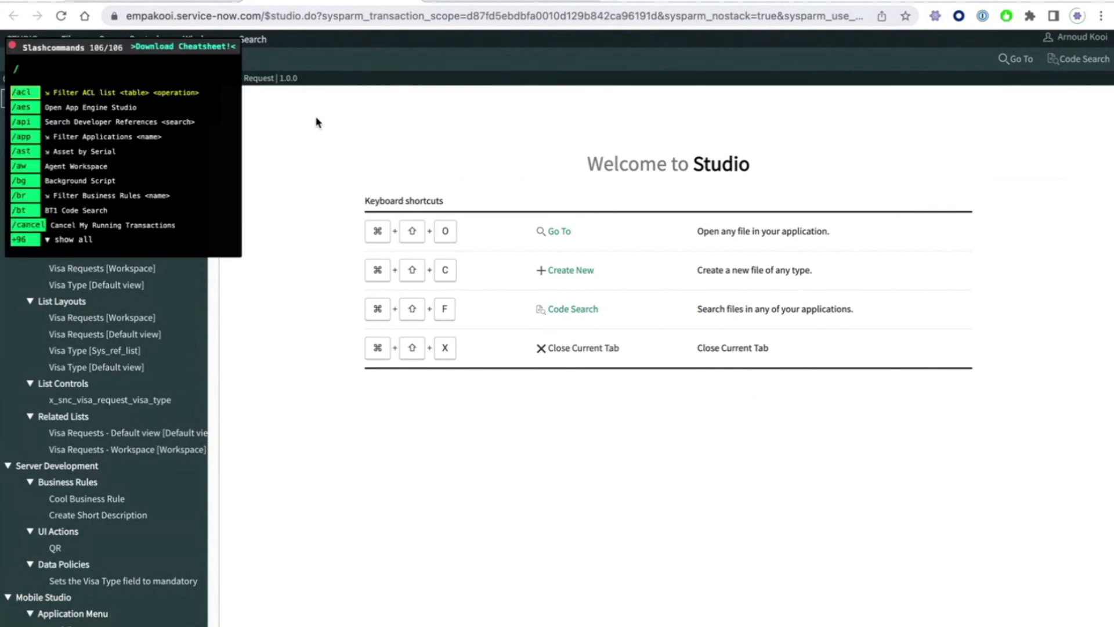
pyautogui.write('studio')
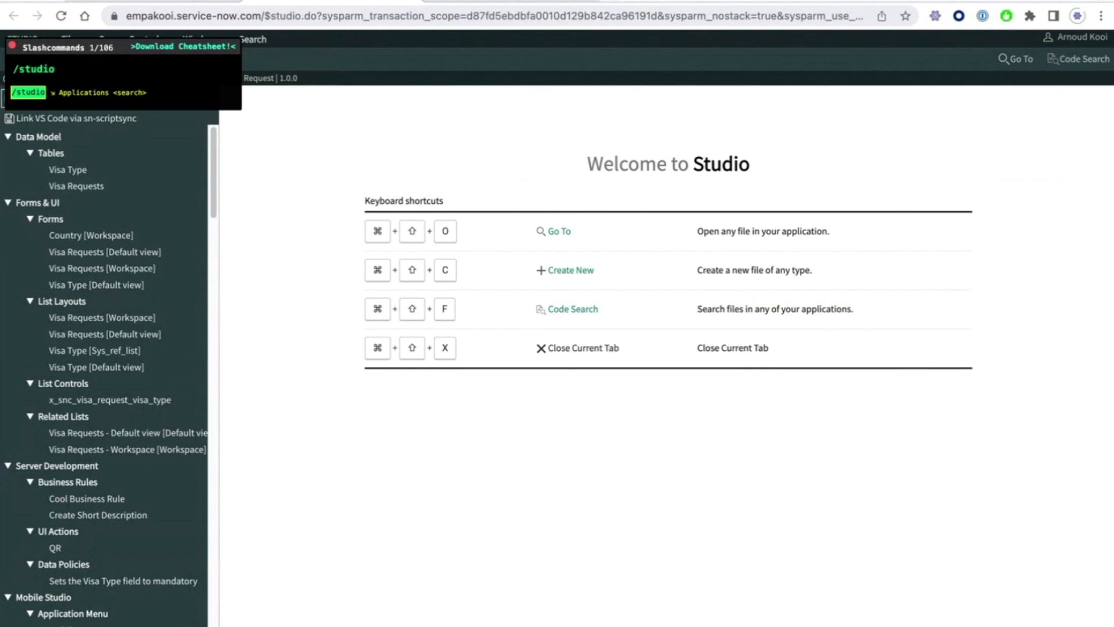
pyautogui.press('BackSpace')
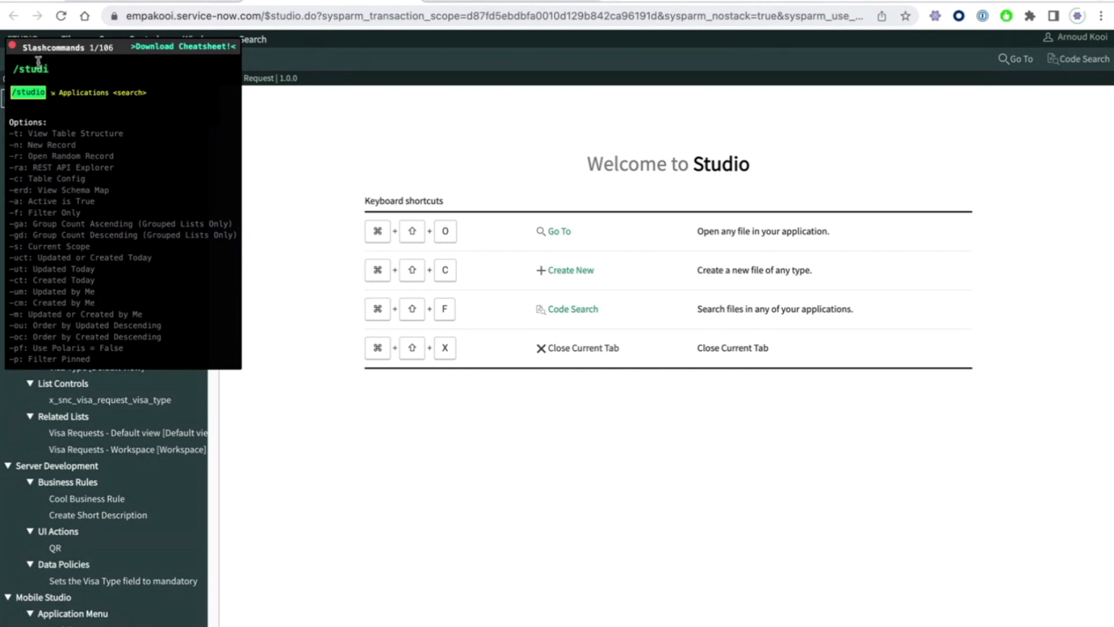
pyautogui.press('Escape')
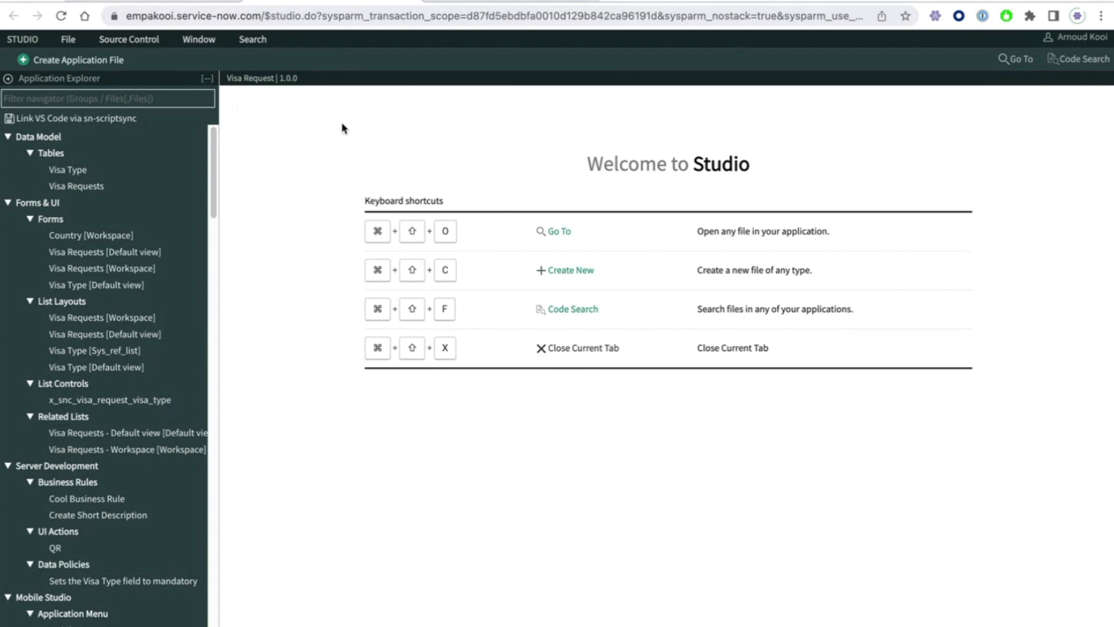
# Switch to Firefox with the ITIL Dashboard and bring Visual Studio Code up beside it, keeping Firefox in front.
pyautogui.hotkey('ctrl', 'Up')
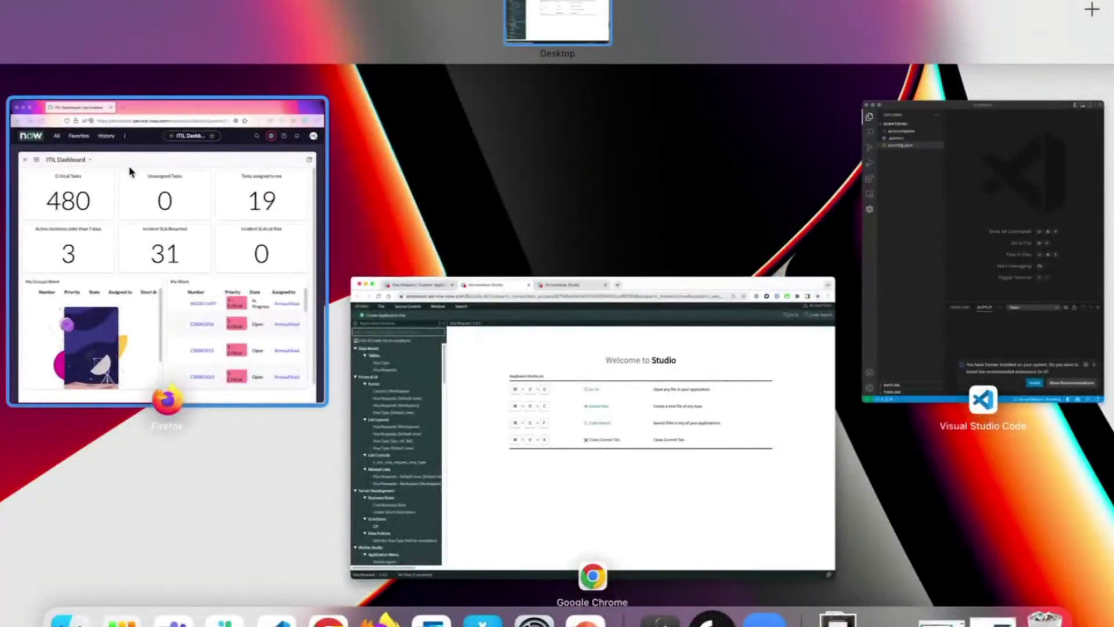
pyautogui.click(210, 199)
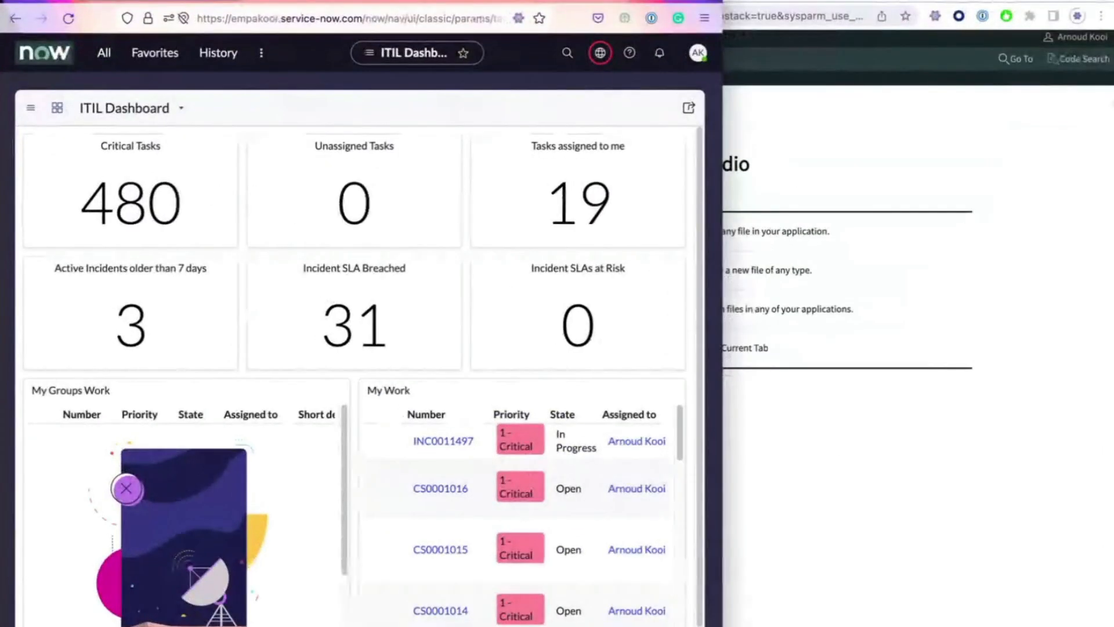
pyautogui.hotkey('ctrl', 'Up')
pyautogui.click(1019, 385)
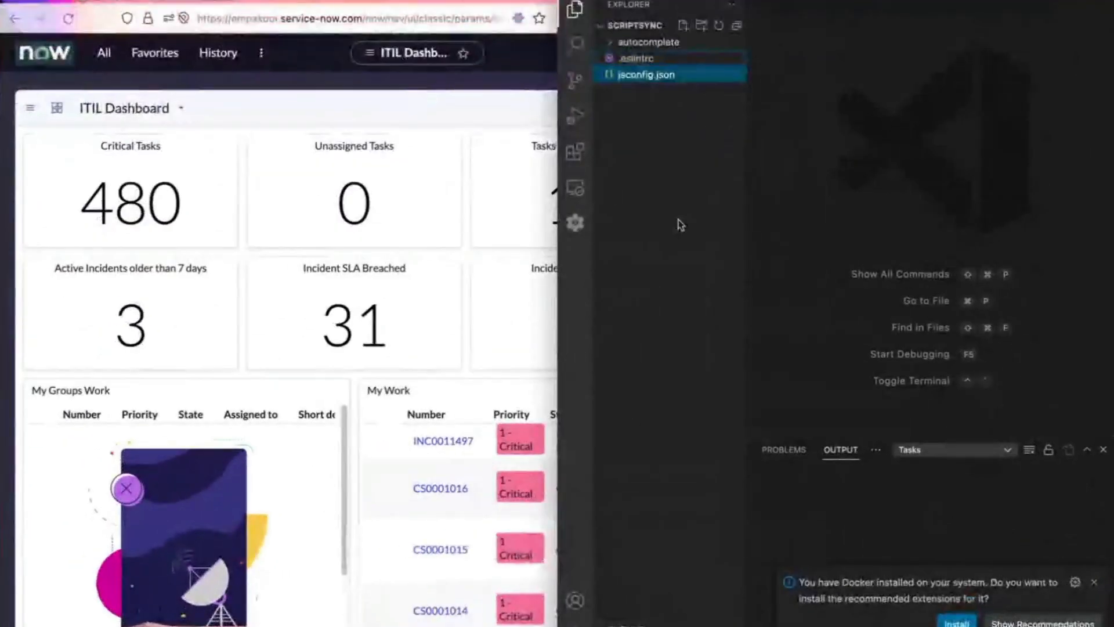
pyautogui.click(450, 120)
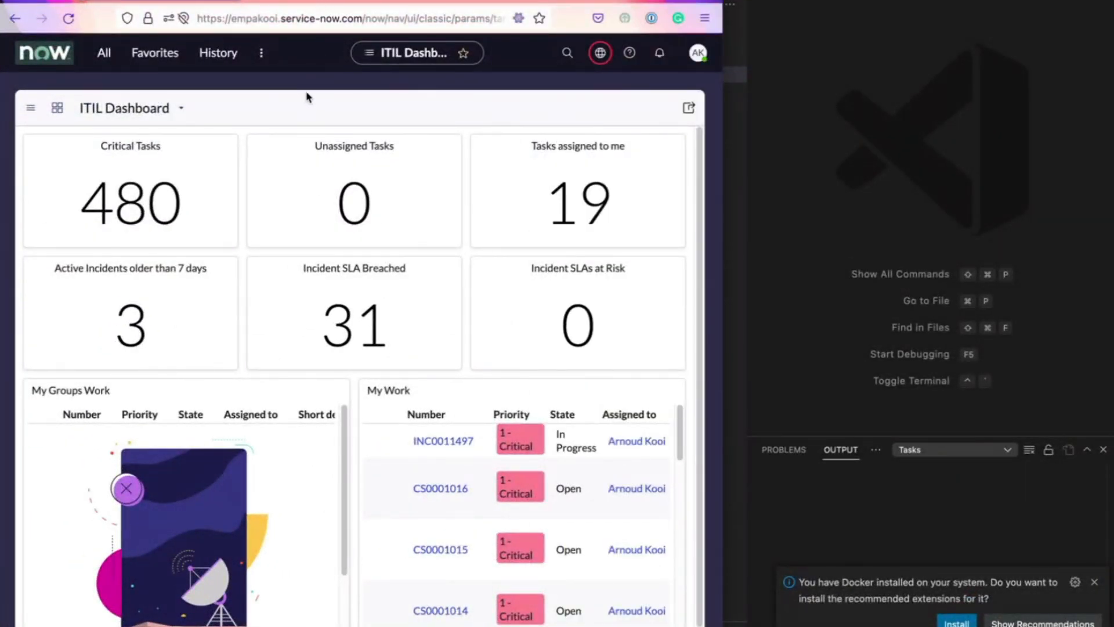
# List the Service Portal widgets with the /spw slash command, and open My Simple List in the widget editor.
pyautogui.press('/')
pyautogui.write('spw')
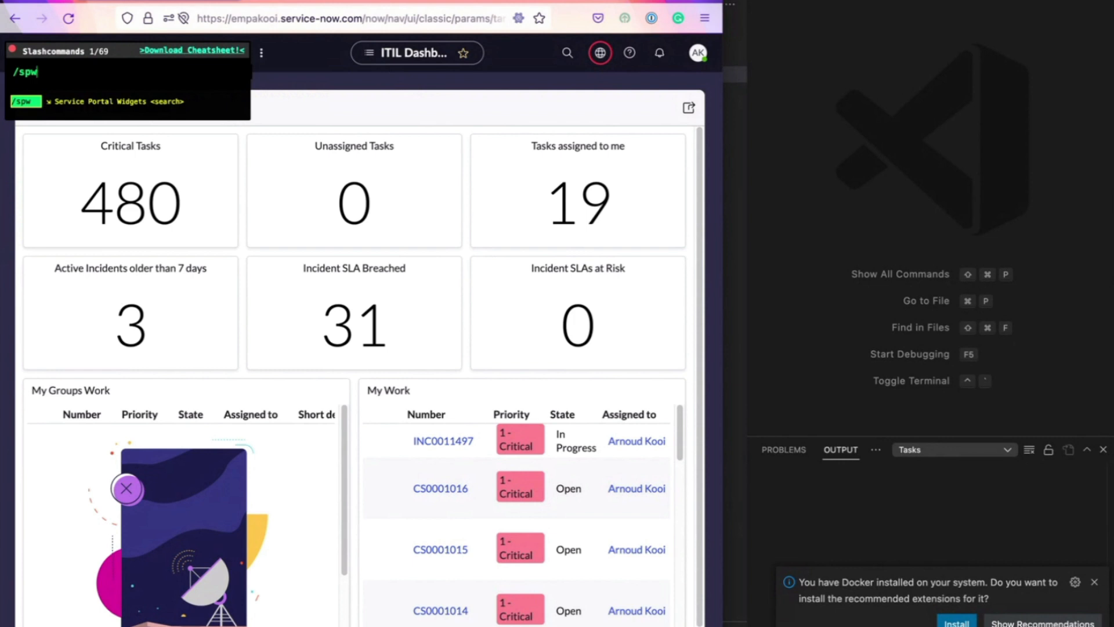
pyautogui.press('Right')
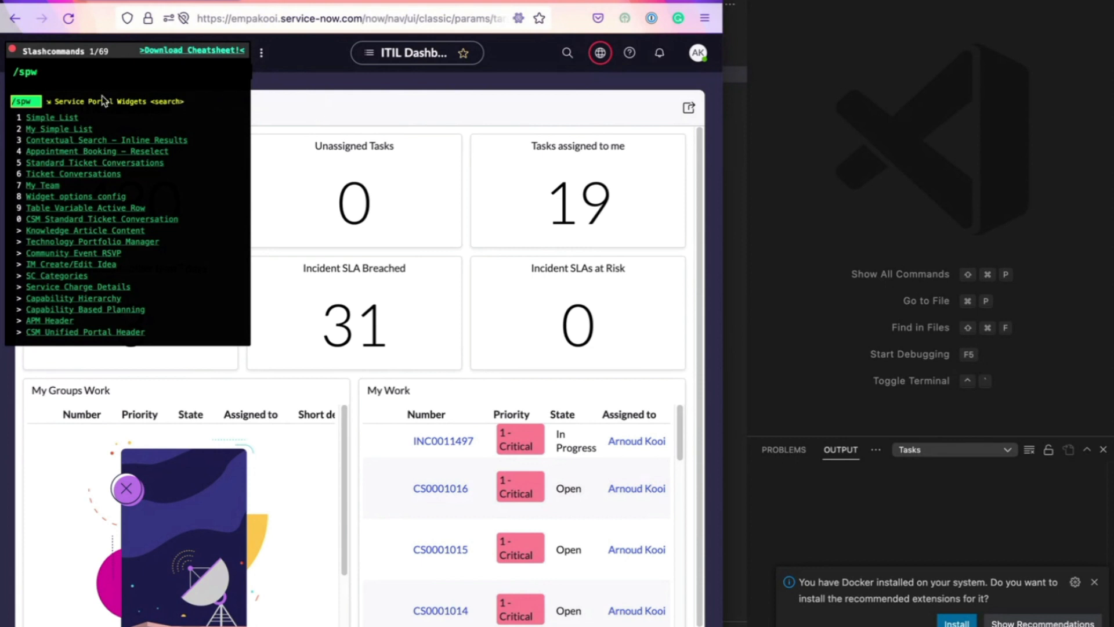
pyautogui.click(85, 129)
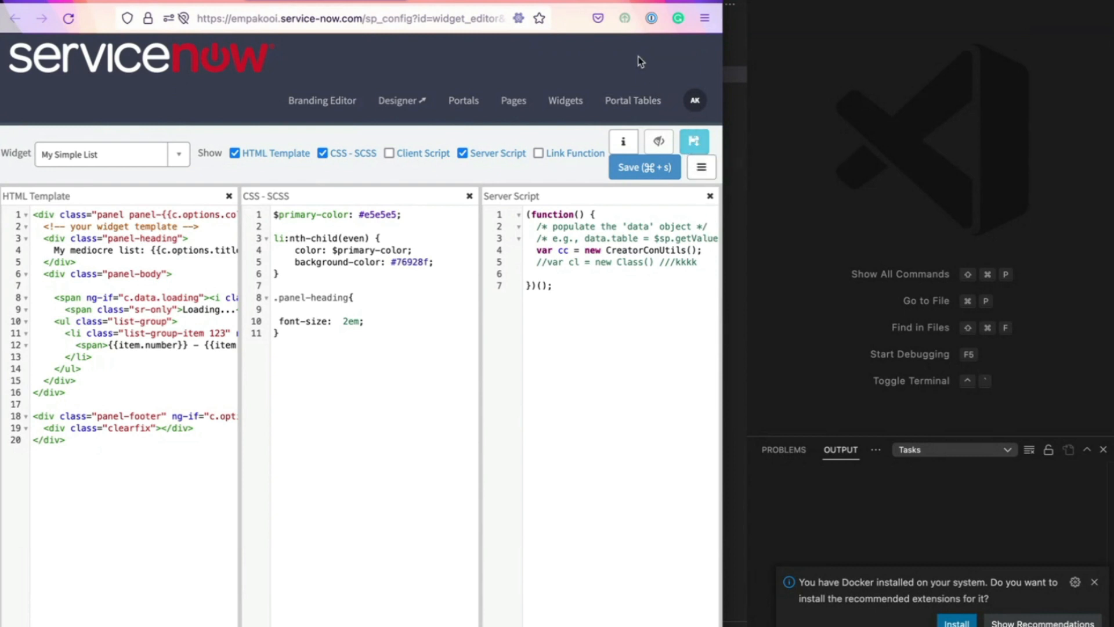
# Send the My Simple List widget to Visual Studio Code through SN ScriptSync, and return to the widget editor.
pyautogui.click(866, 97)
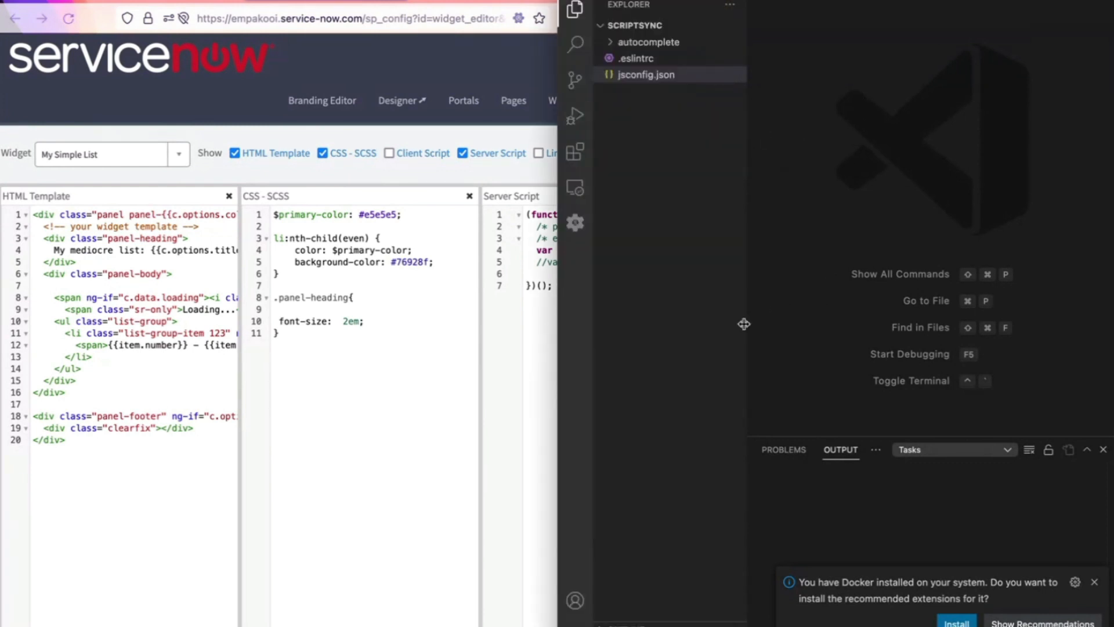
pyautogui.click(409, 66)
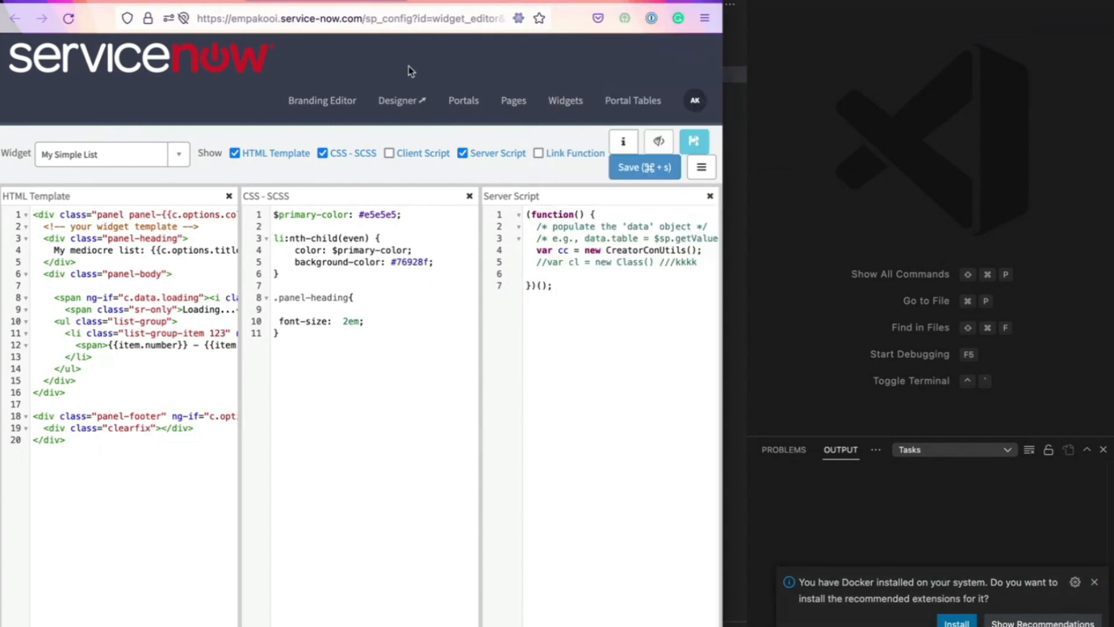
pyautogui.click(694, 143)
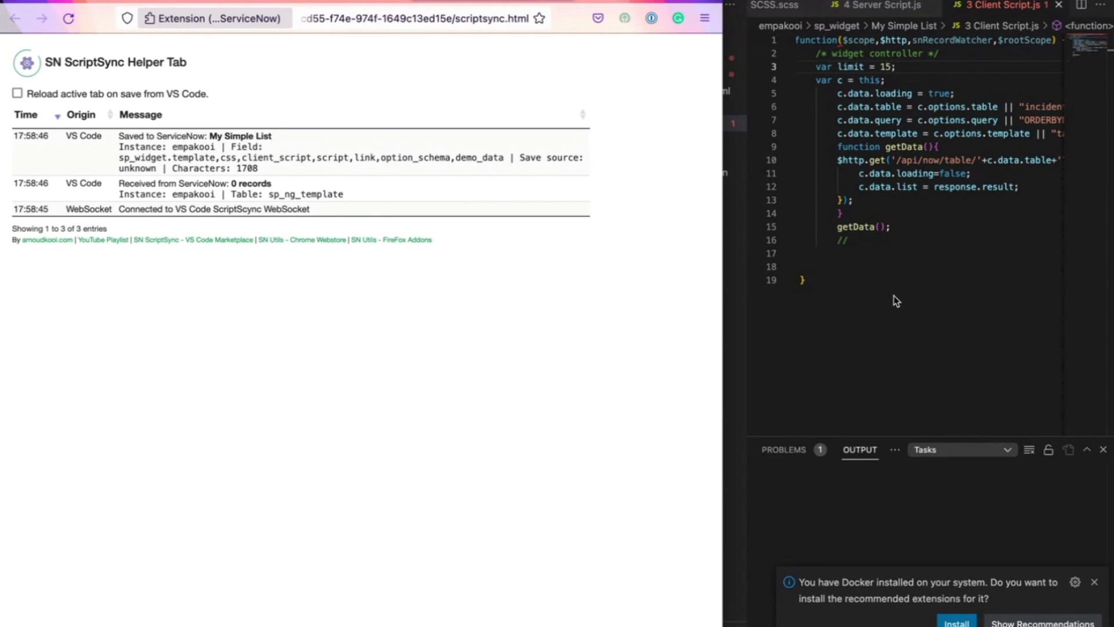
pyautogui.hotkey('ctrl', 'shift', 'Tab')
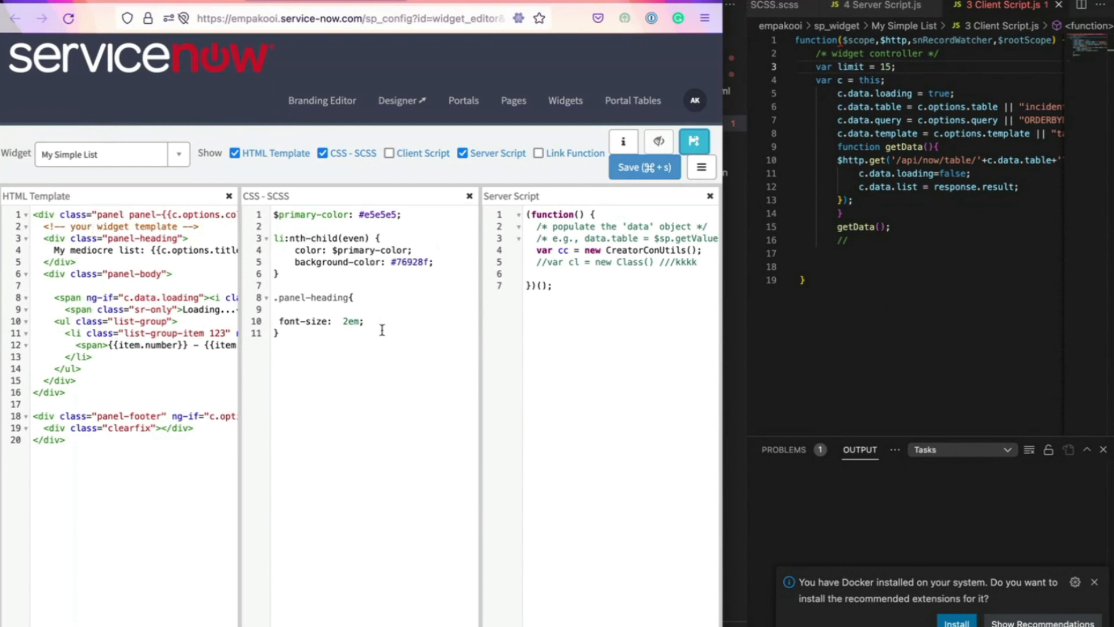
# Open test_urls.txt of the My Simple List widget in Visual Studio Code and follow its sp?id=my_simple_list link.
pyautogui.click(875, 289)
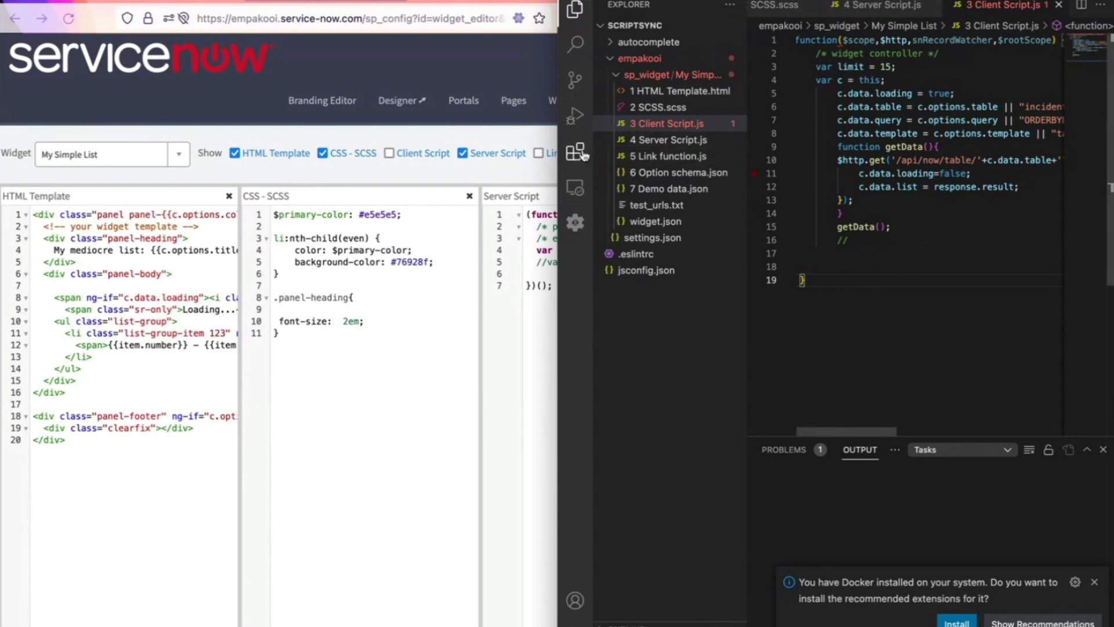
pyautogui.click(664, 206)
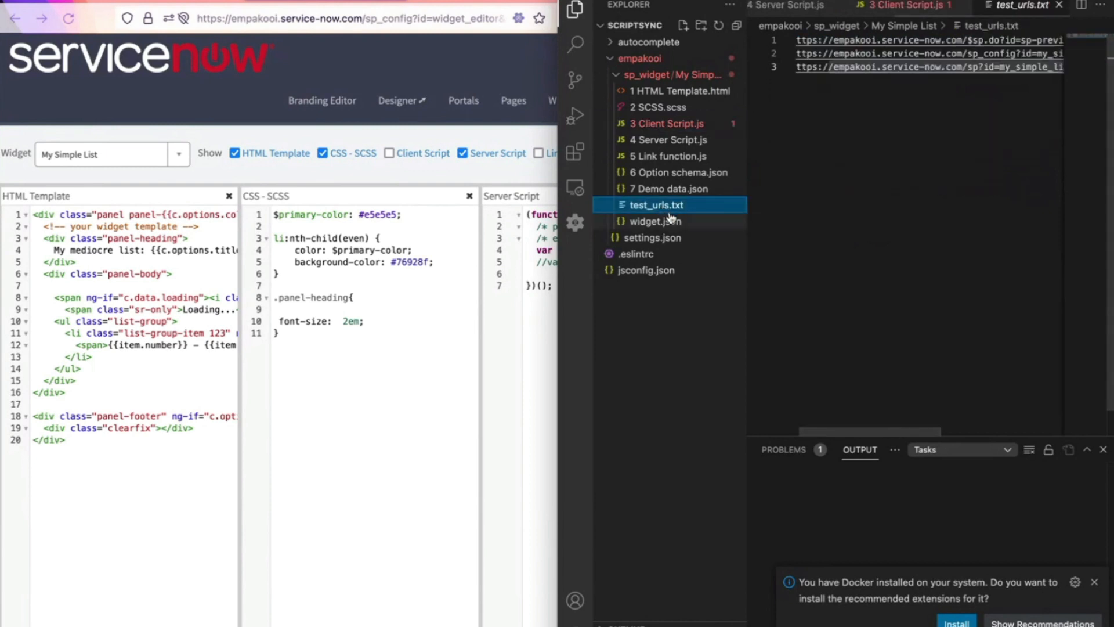
pyautogui.click(865, 68)
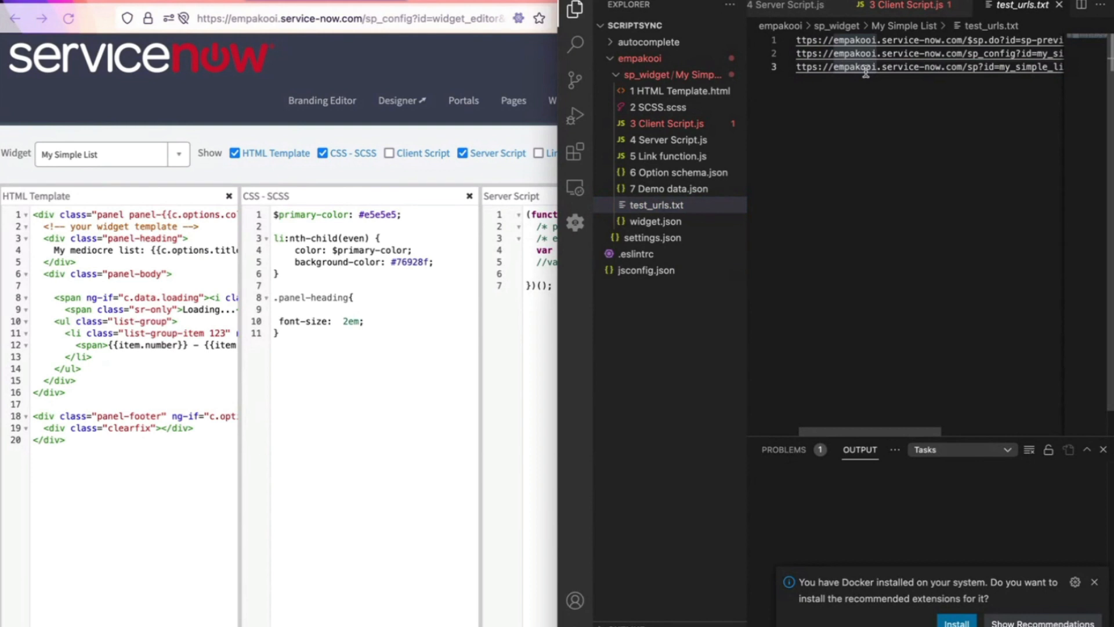
pyautogui.keyDown('super'); pyautogui.click(869, 68); pyautogui.keyUp('super')
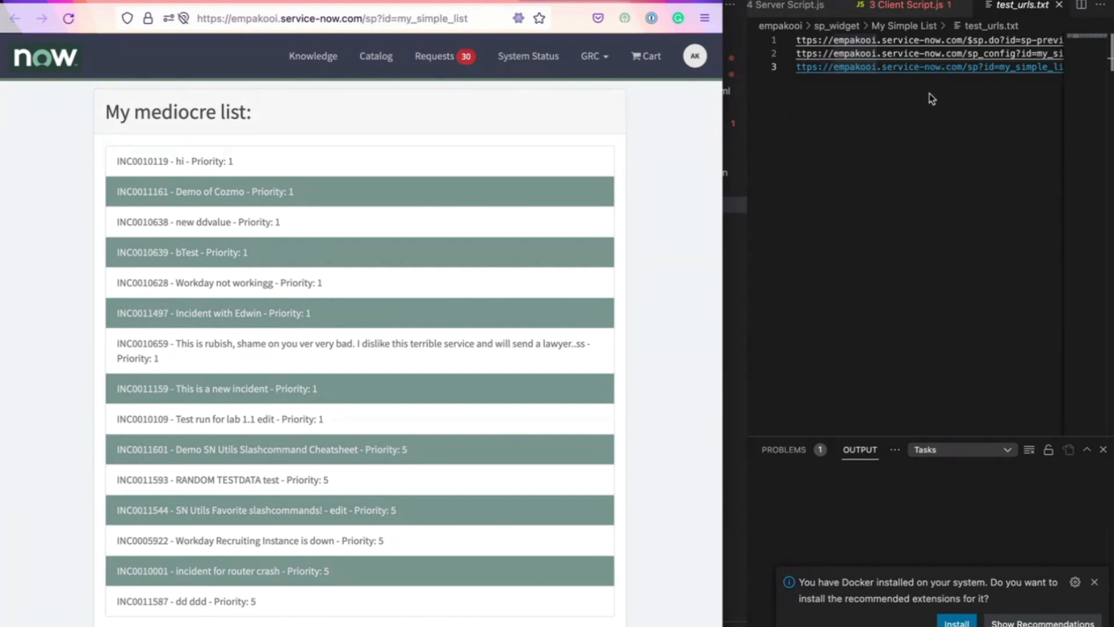
# Set the limit variable in the widget's 3 Client Script.js to 10 and save the file.
pyautogui.click(935, 129)
pyautogui.click(777, 7)
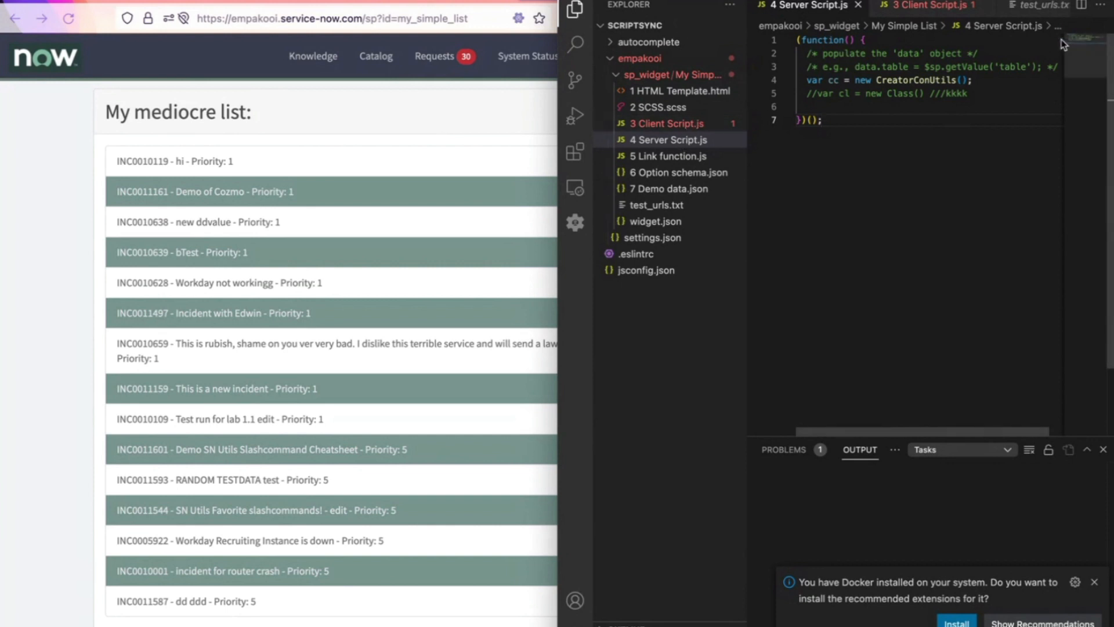
pyautogui.click(932, 7)
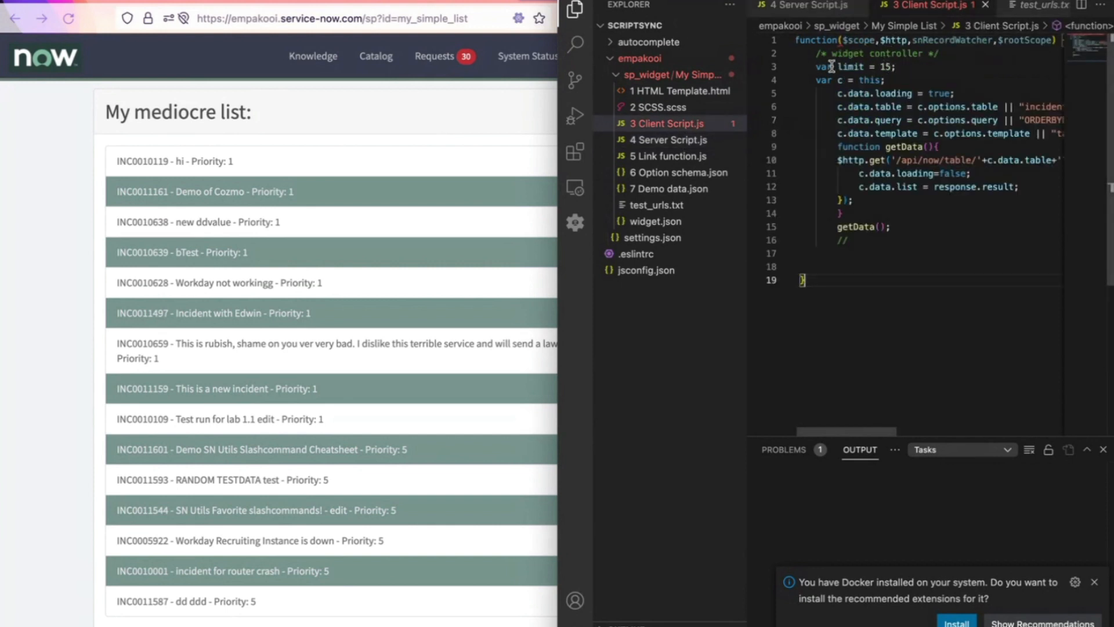
pyautogui.click(887, 67)
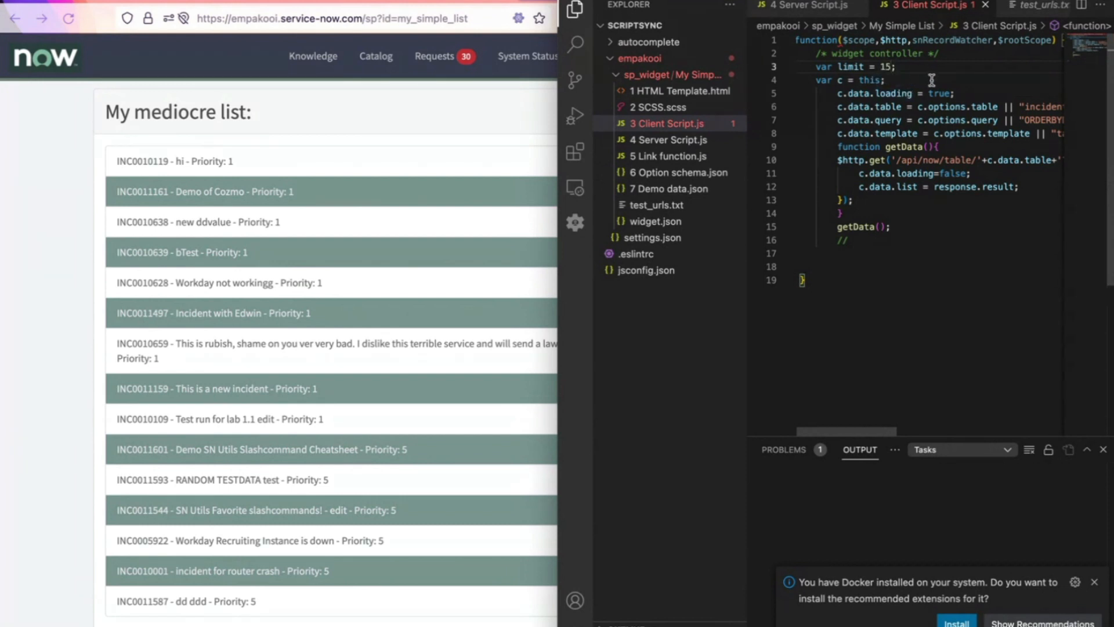
pyautogui.press('BackSpace')
pyautogui.write('0')
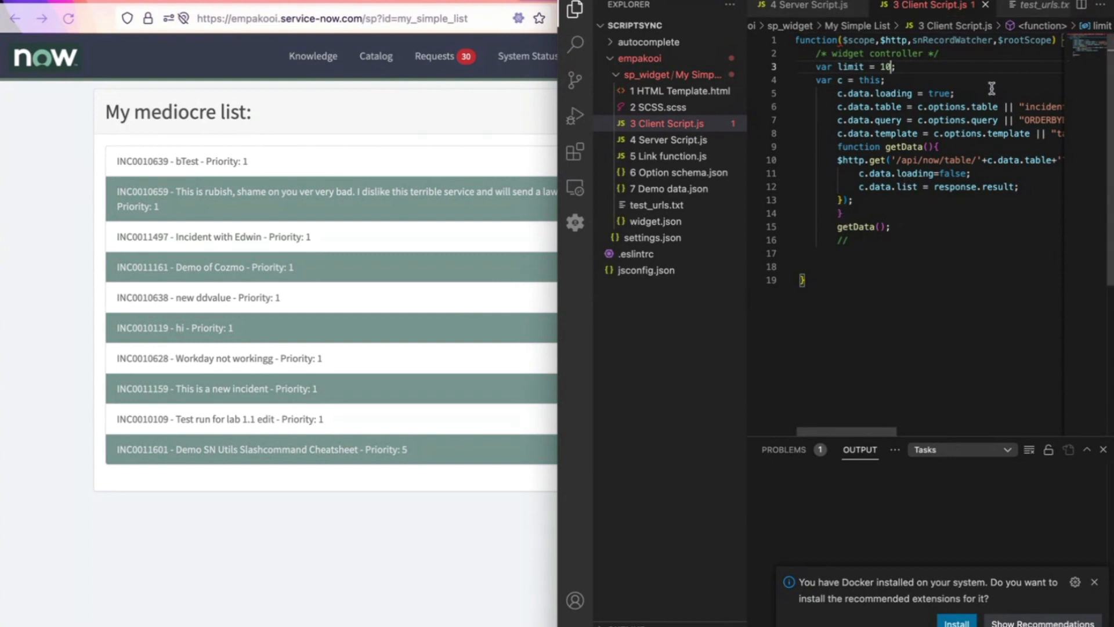
# Open the widget's 2 SCSS.scss and change the background-color of the even list items to green #31af3f.
pyautogui.click(1027, 7)
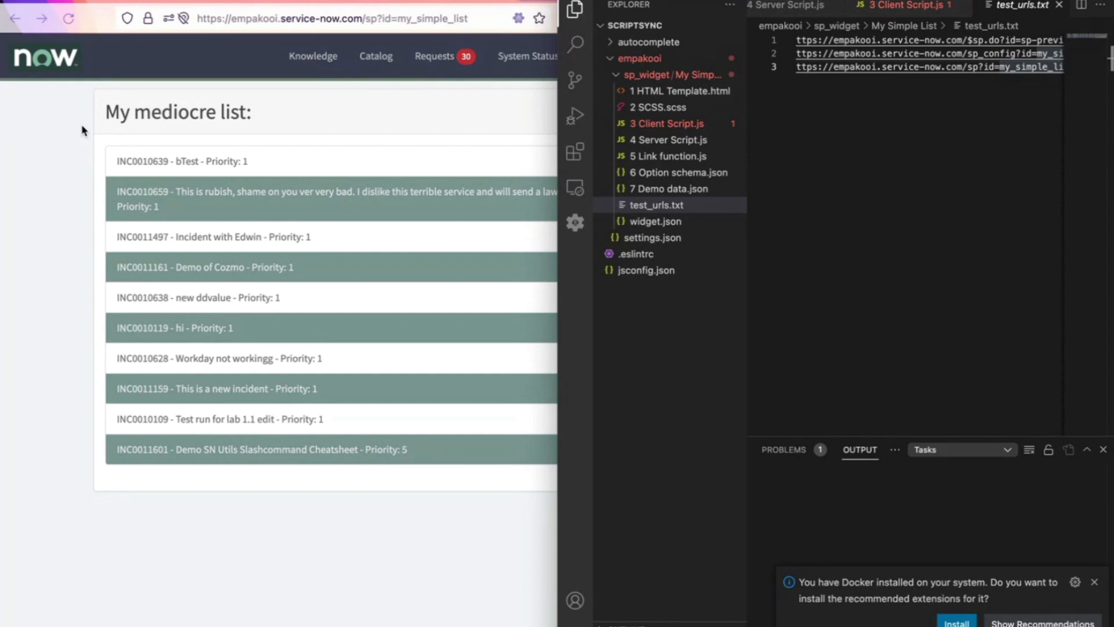
pyautogui.click(684, 112)
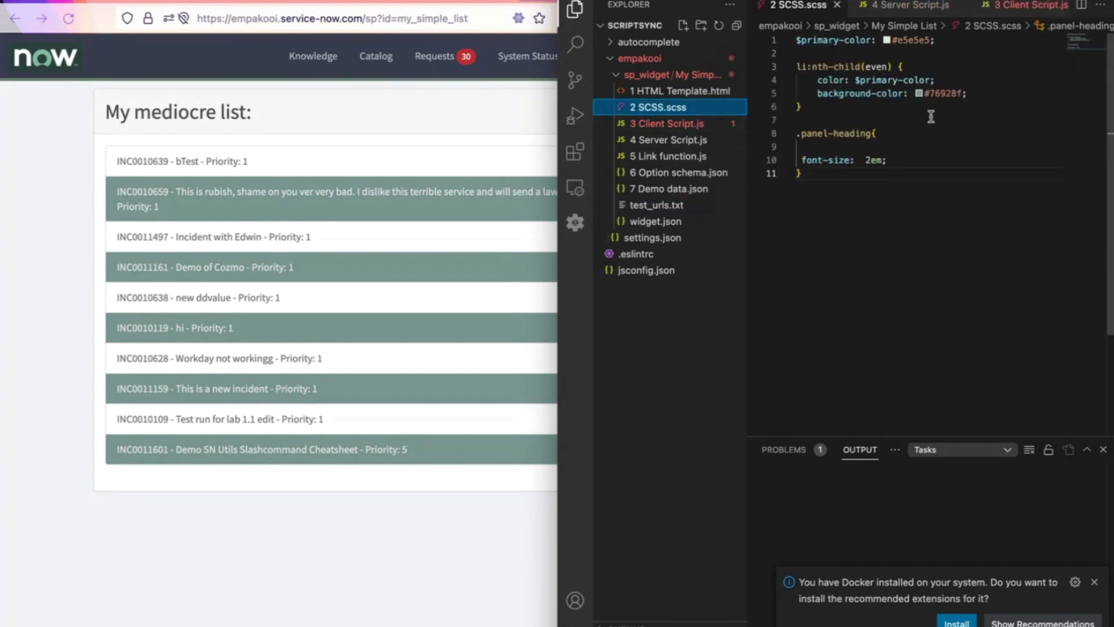
pyautogui.moveTo(938, 93)
pyautogui.moveTo(987, 145)
pyautogui.mouseDown()
pyautogui.moveTo(1012, 157)
pyautogui.moveTo(1009, 186)
pyautogui.moveTo(974, 167)
pyautogui.moveTo(997, 191)
pyautogui.mouseUp()
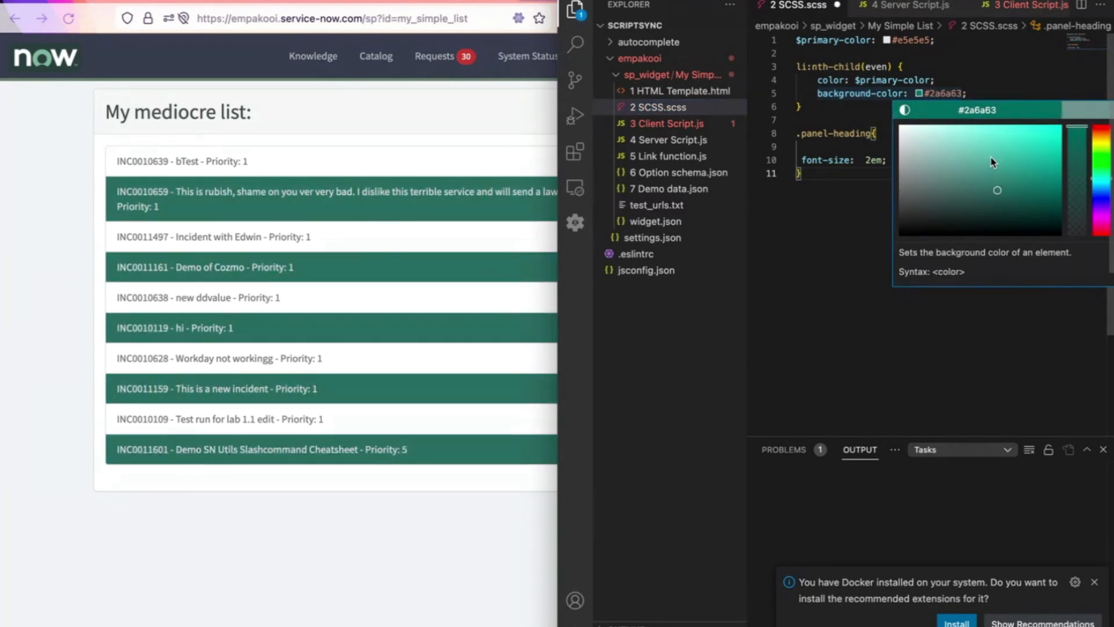
pyautogui.click(1099, 164)
pyautogui.click(1016, 162)
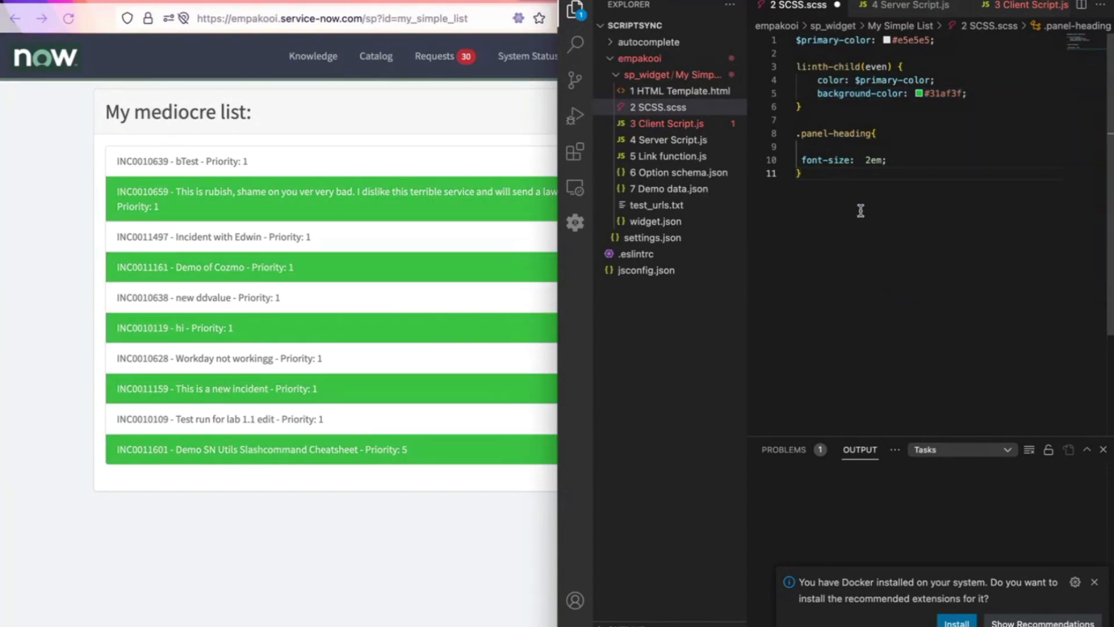
# Set the font-size of .panel-heading in 2 SCSS.scss to 4em.
pyautogui.click(871, 159)
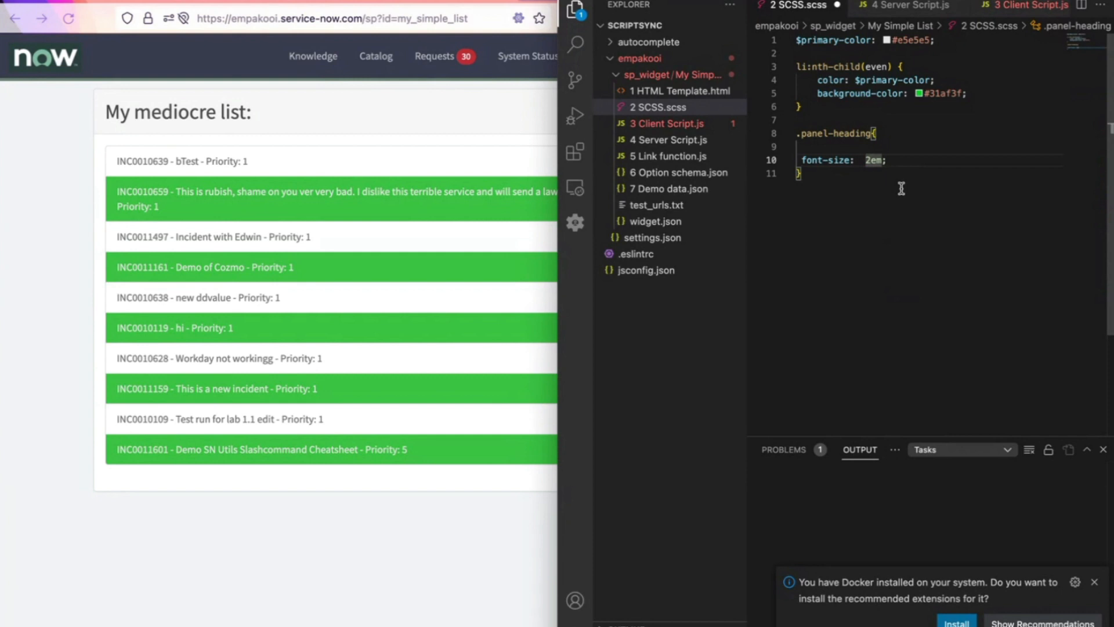
pyautogui.press('BackSpace')
pyautogui.write('4')
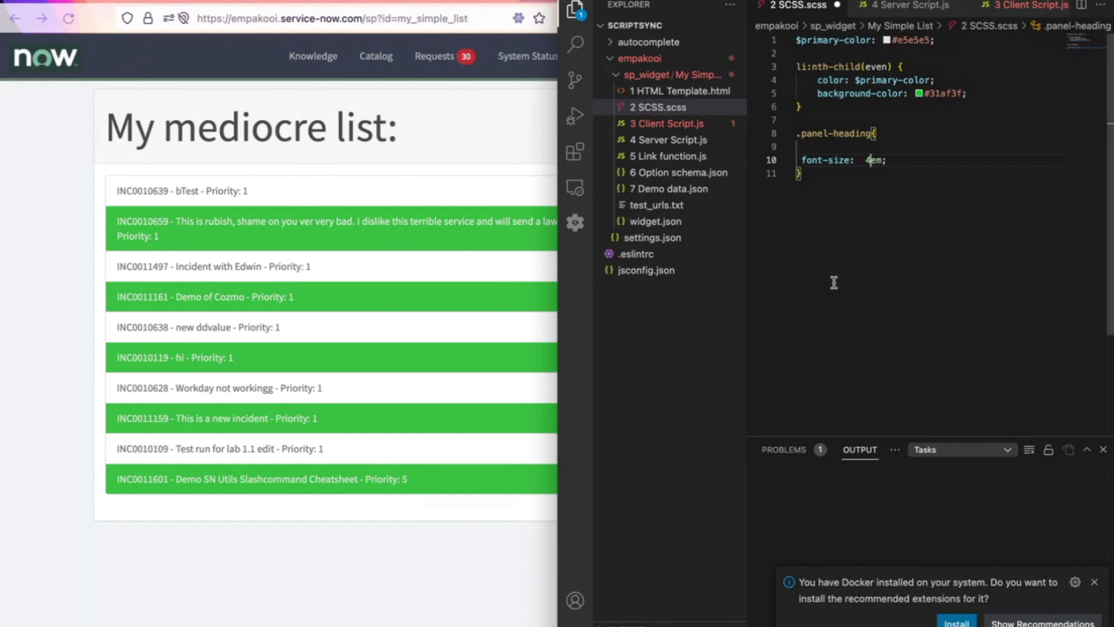
# Check the messages in the SN ScriptSync Helper Tab, and save 2 SCSS.scss in Visual Studio Code.
pyautogui.click(457, 2)
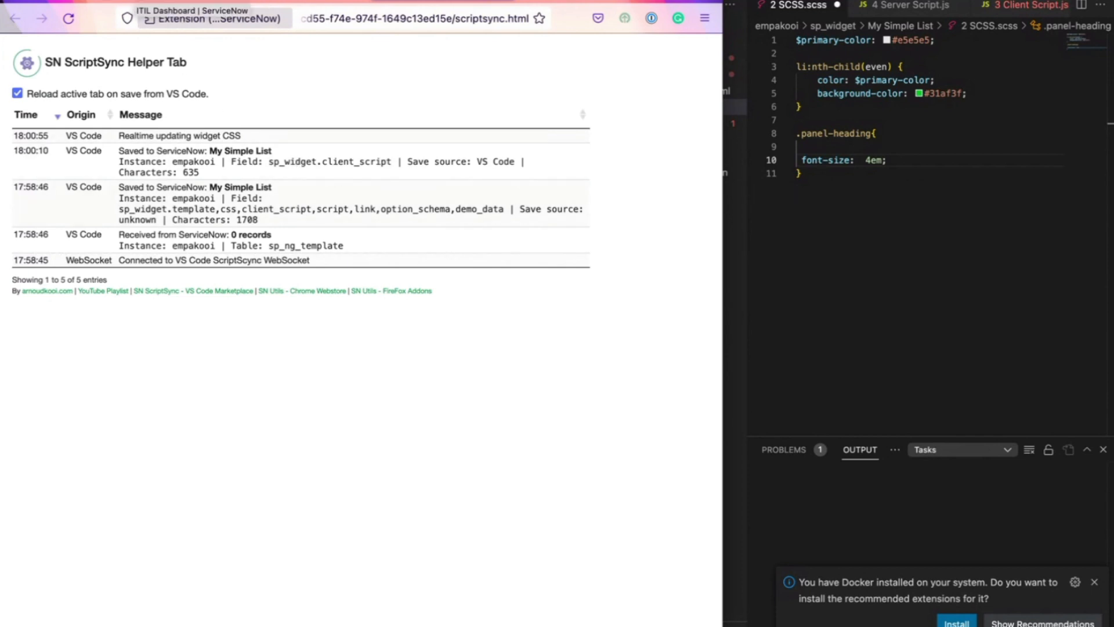
pyautogui.click(174, 2)
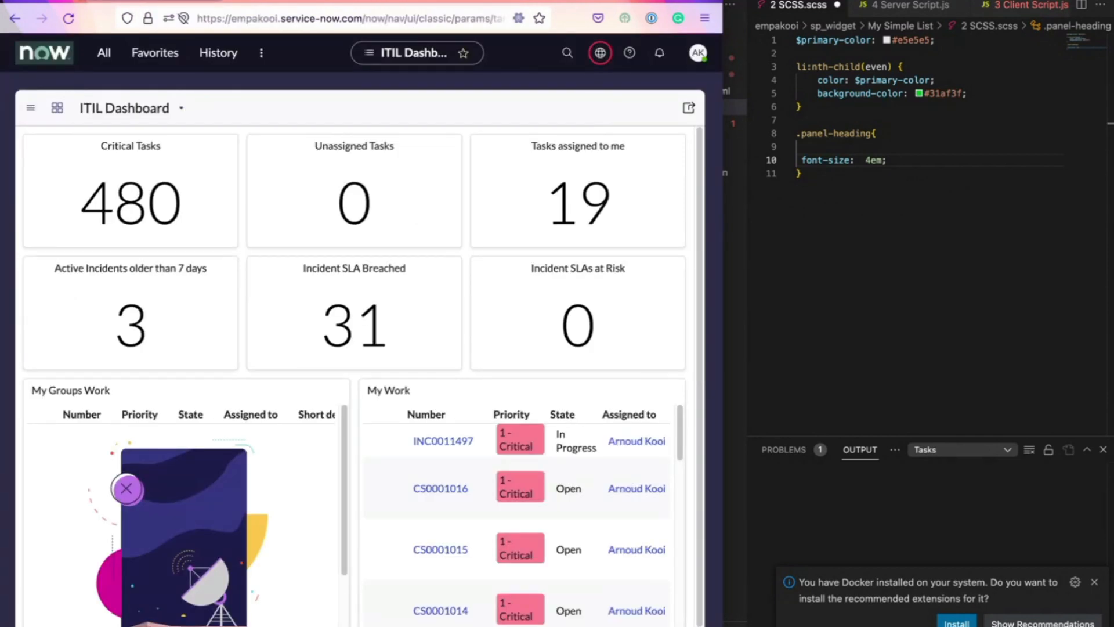
pyautogui.click(920, 164)
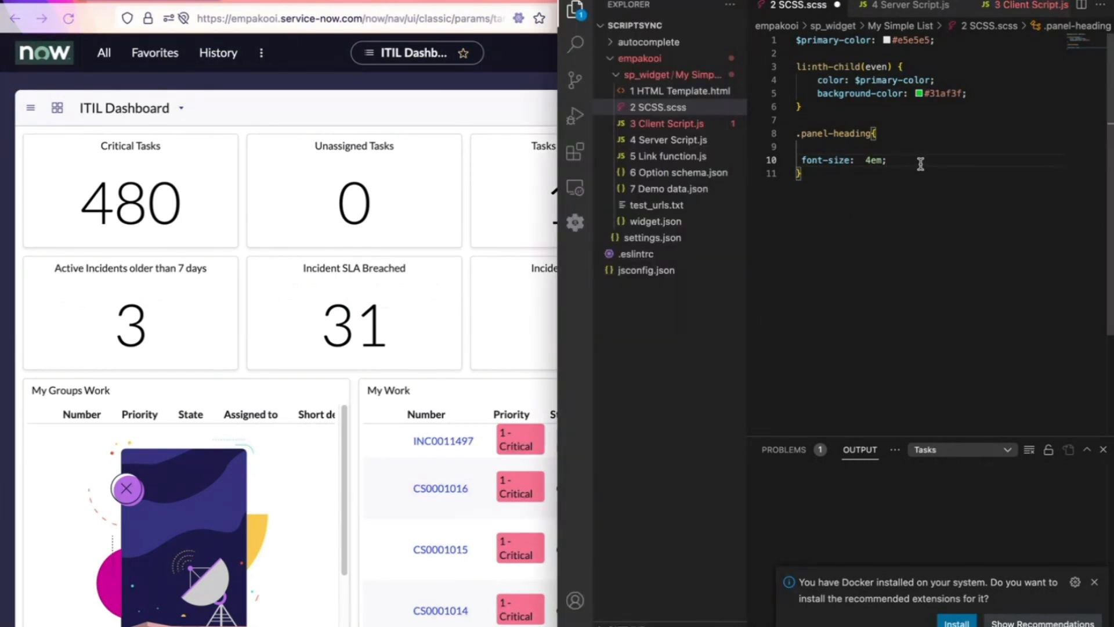
pyautogui.press('super+s')
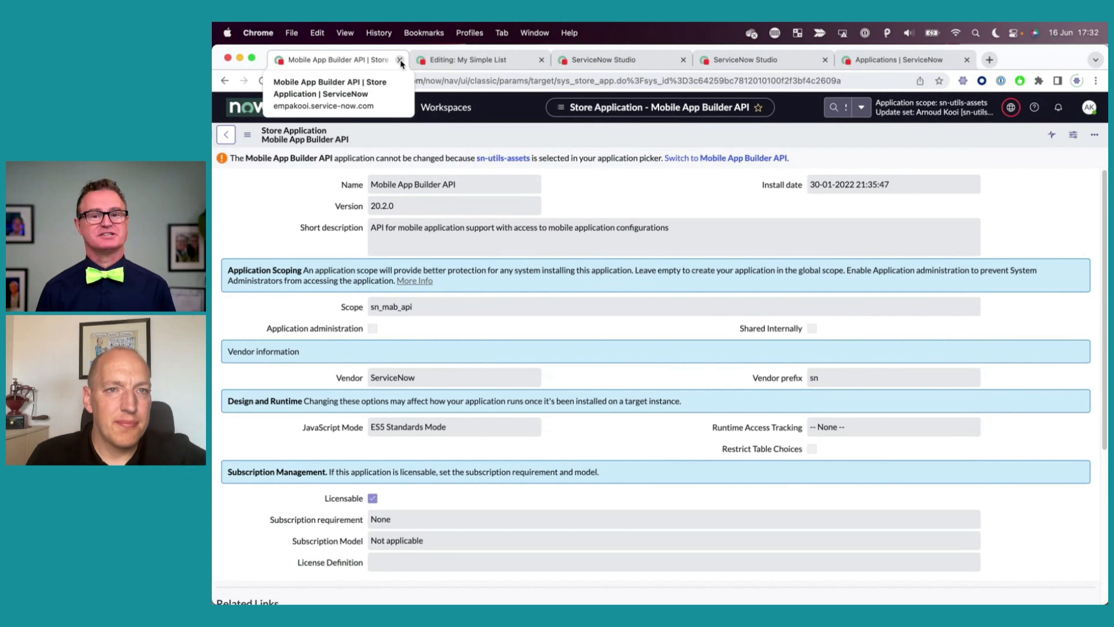
# Close the Mobile App Builder API page in Chrome and open the ServiceNow-Utils repository on GitHub.
pyautogui.click(400, 60)
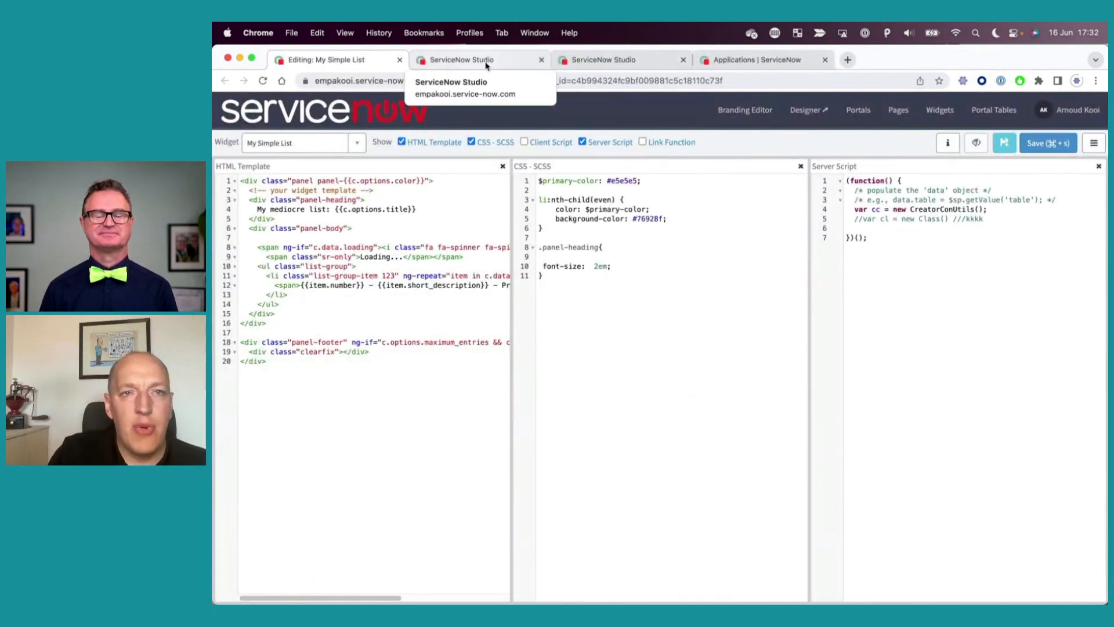
pyautogui.click(622, 78)
pyautogui.write('github.com')
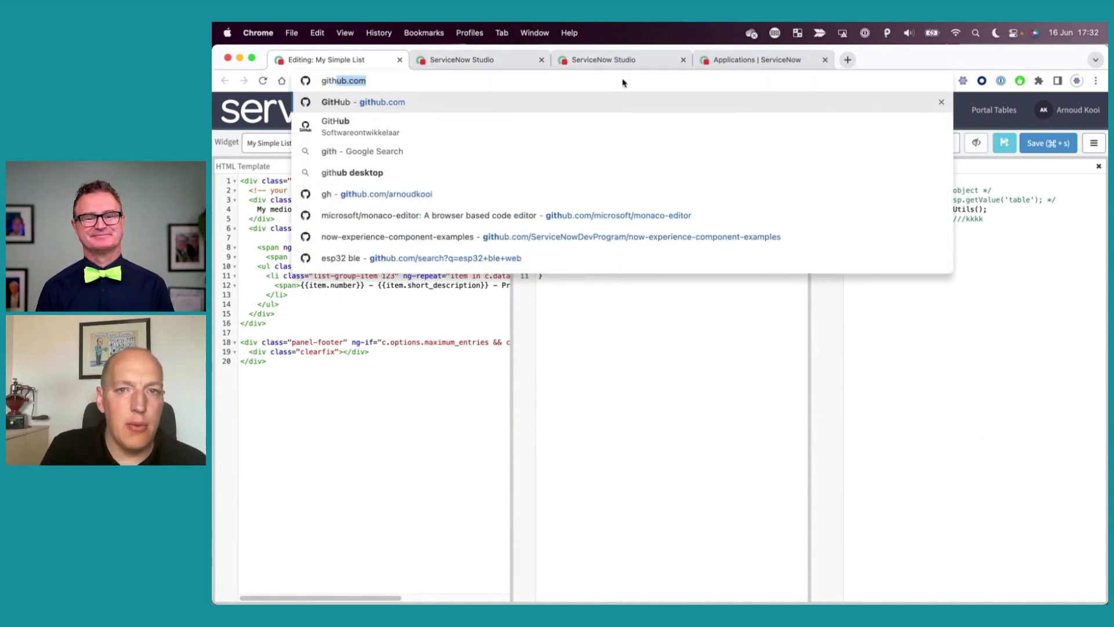
pyautogui.click(612, 106)
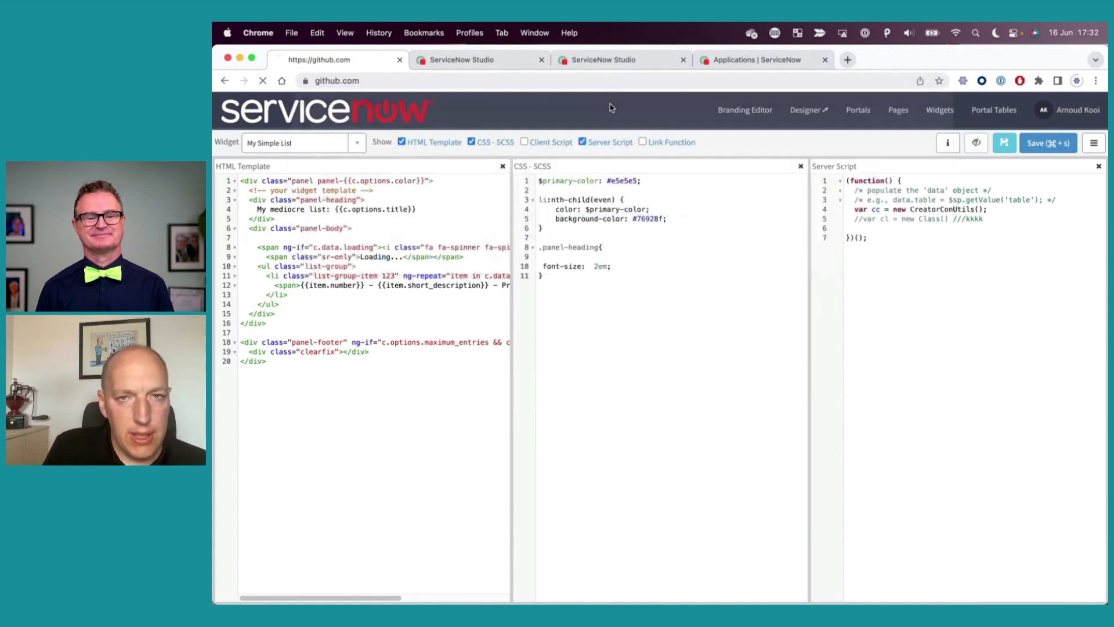
pyautogui.click(322, 205)
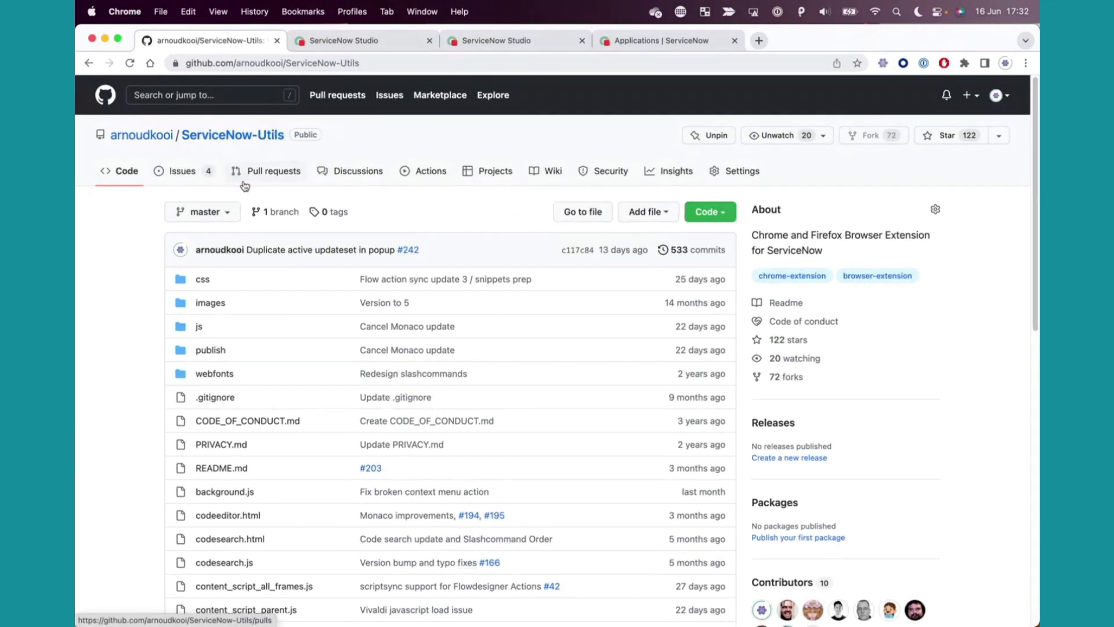
# View the open issues of the ServiceNow-Utils repository, and go to its discussions.
pyautogui.click(181, 174)
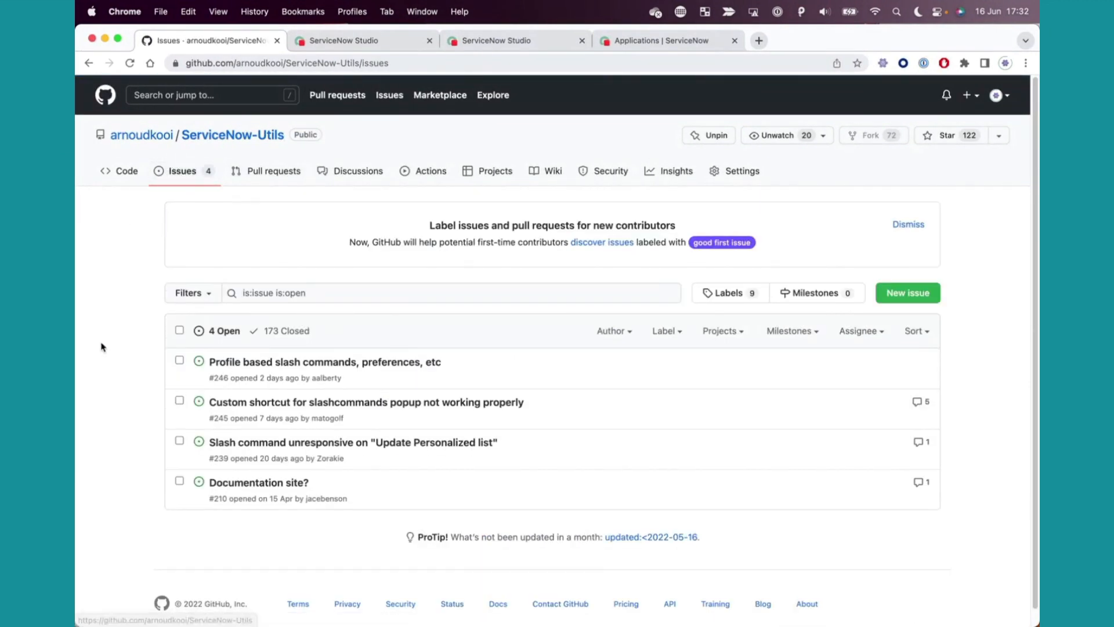
pyautogui.moveTo(312, 364)
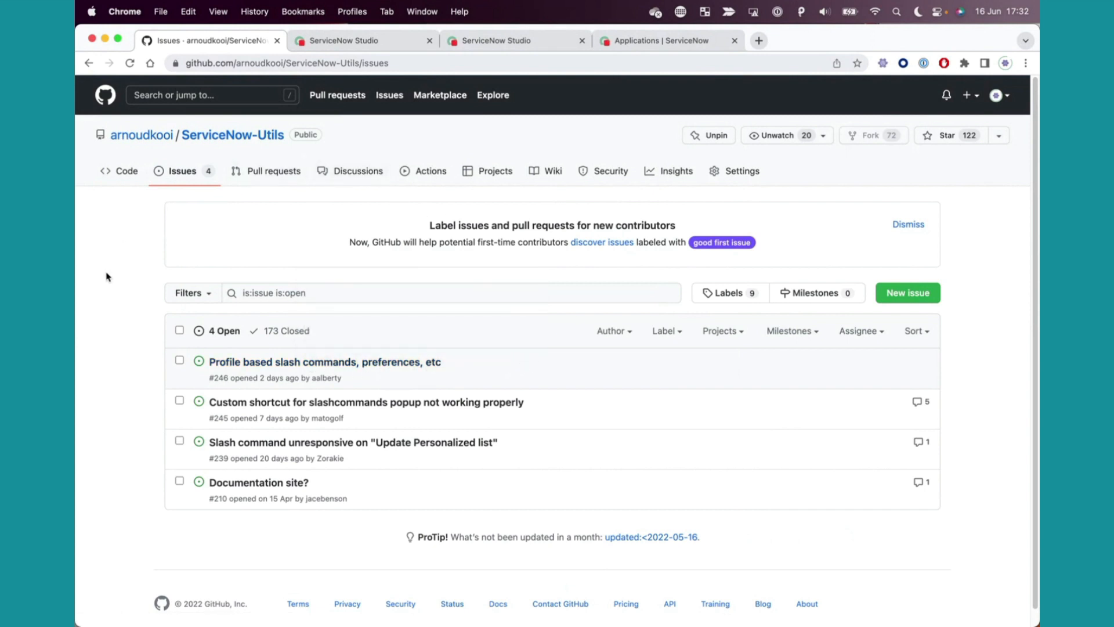
pyautogui.click(362, 173)
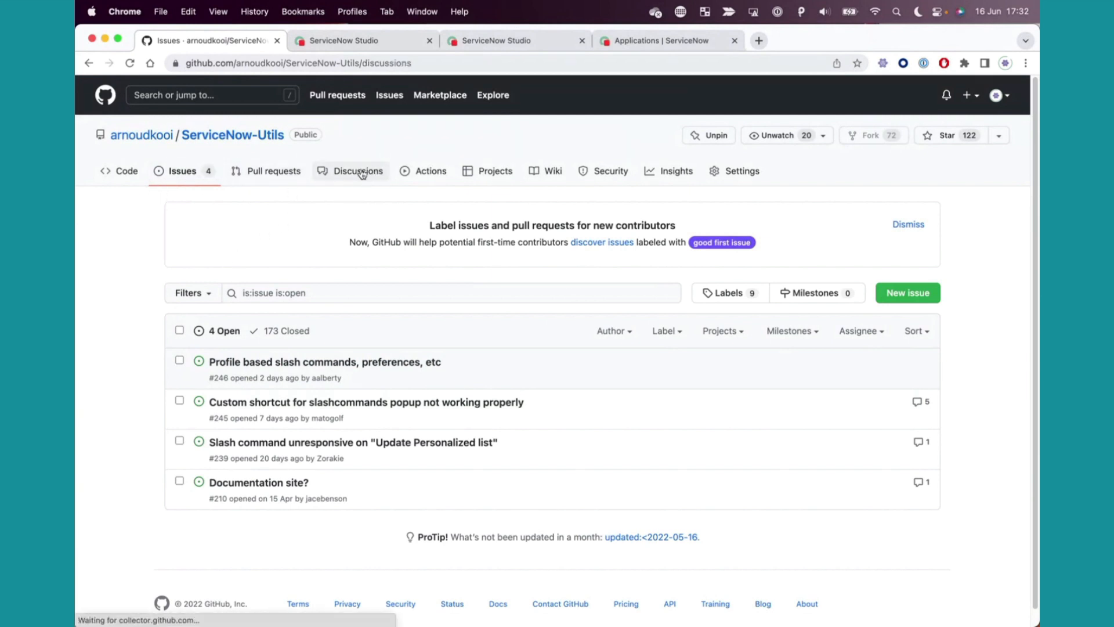